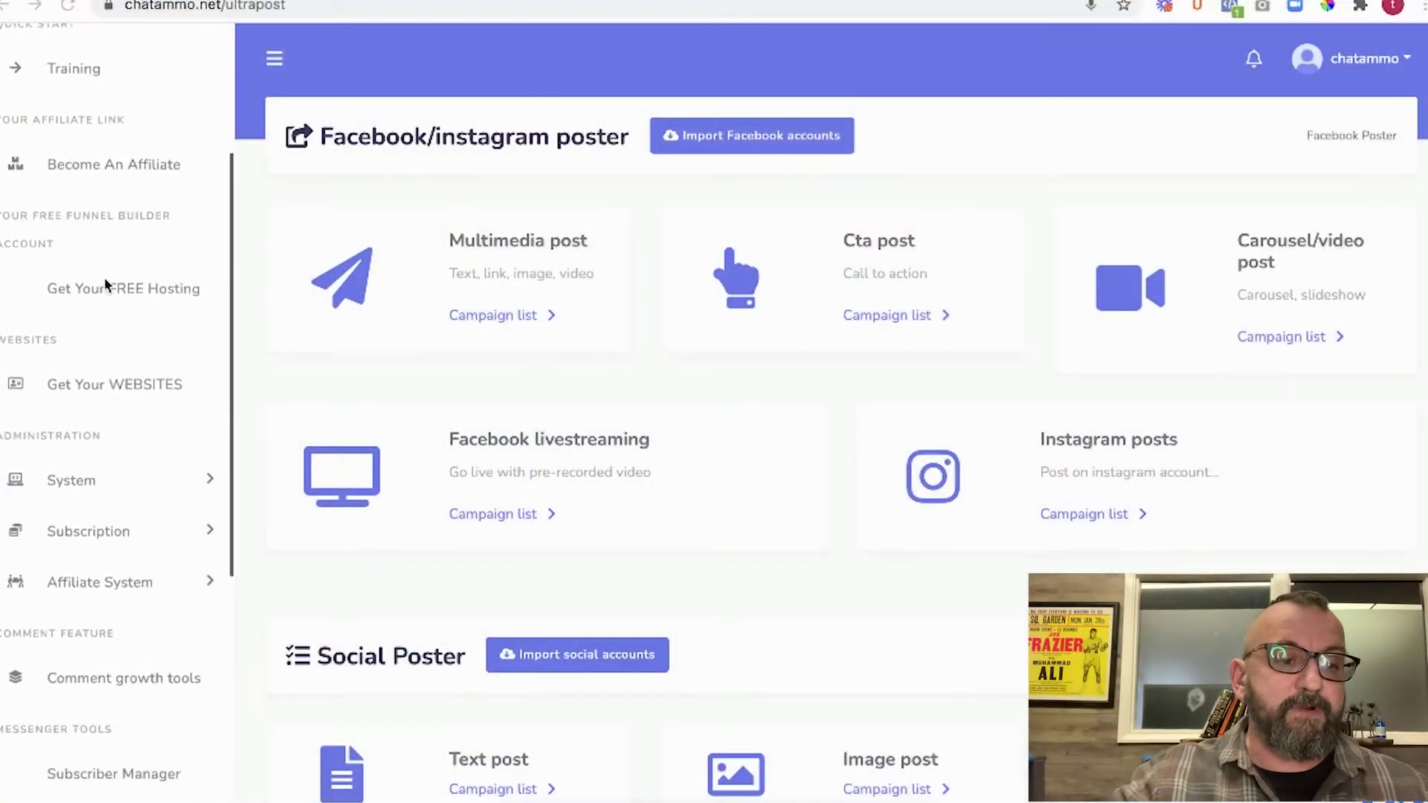
Step: Review the connected social media accounts, then return to the social posting overview
{"action": "scroll", "coordinate": [105, 283], "scroll_direction": "down", "scroll_amount": 8}
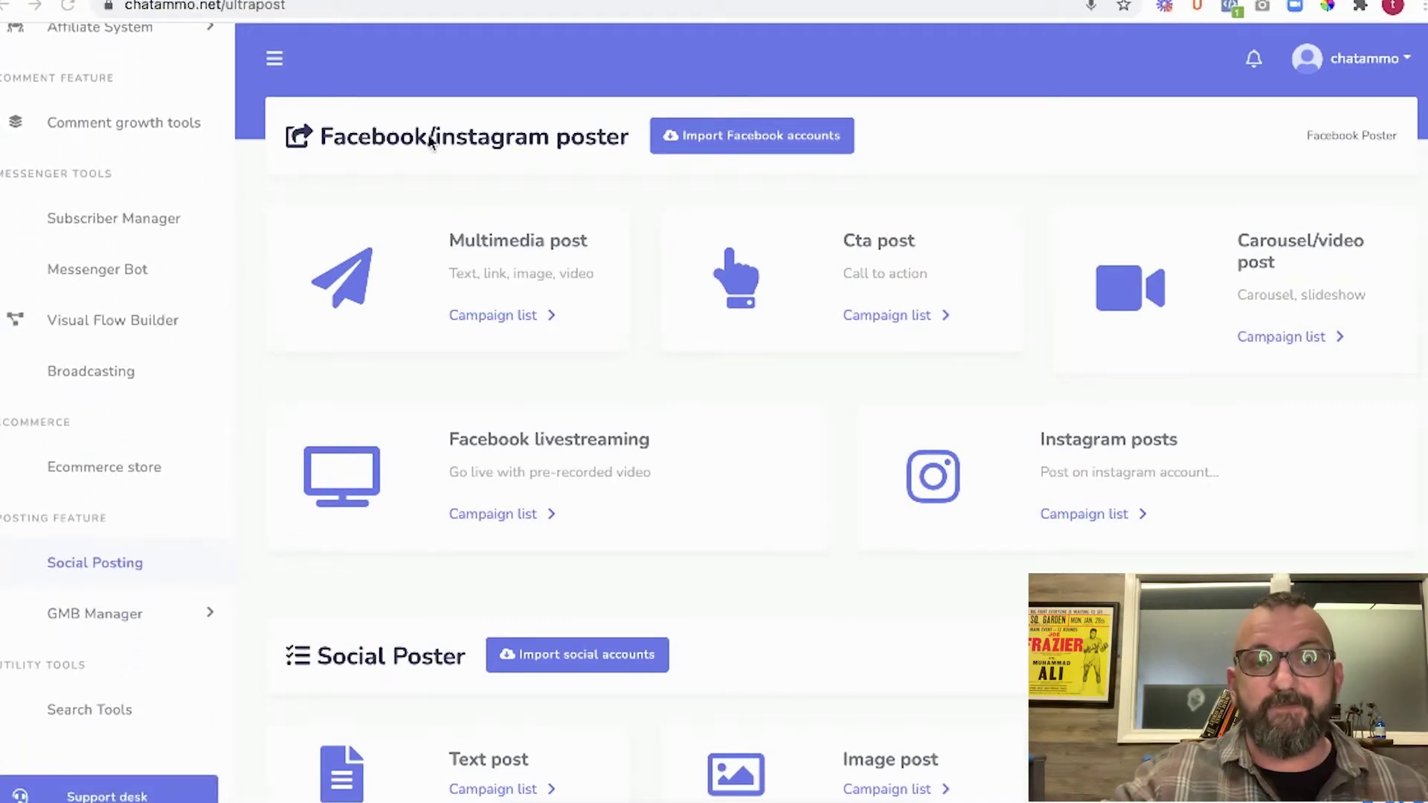
{"action": "scroll", "coordinate": [549, 318], "scroll_direction": "down", "scroll_amount": 4}
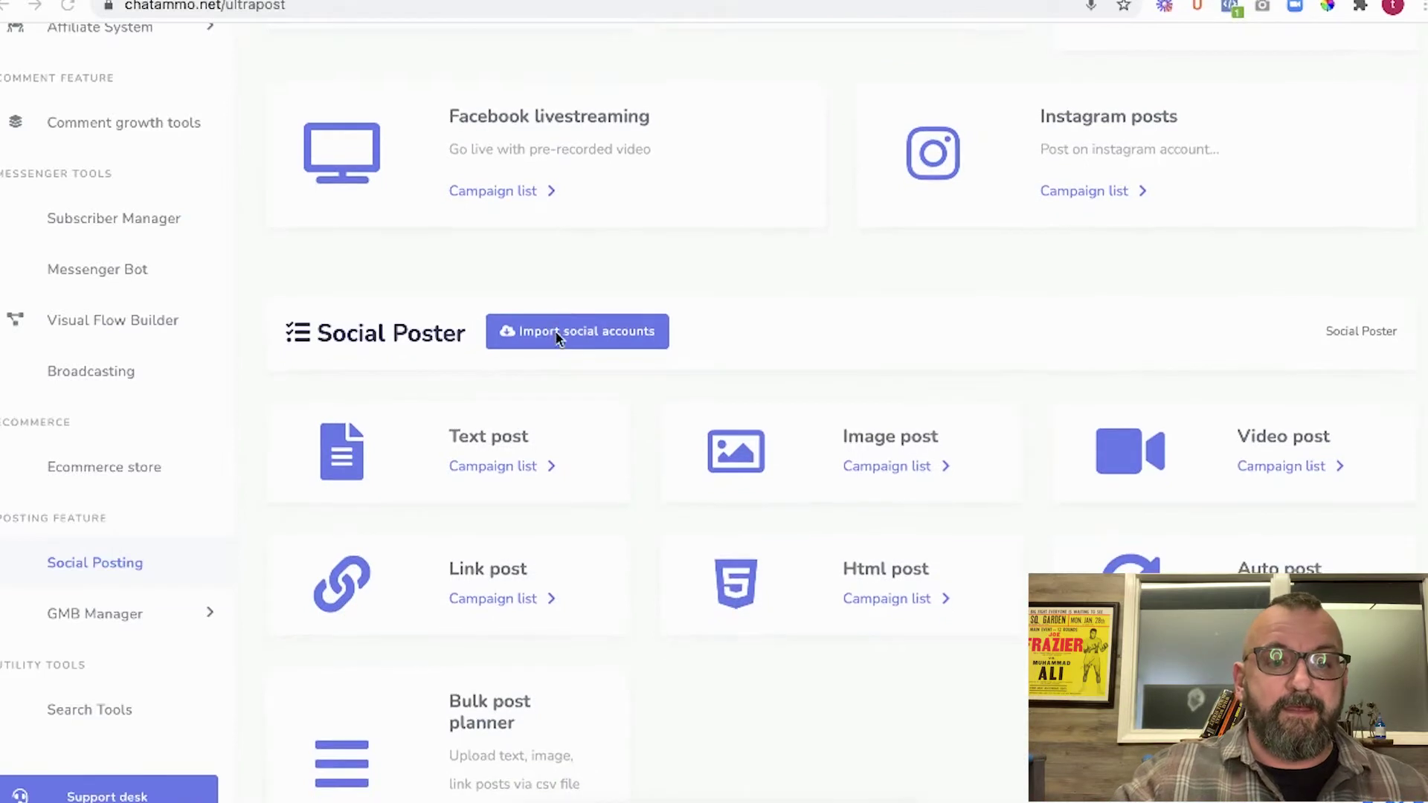
{"action": "left_click", "coordinate": [566, 335]}
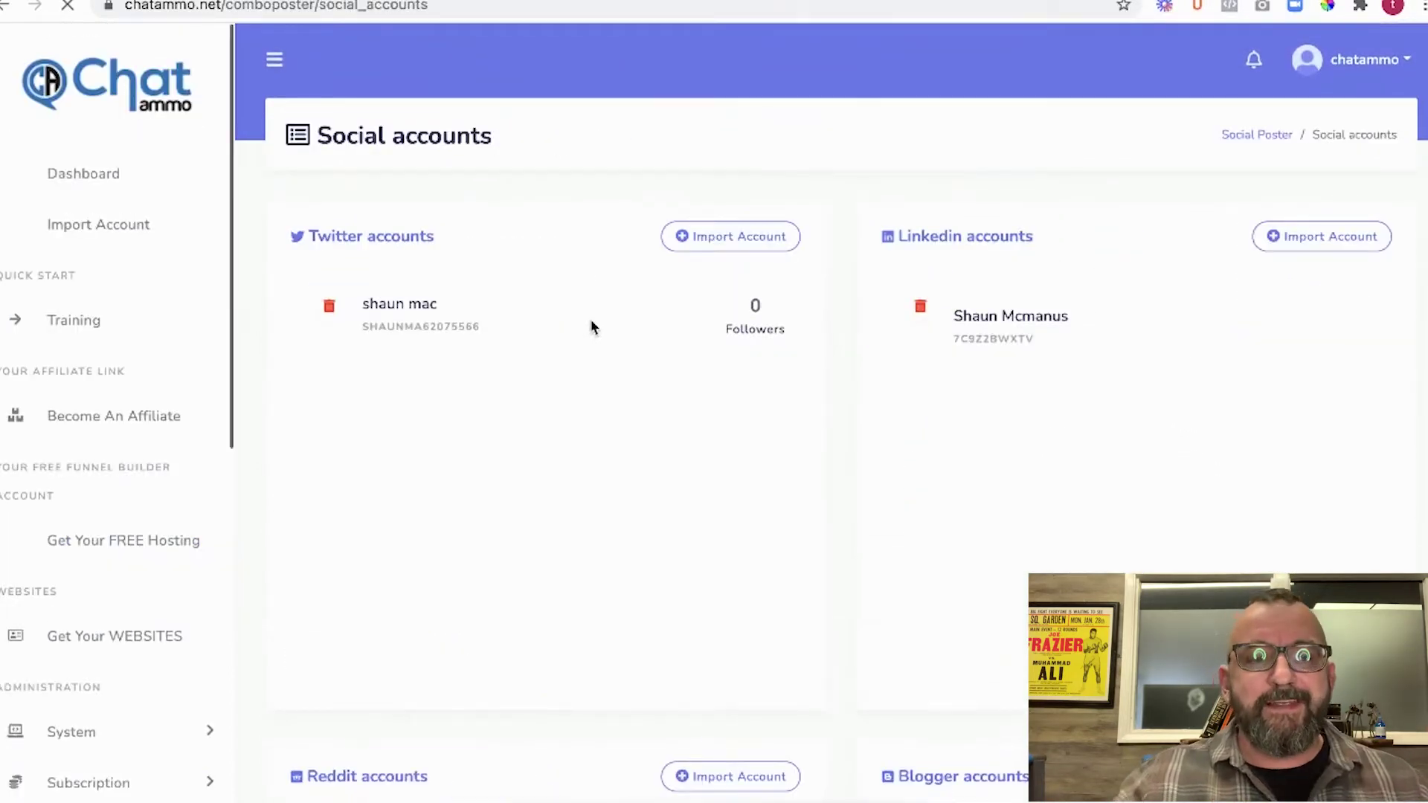
{"action": "scroll", "coordinate": [627, 339], "scroll_direction": "down", "scroll_amount": 10}
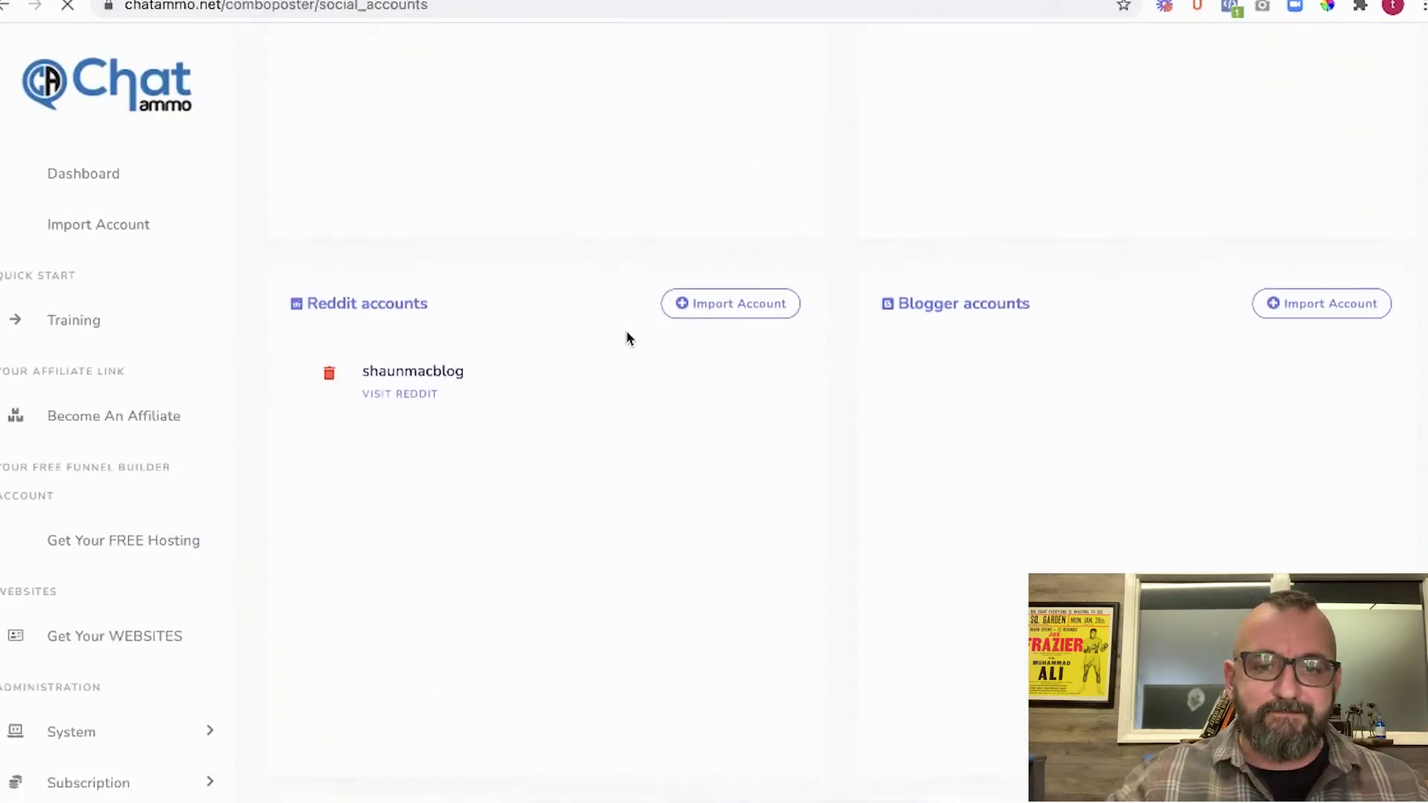
{"action": "scroll", "coordinate": [626, 339], "scroll_direction": "down", "scroll_amount": 4}
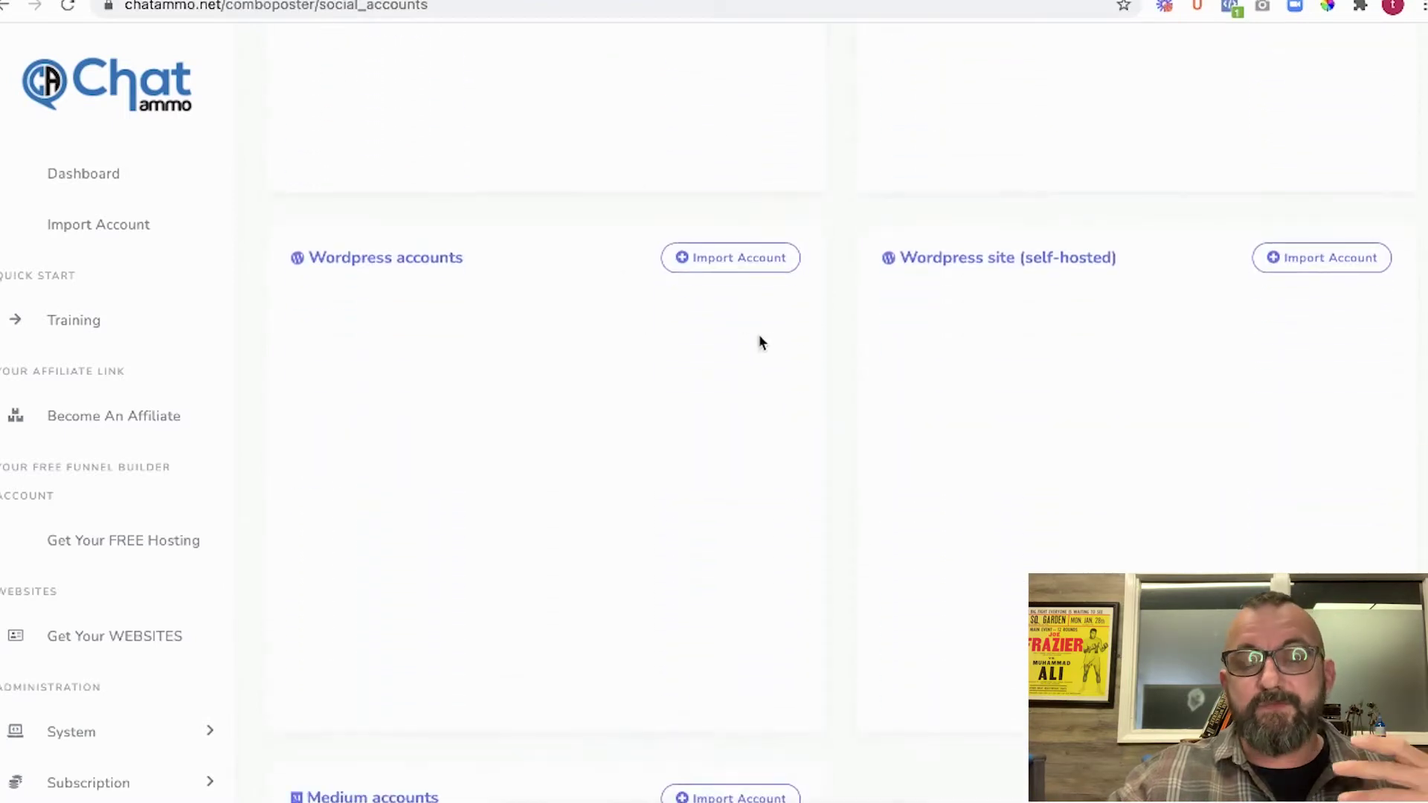
{"action": "scroll", "coordinate": [524, 302], "scroll_direction": "down", "scroll_amount": 4}
{"action": "scroll", "coordinate": [523, 302], "scroll_direction": "up", "scroll_amount": 15}
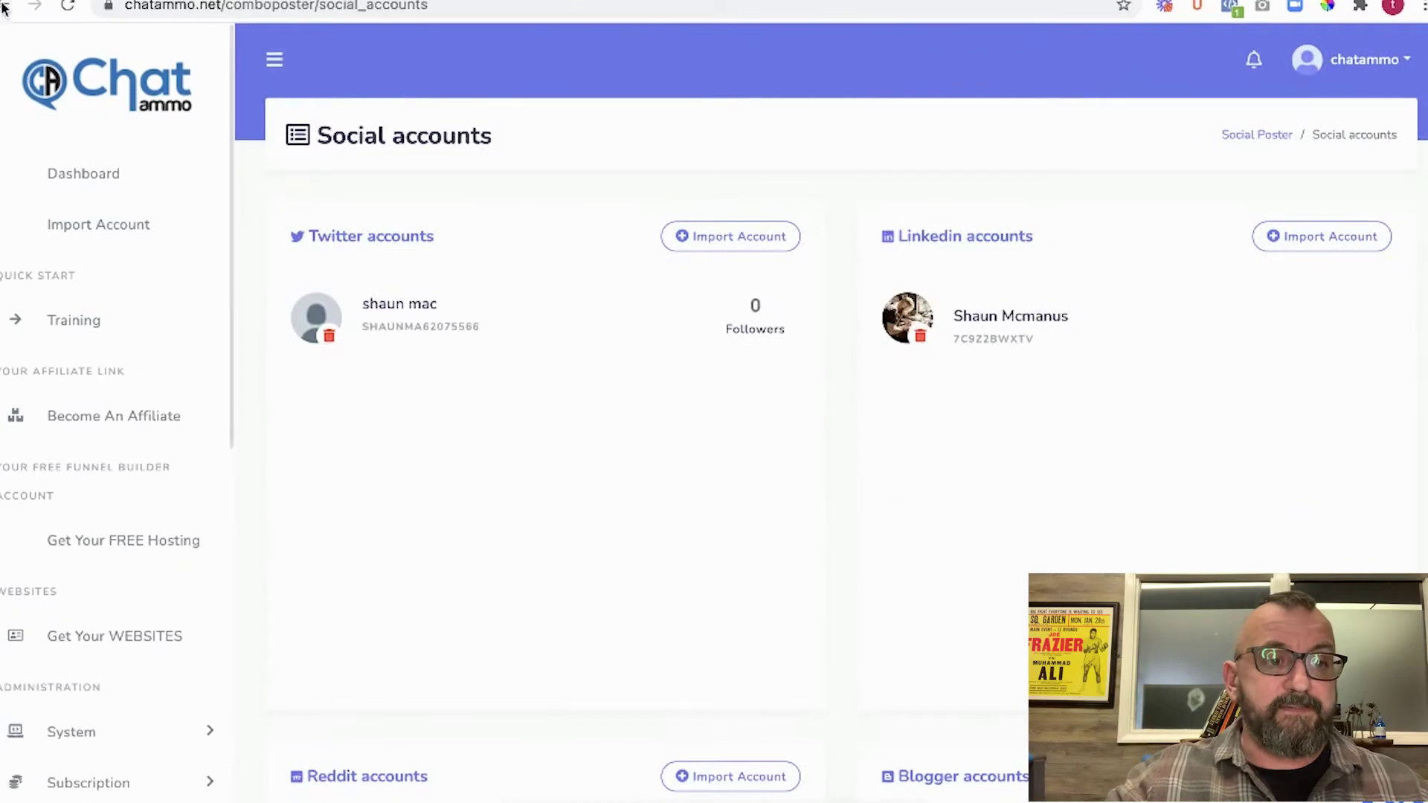
{"action": "left_click", "coordinate": [68, 6]}
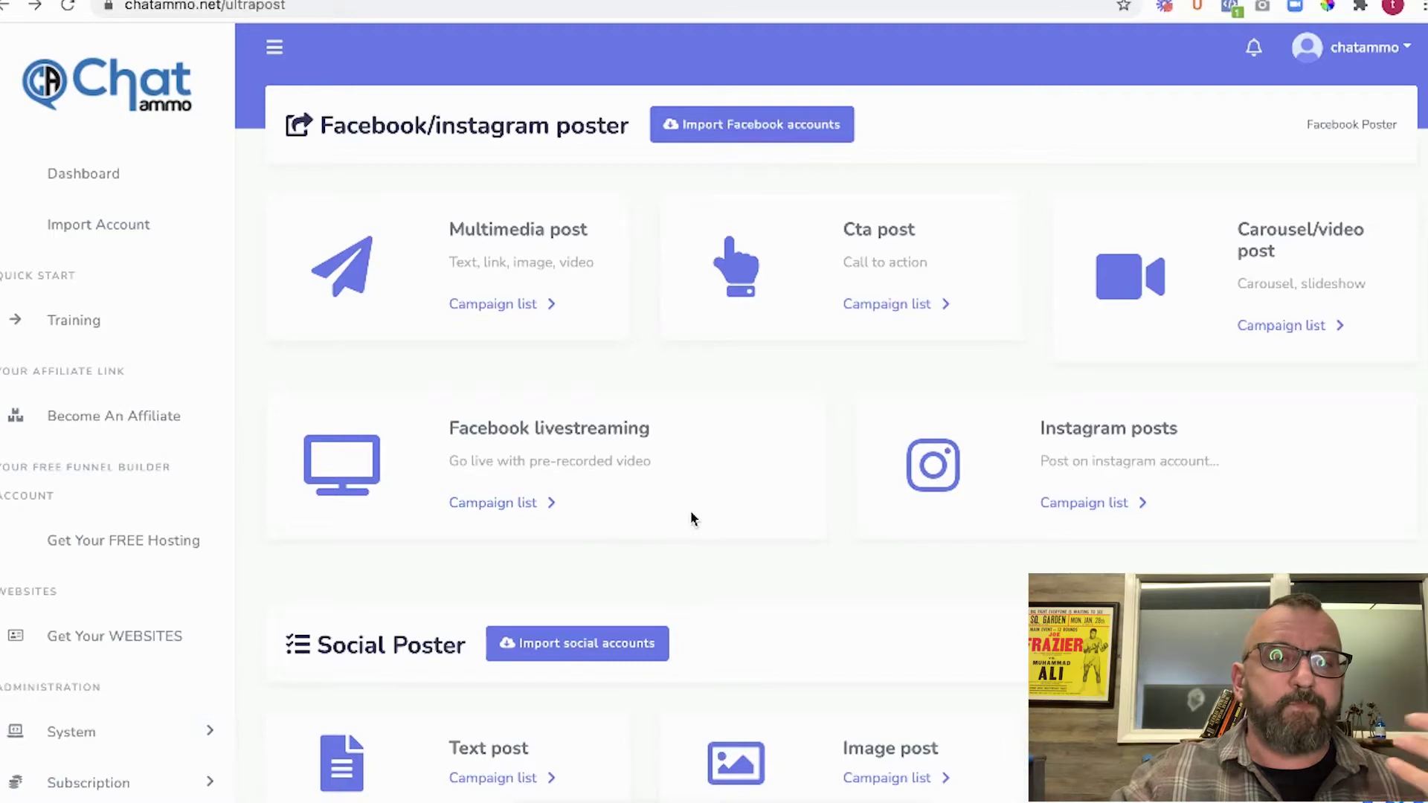
Step: Start a new multimedia post campaign named 'Test'
{"action": "left_click", "coordinate": [522, 308]}
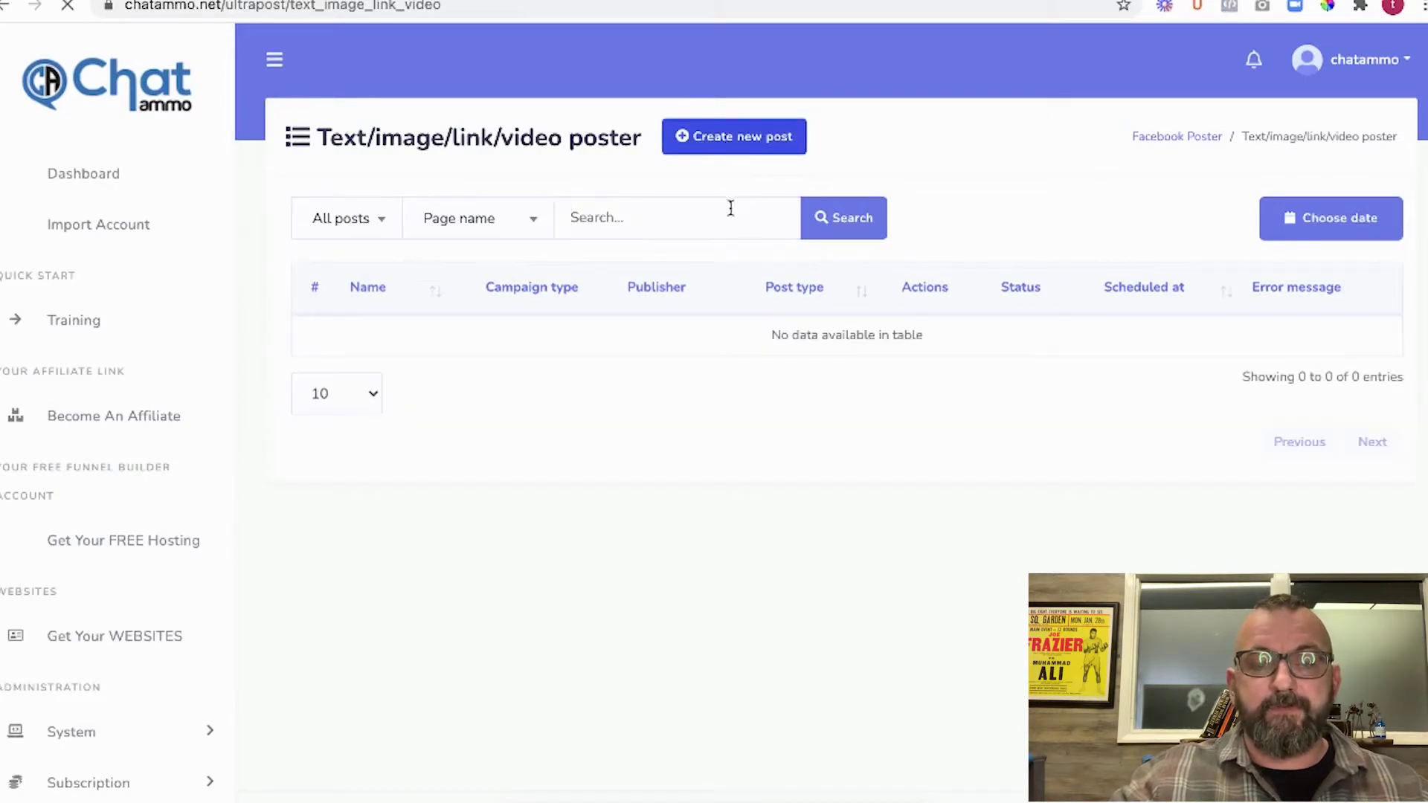
{"action": "left_click", "coordinate": [742, 141]}
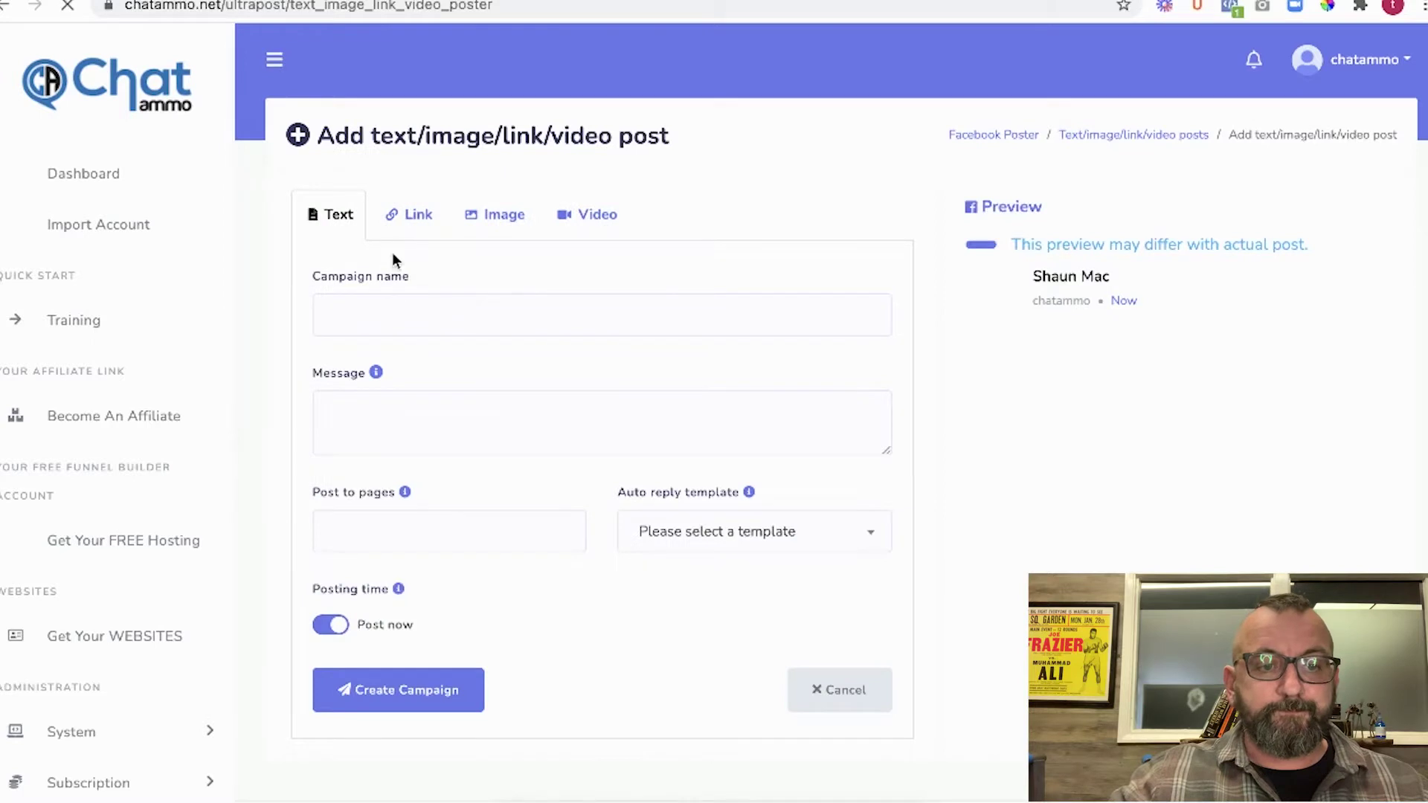
{"action": "left_click", "coordinate": [351, 313]}
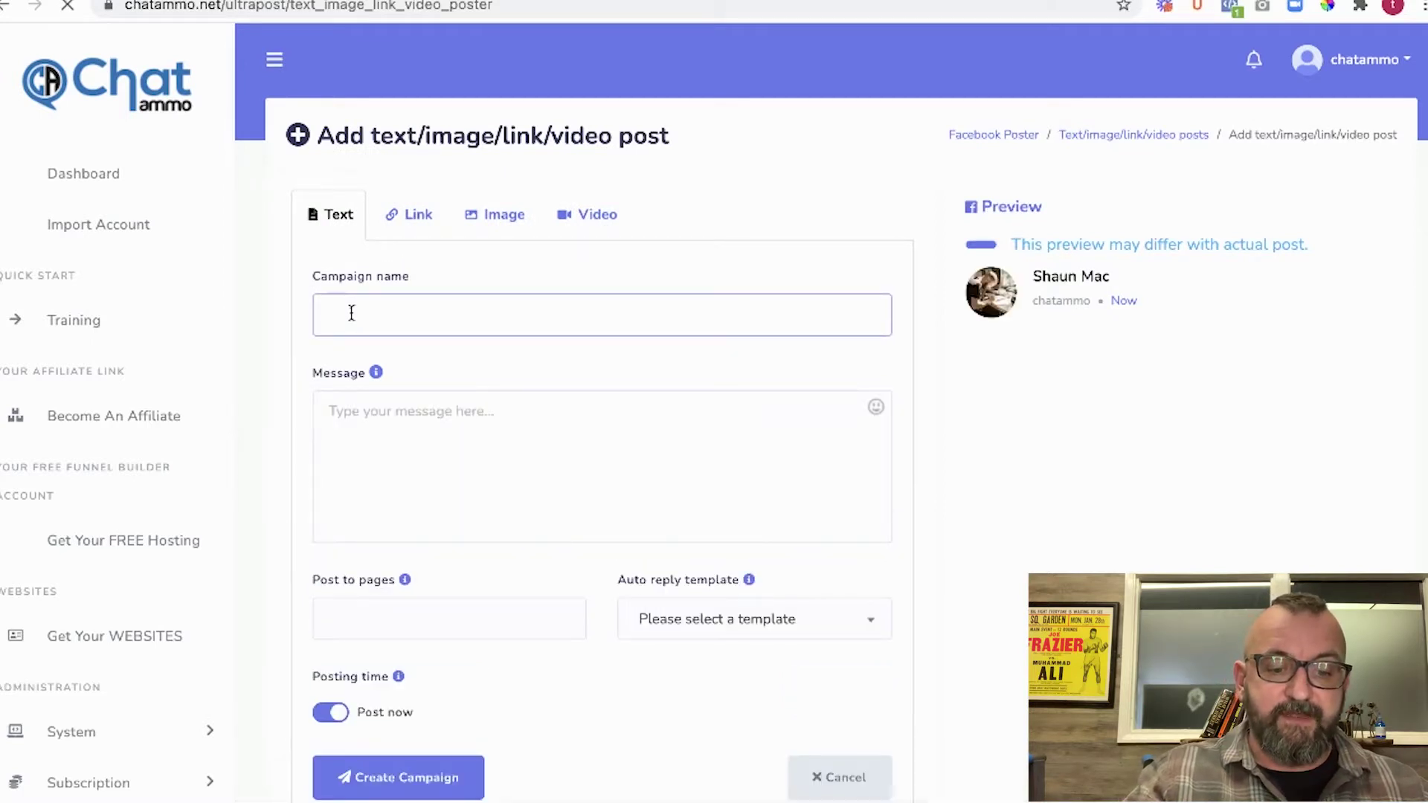
{"action": "type", "text": "Test"}
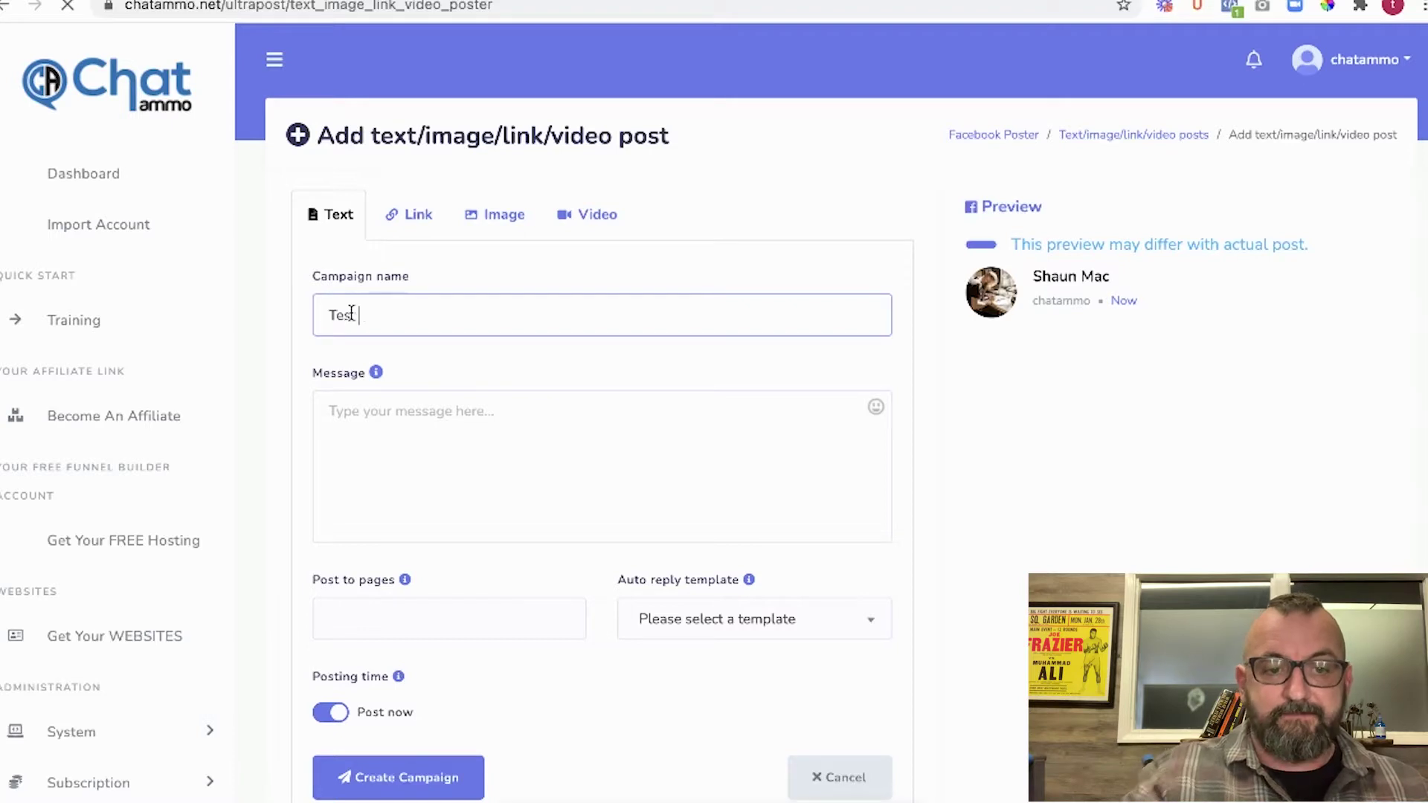
Step: Enter the message 'See our chatbot system behind the scenes', fixing the 'scenes' typo
{"action": "left_click", "coordinate": [438, 423]}
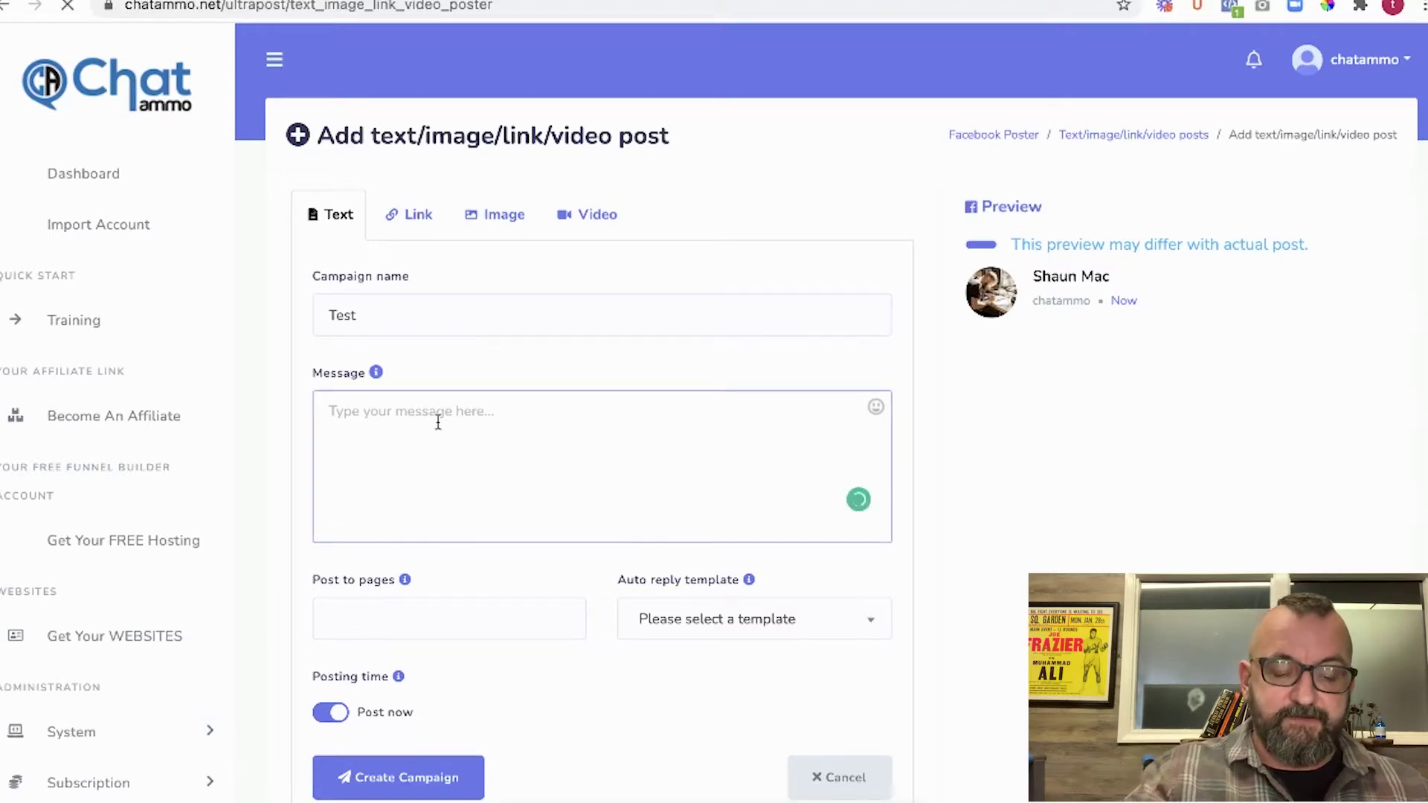
{"action": "type", "text": "See our chatbot system behind the sc"}
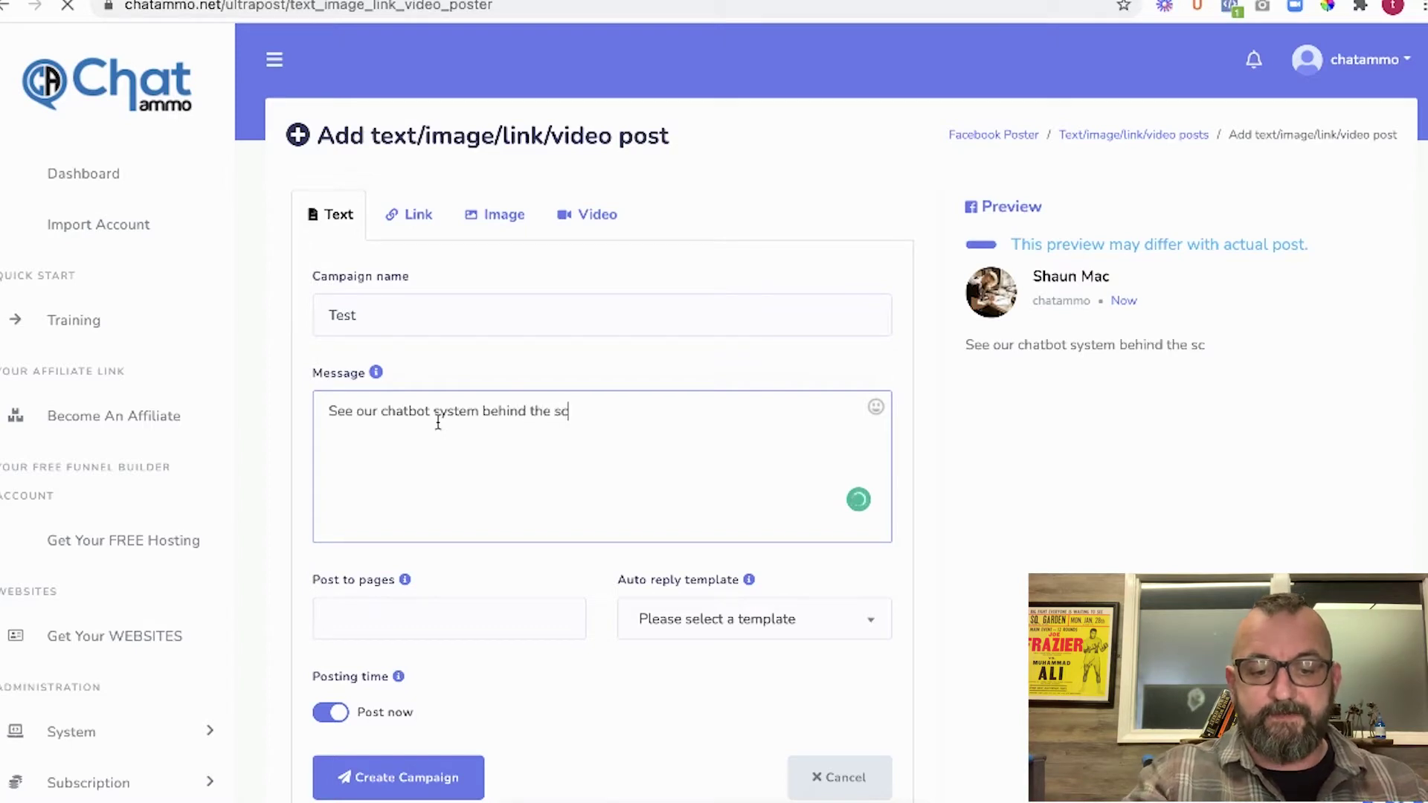
{"action": "type", "text": "ences"}
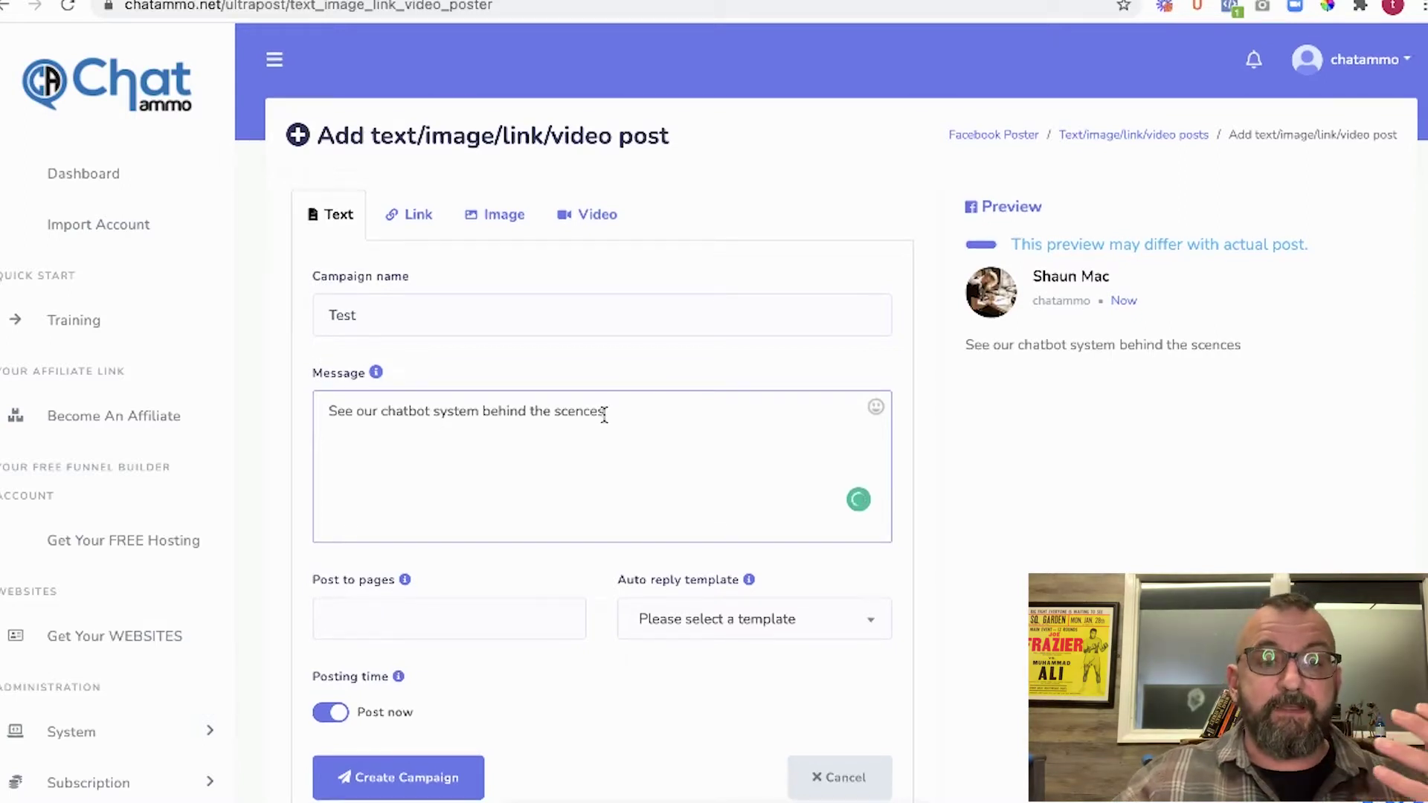
{"action": "scroll", "coordinate": [635, 426], "scroll_direction": "down", "scroll_amount": 1}
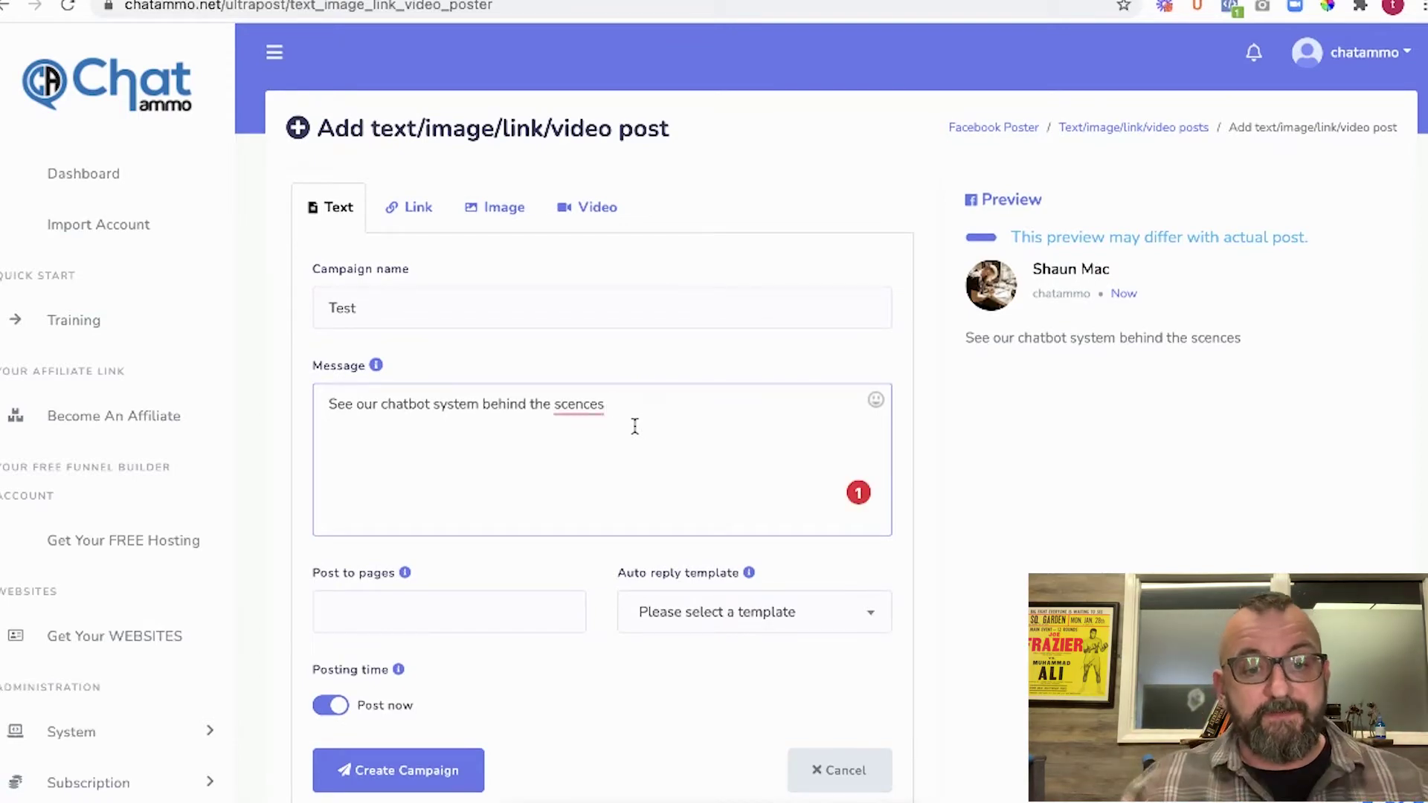
{"action": "mouse_move", "coordinate": [567, 405]}
{"action": "left_click", "coordinate": [588, 441]}
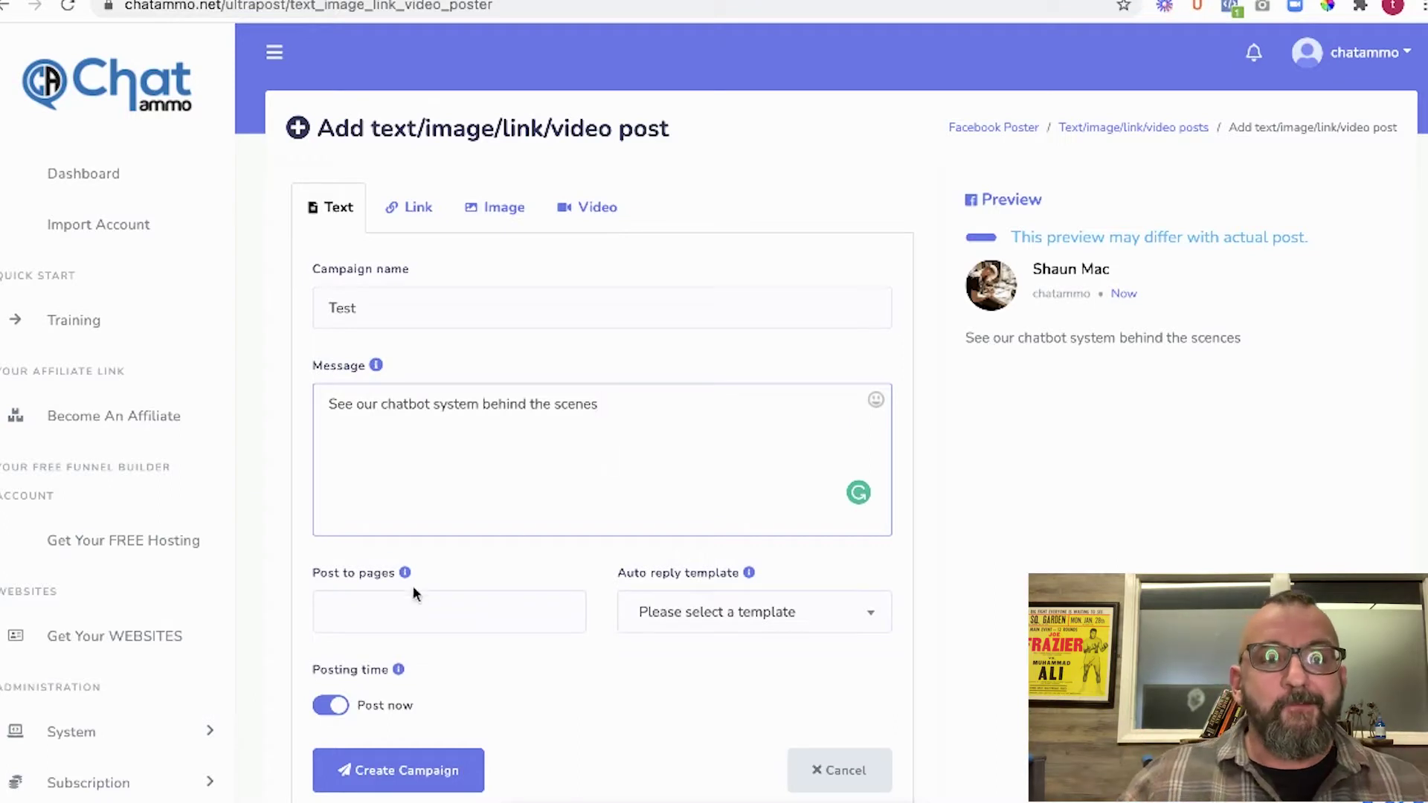
Step: Search the page list by name and pick the marketing Facebook page as the destination
{"action": "left_click", "coordinate": [408, 611]}
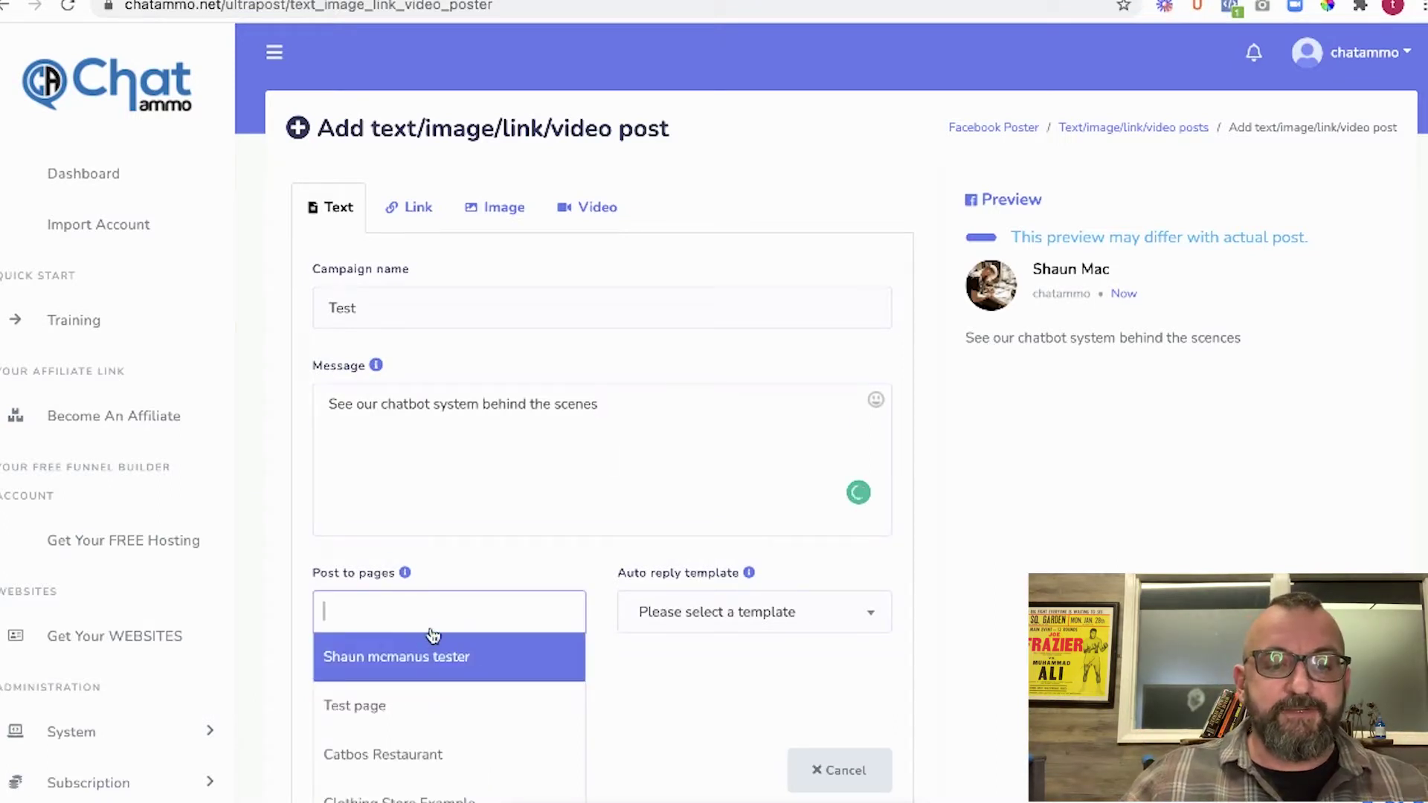
{"action": "type", "text": "shaun mac"}
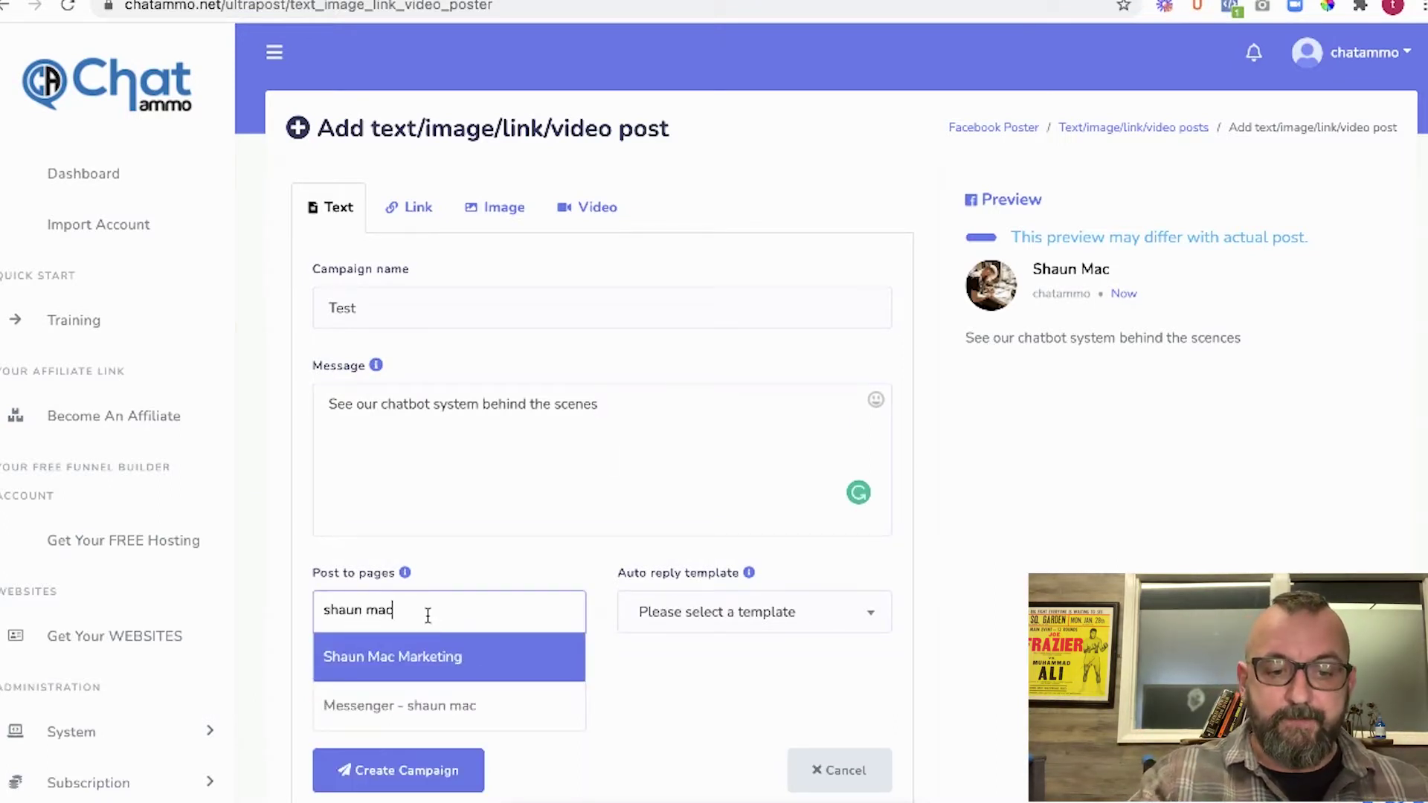
{"action": "left_click", "coordinate": [450, 658]}
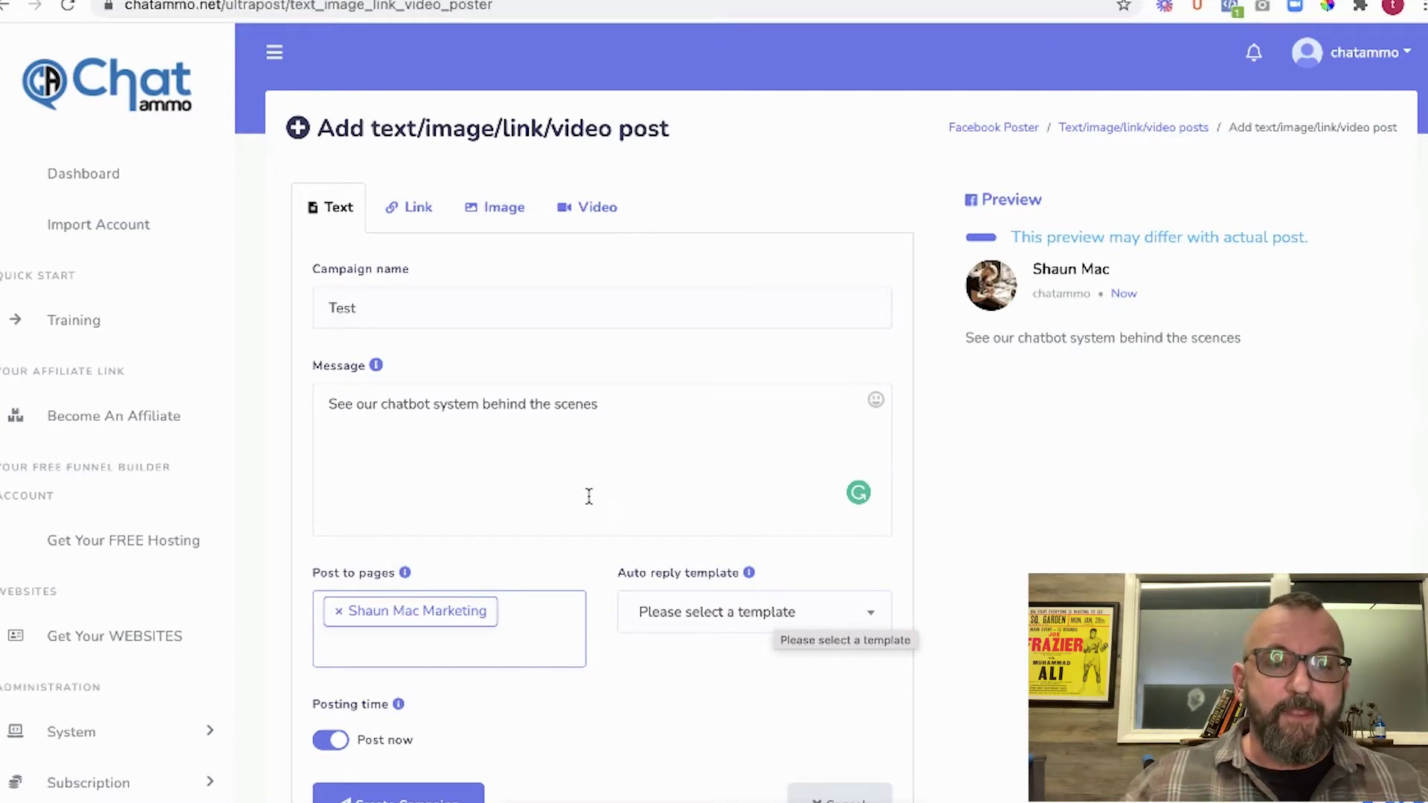
{"action": "scroll", "coordinate": [529, 261], "scroll_direction": "down", "scroll_amount": 3}
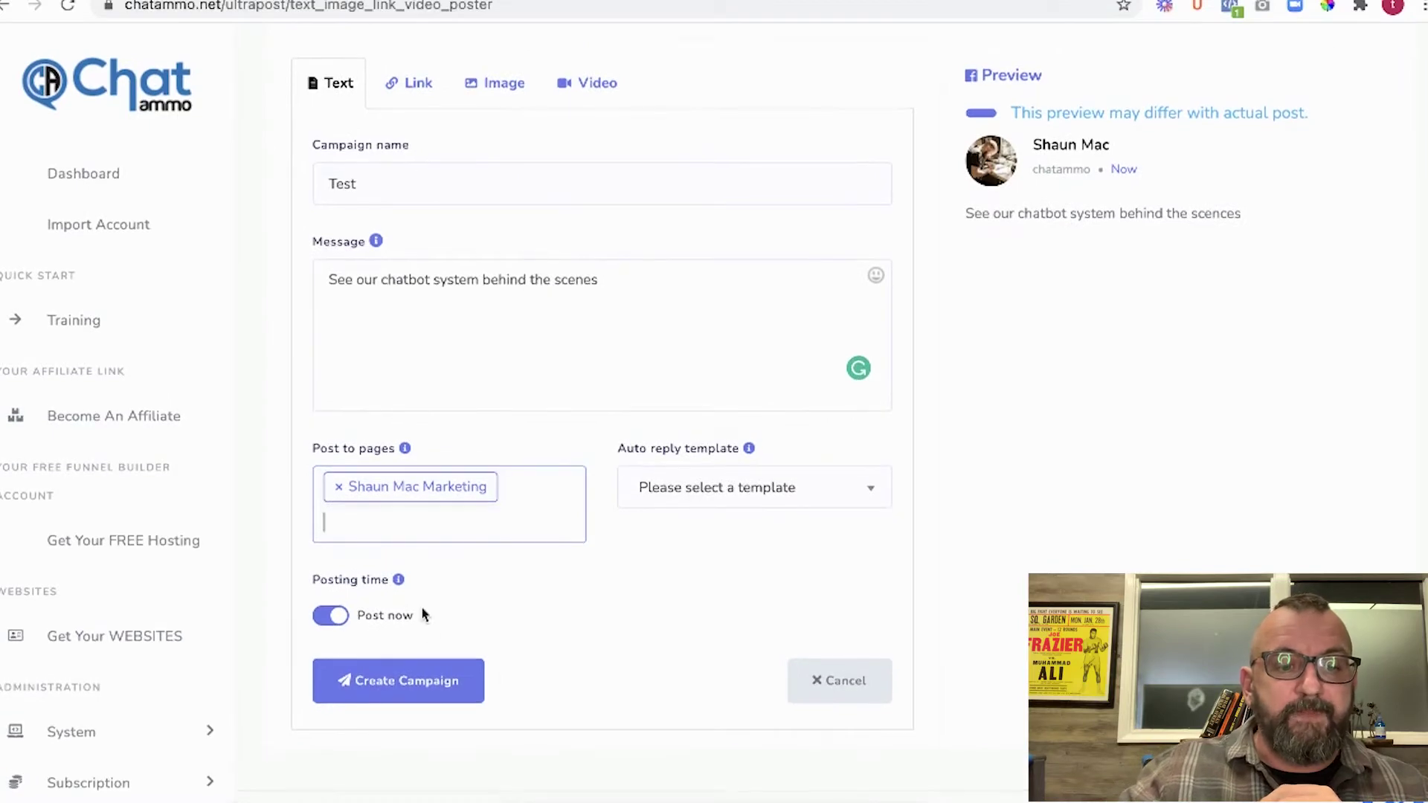
Step: Turn off Post now and replace the message with 'All chefs are happy chefs with chatammos system'
{"action": "left_click", "coordinate": [330, 615]}
{"action": "left_click_drag", "start_coordinate": [599, 279], "coordinate": [255, 281]}
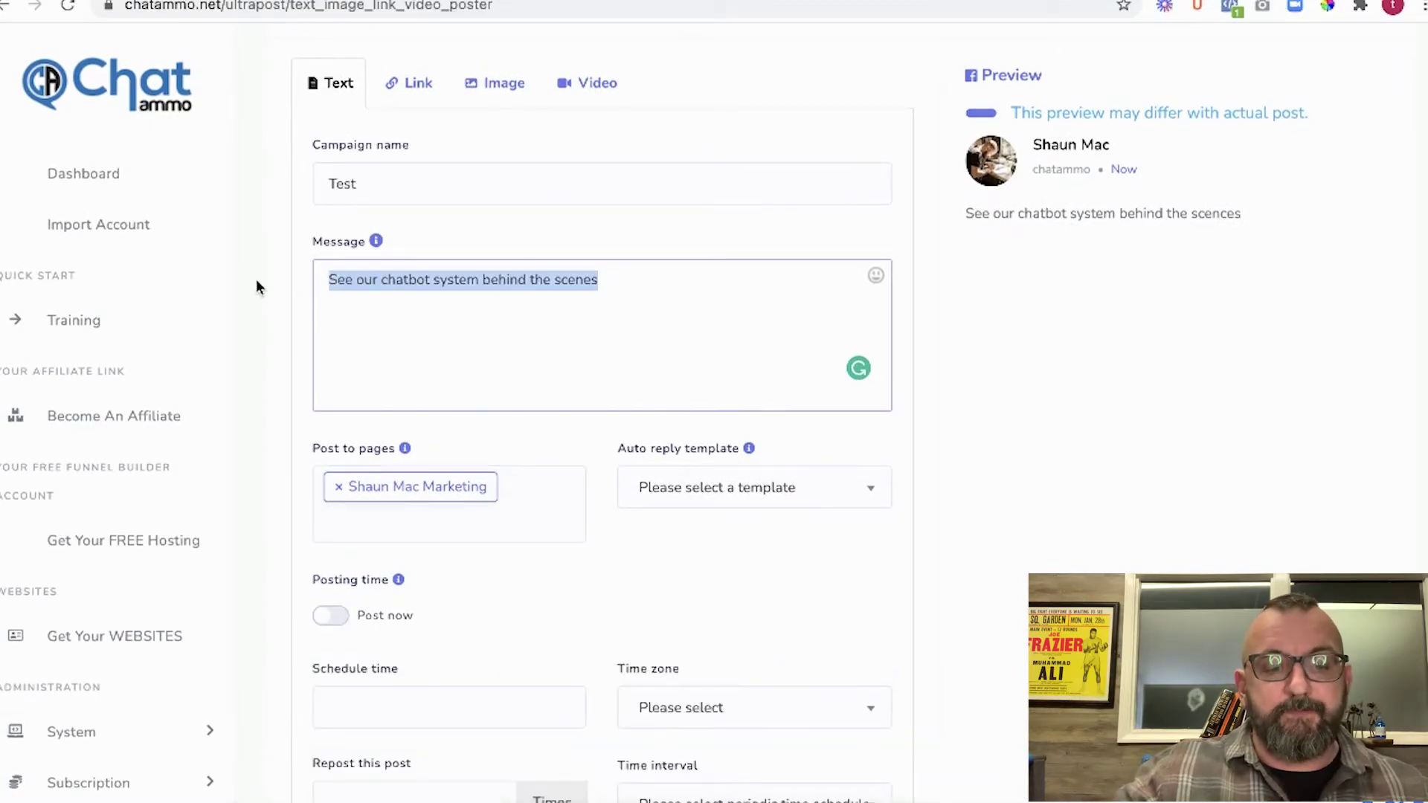
{"action": "type", "text": "All c"}
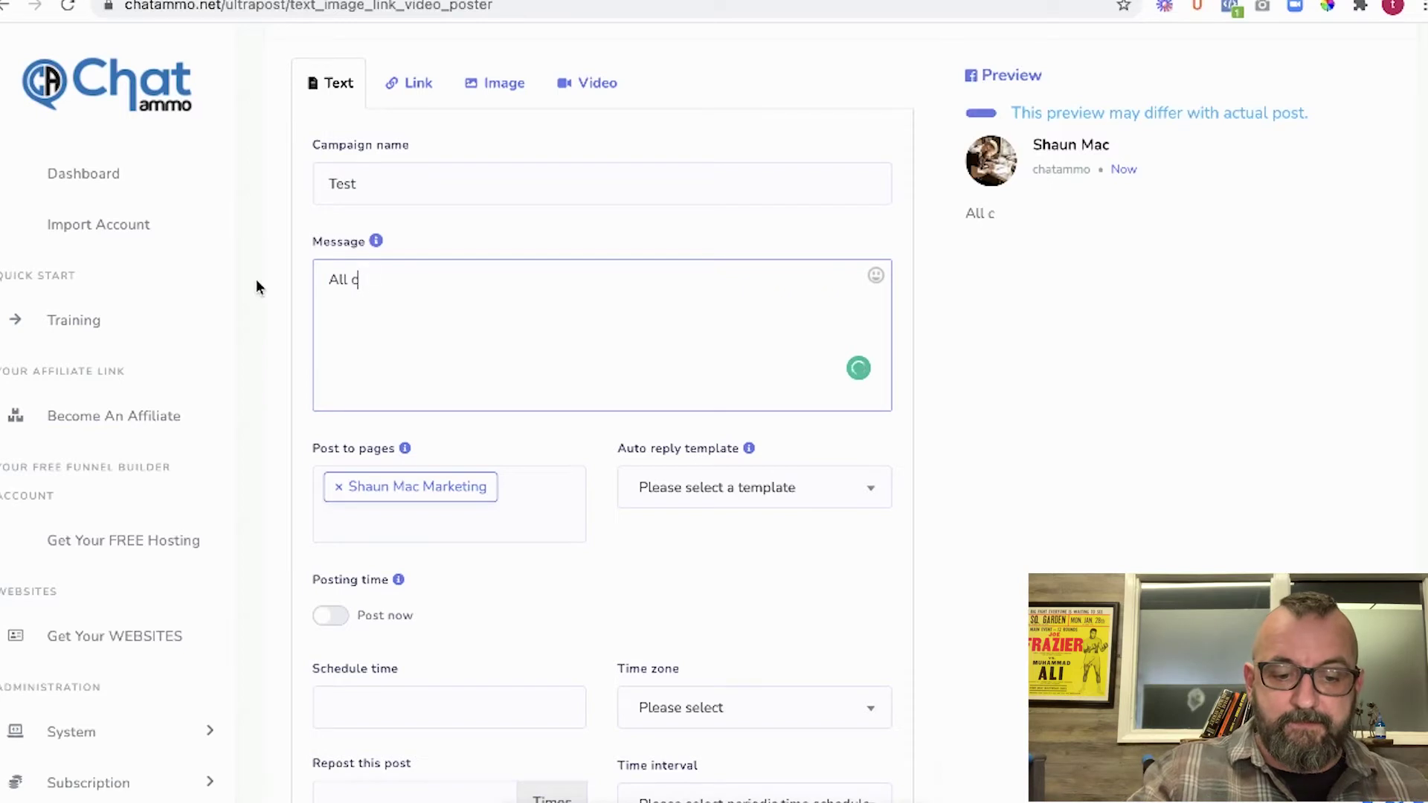
{"action": "type", "text": "hefs are "}
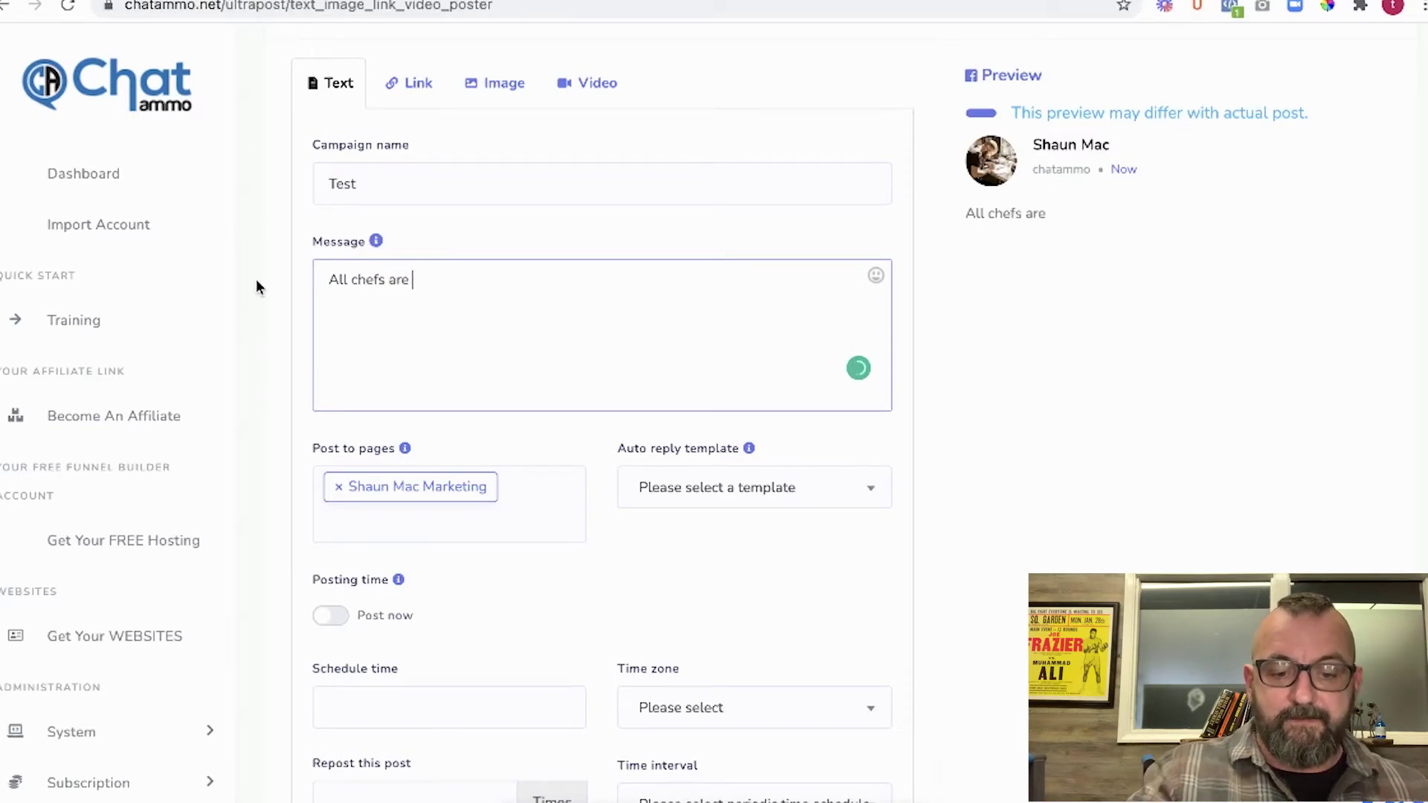
{"action": "type", "text": "happy che"}
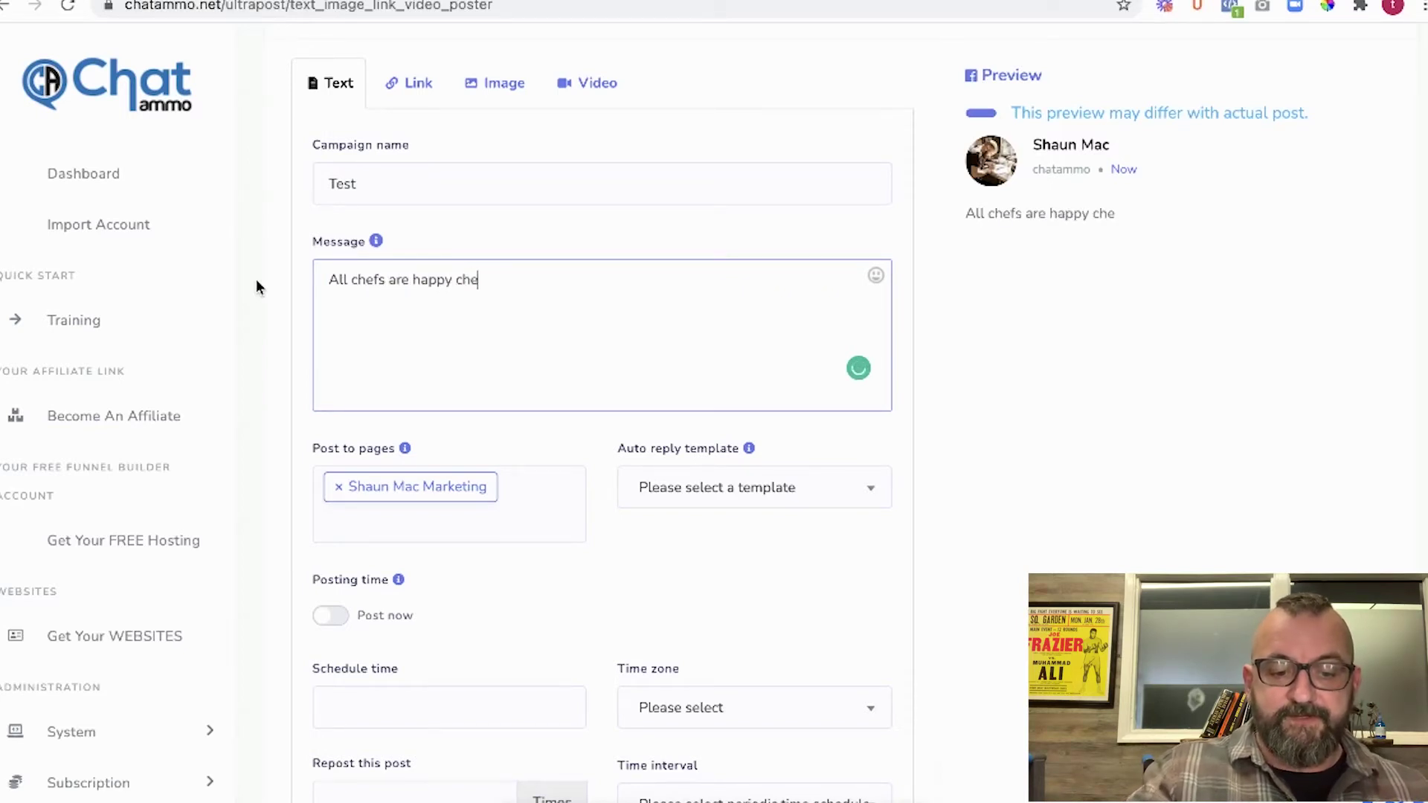
{"action": "type", "text": "fs with ch"}
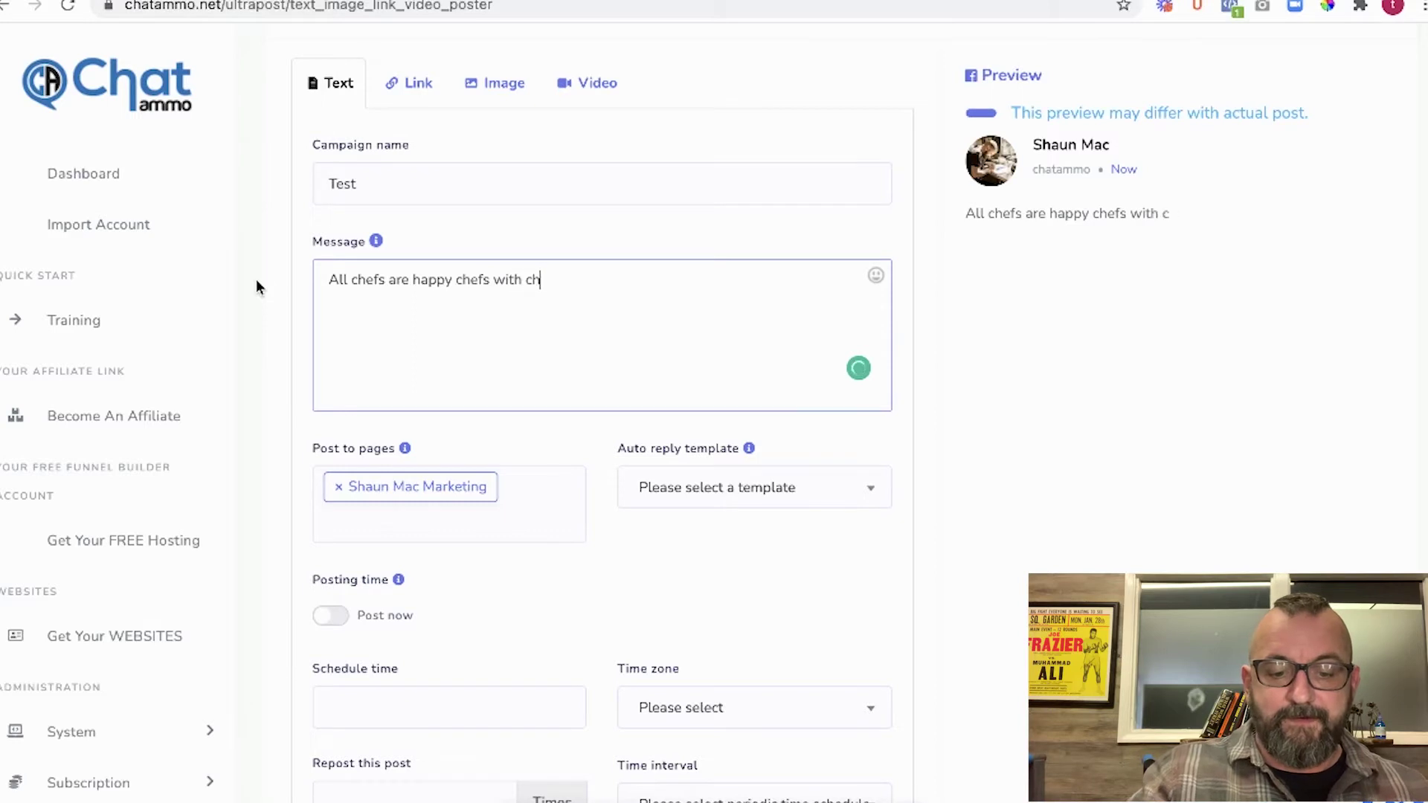
{"action": "type", "text": "atammos system"}
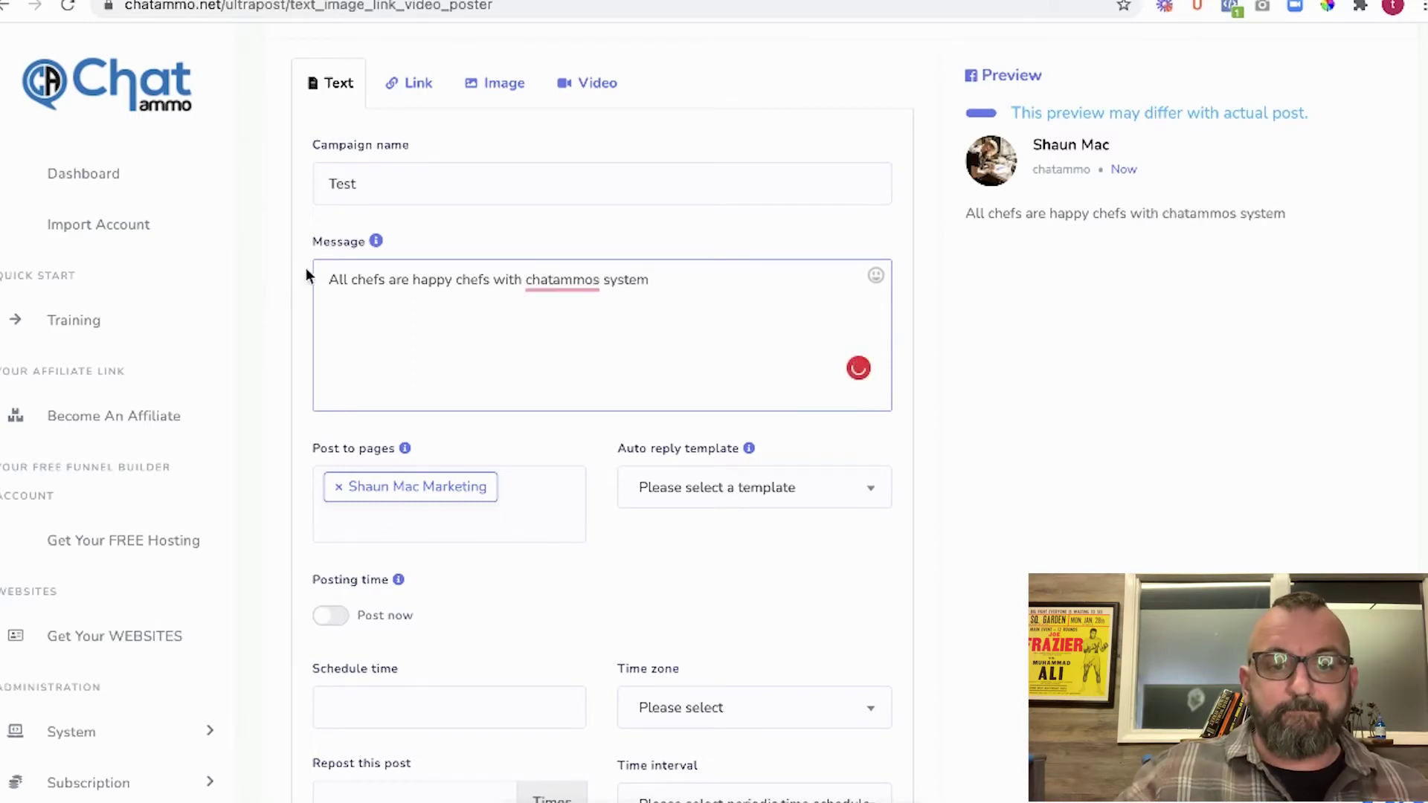
{"action": "scroll", "coordinate": [550, 238], "scroll_direction": "down", "scroll_amount": 1}
{"action": "scroll", "coordinate": [583, 233], "scroll_direction": "up", "scroll_amount": 1}
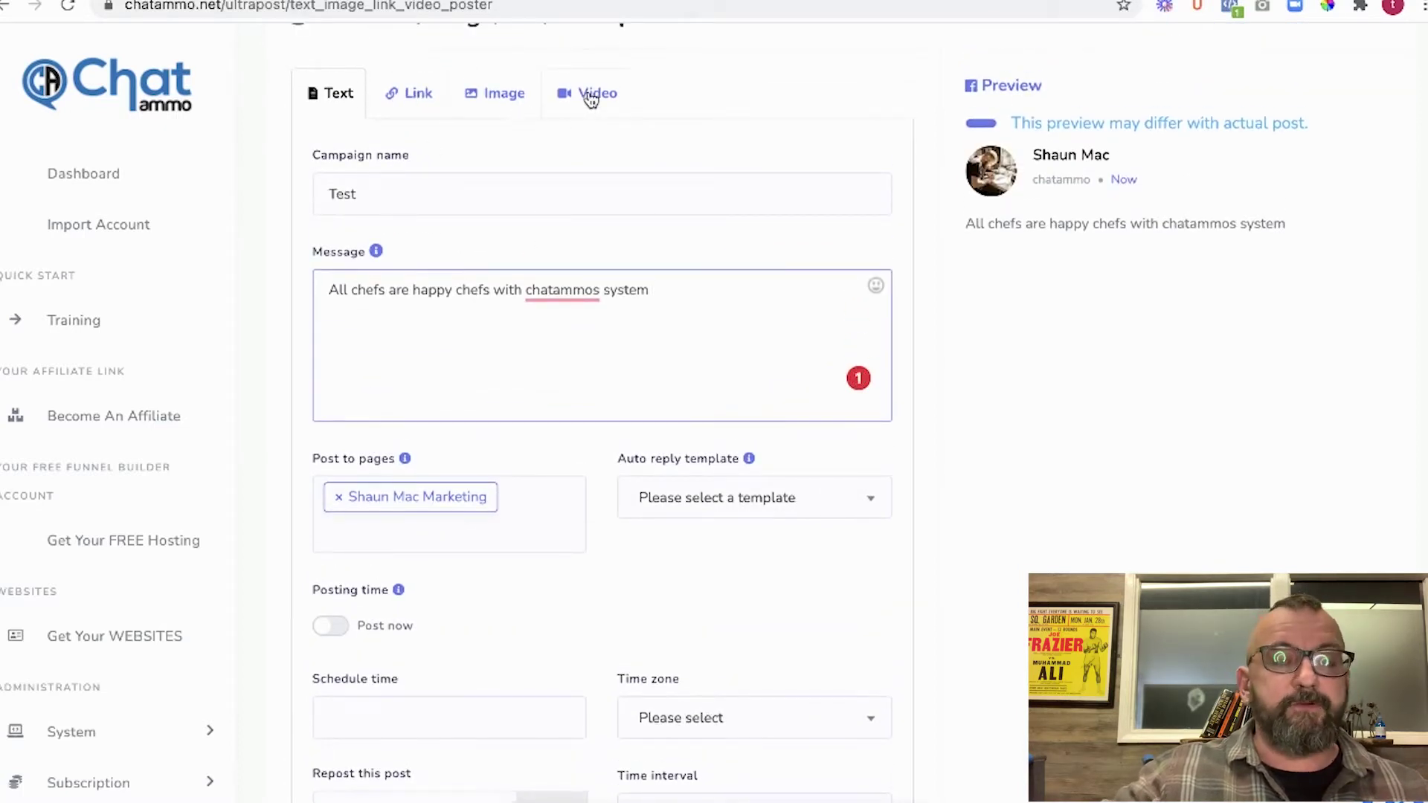
Step: Make it an image post and upload chef0050.jpg from the elements-10-fun-chefs folder
{"action": "left_click", "coordinate": [512, 101]}
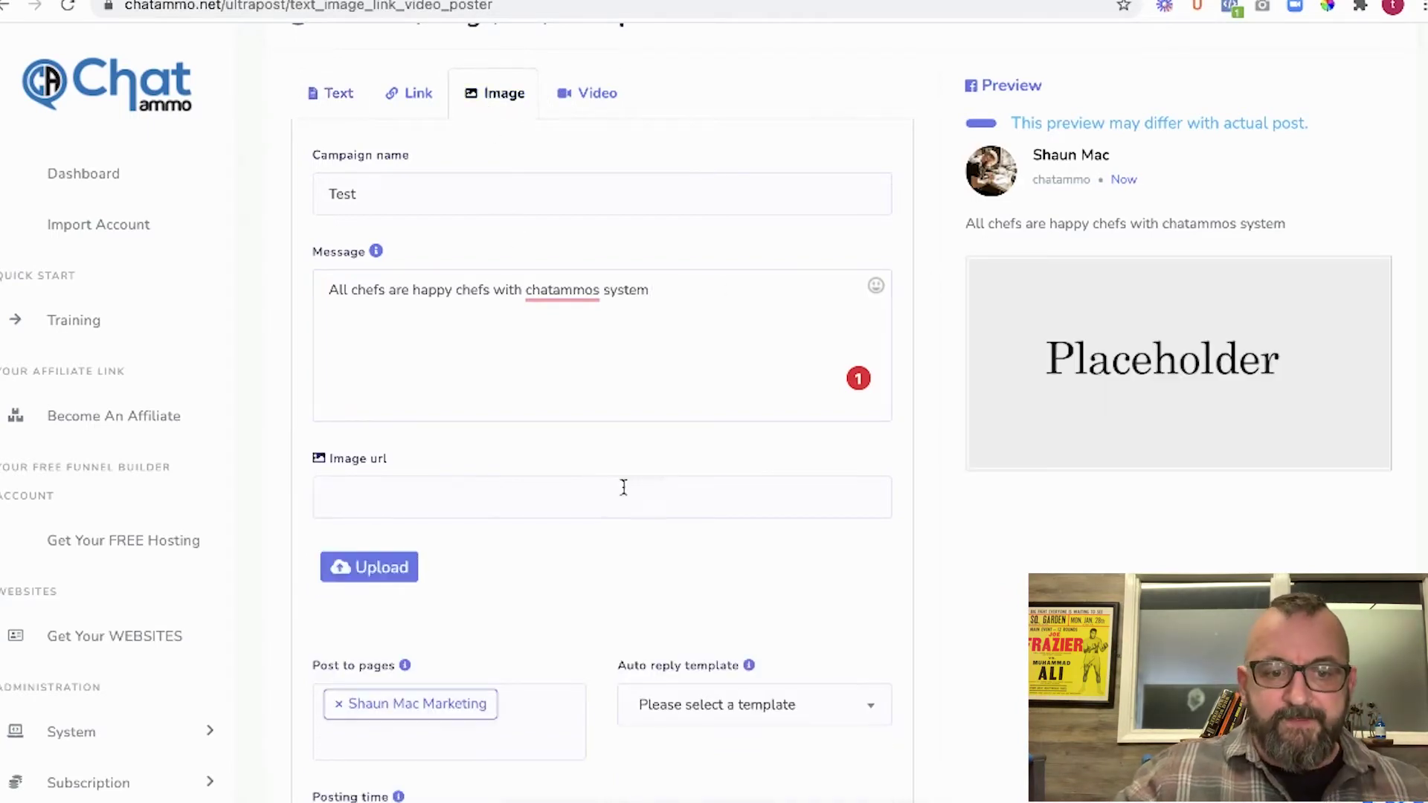
{"action": "left_click", "coordinate": [369, 569]}
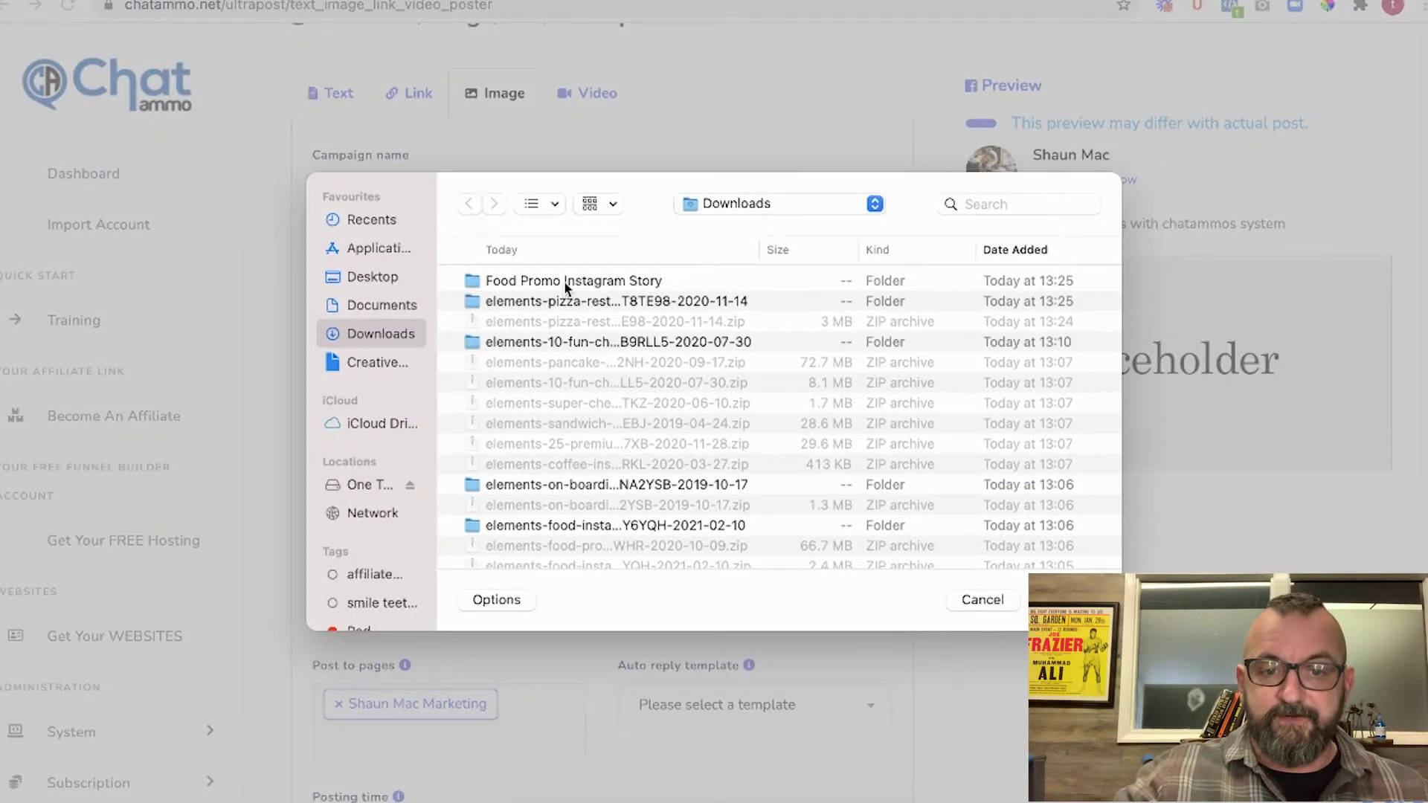
{"action": "double_click", "coordinate": [565, 281]}
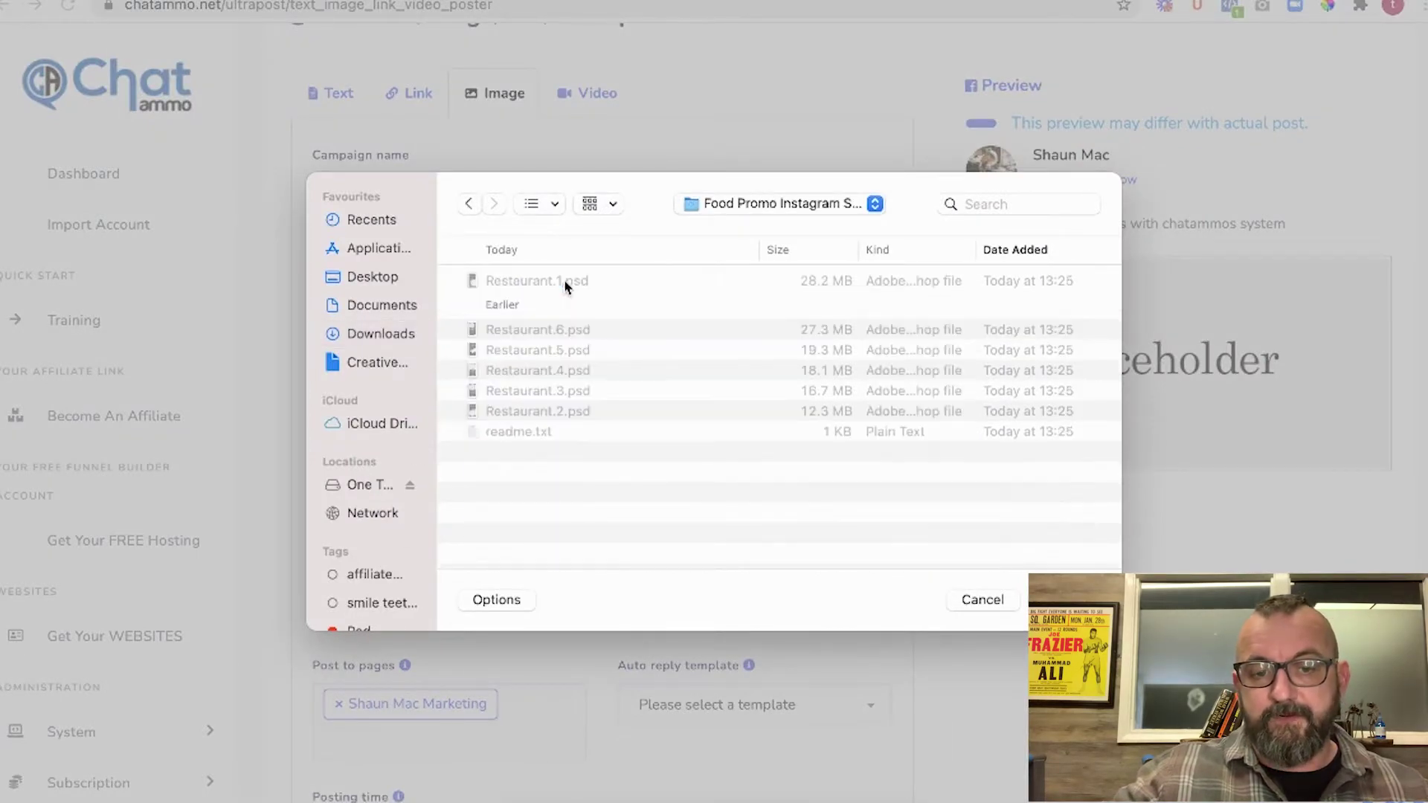
{"action": "left_click", "coordinate": [469, 203]}
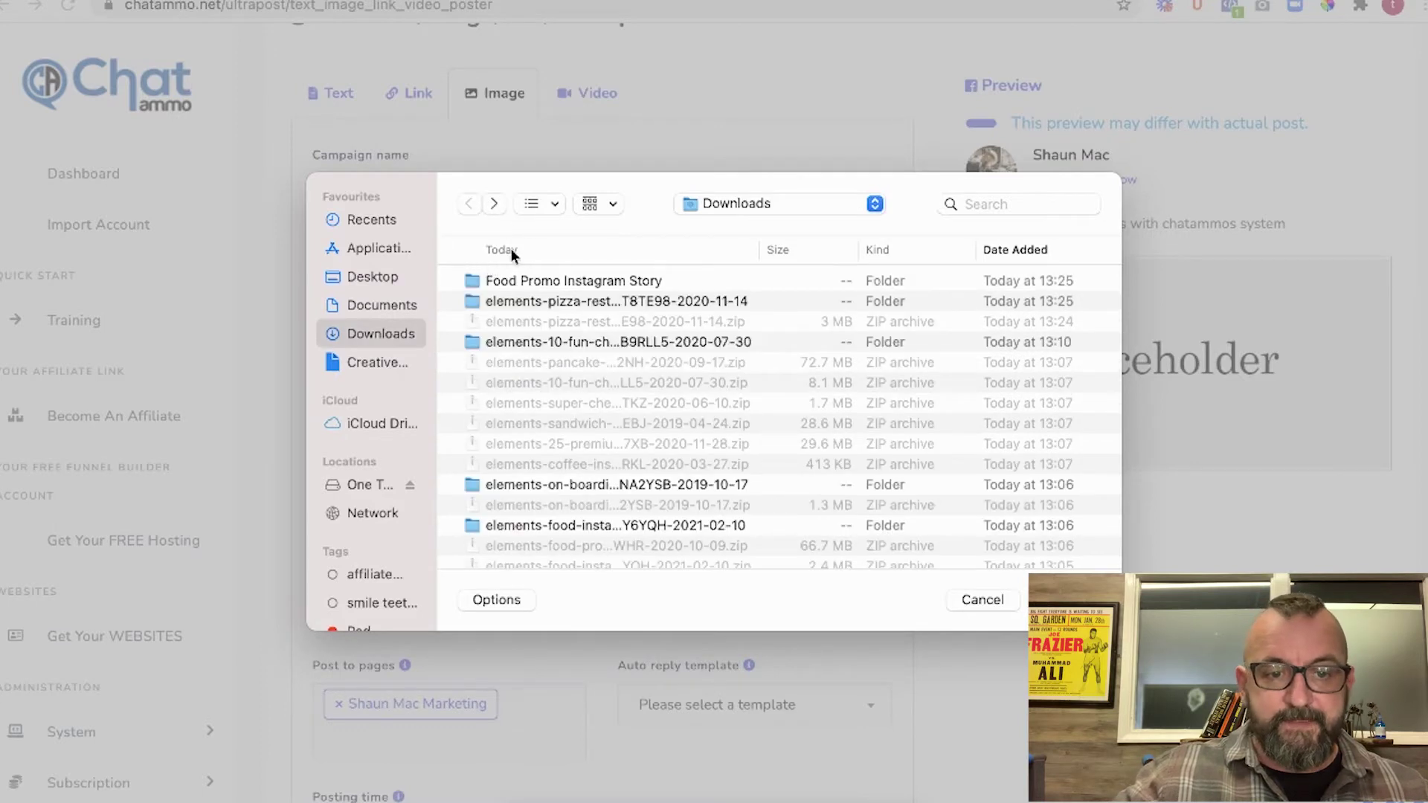
{"action": "double_click", "coordinate": [568, 337]}
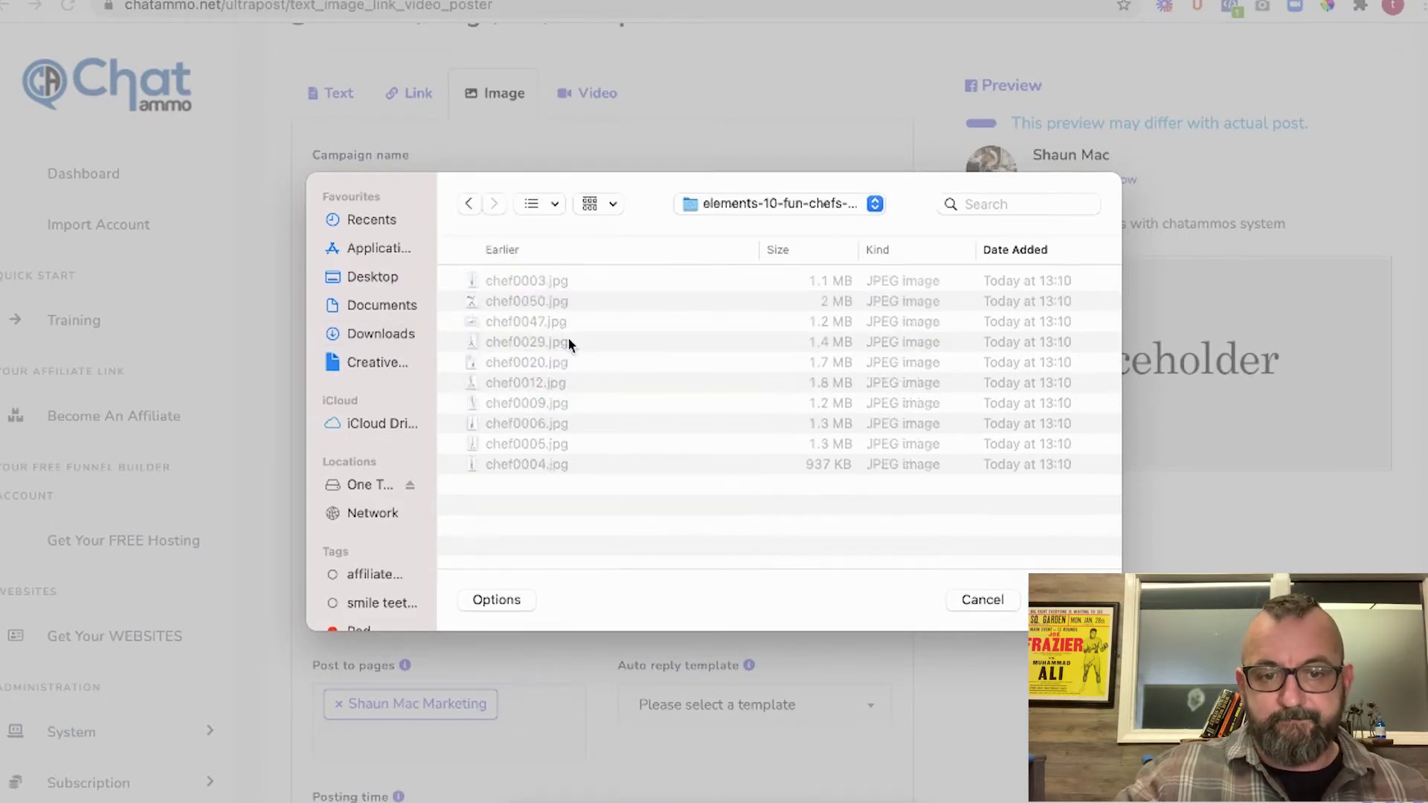
{"action": "left_click", "coordinate": [535, 282]}
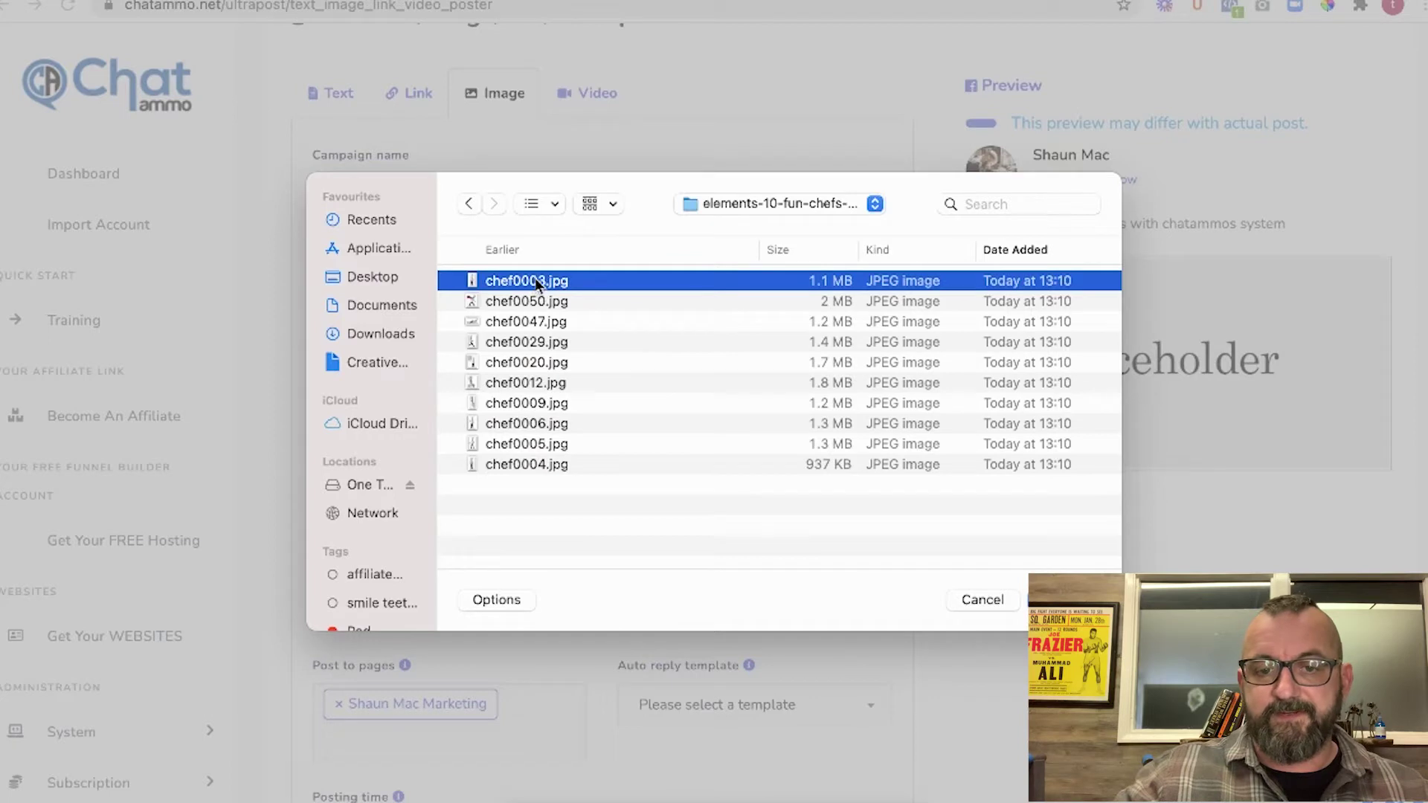
{"action": "left_click", "coordinate": [553, 203]}
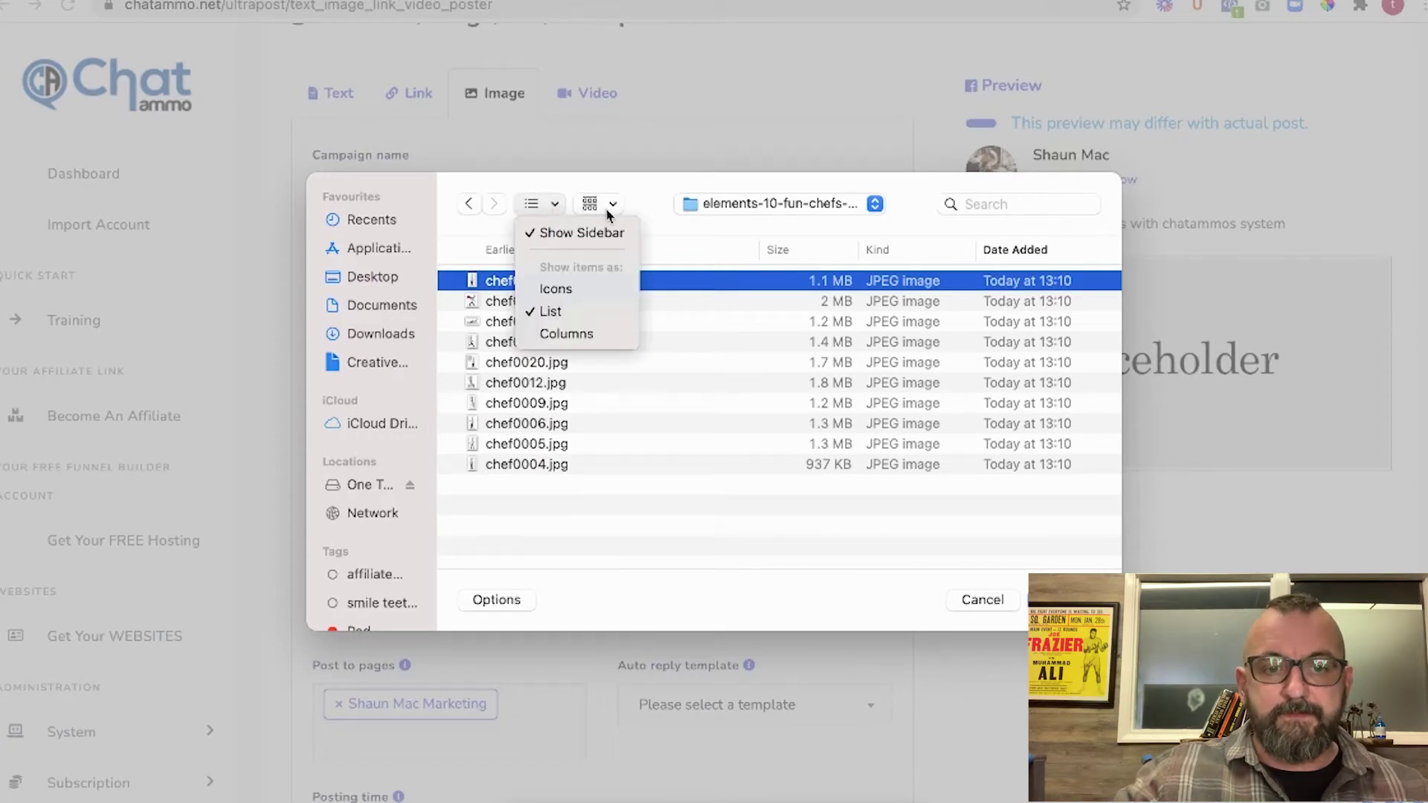
{"action": "left_click", "coordinate": [553, 290]}
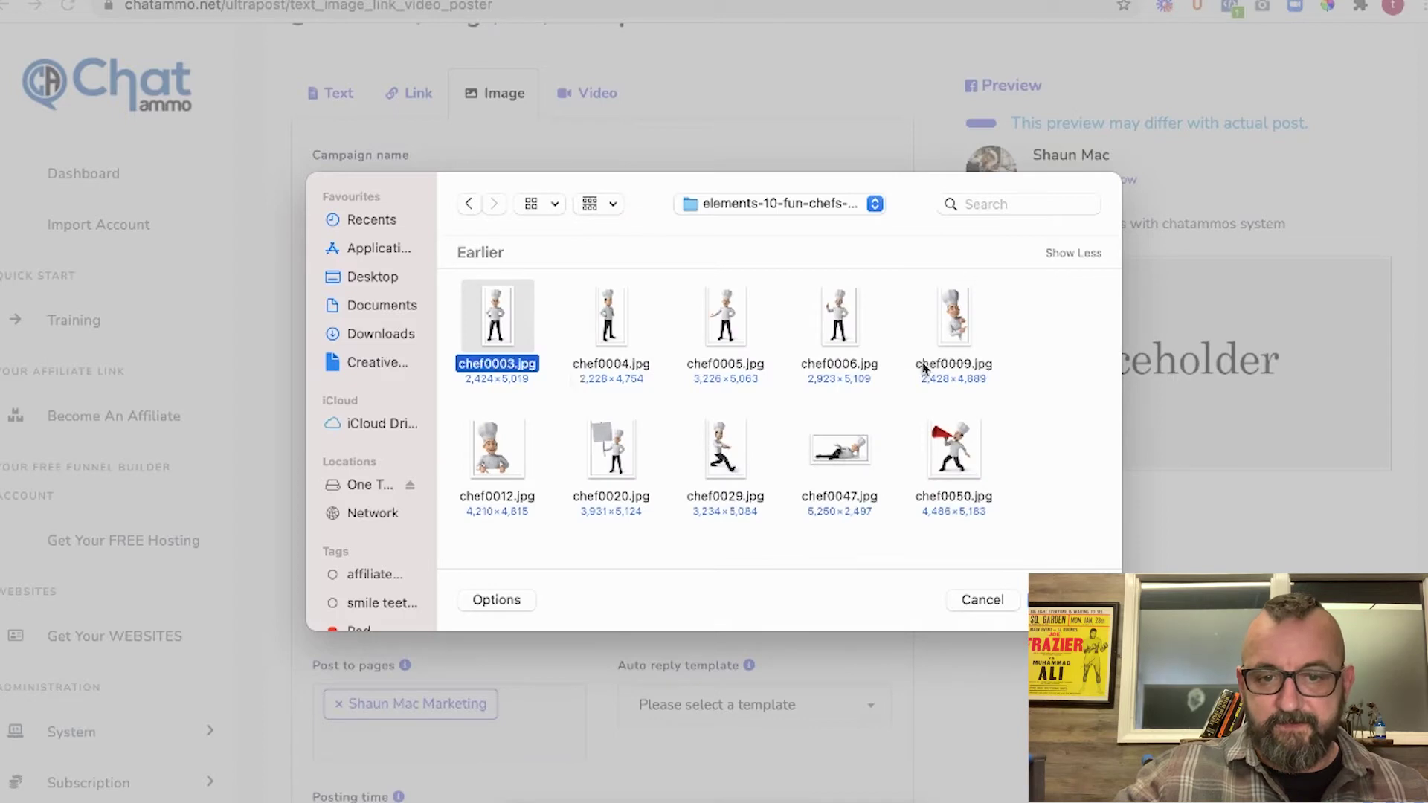
{"action": "left_click", "coordinate": [503, 456]}
{"action": "left_click", "coordinate": [968, 468]}
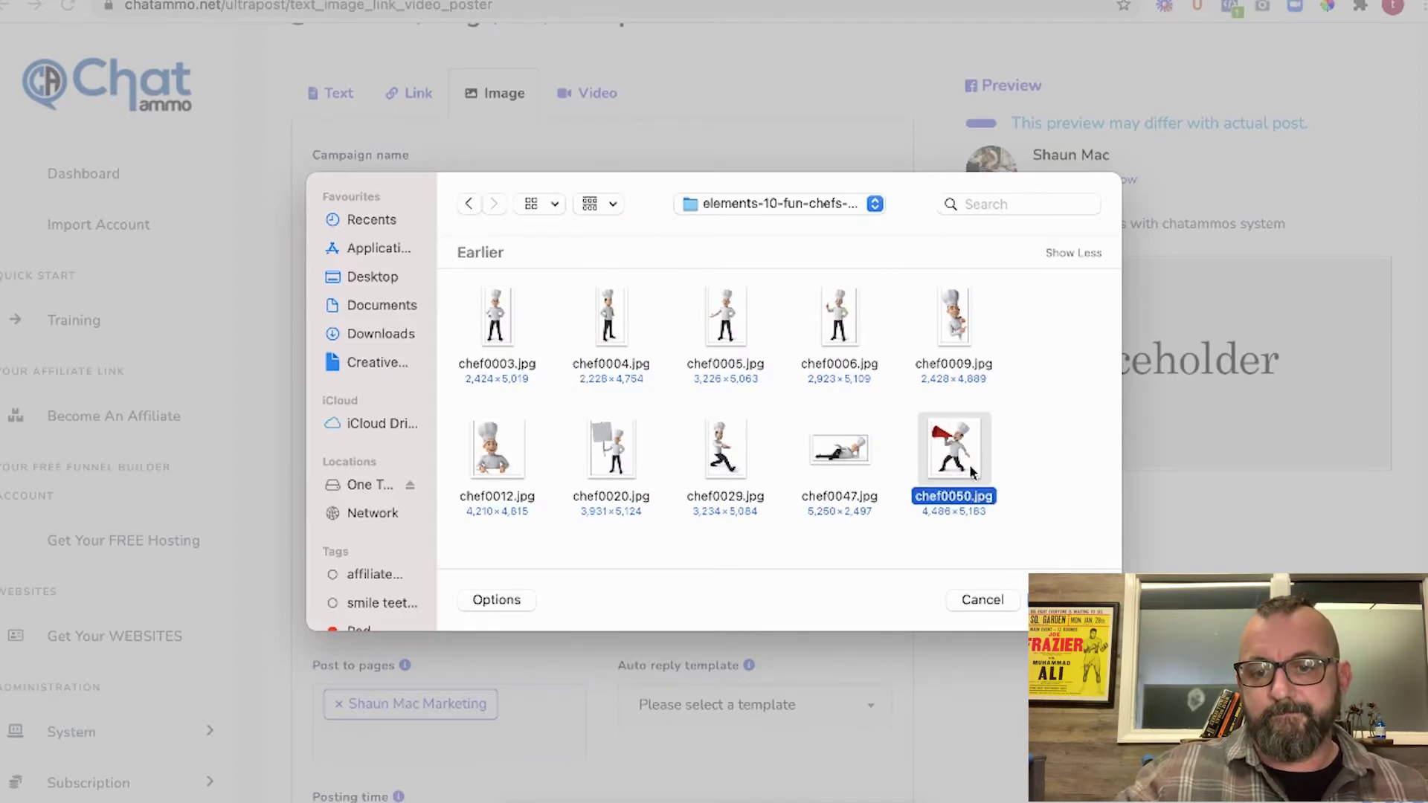
{"action": "left_click", "coordinate": [1063, 599]}
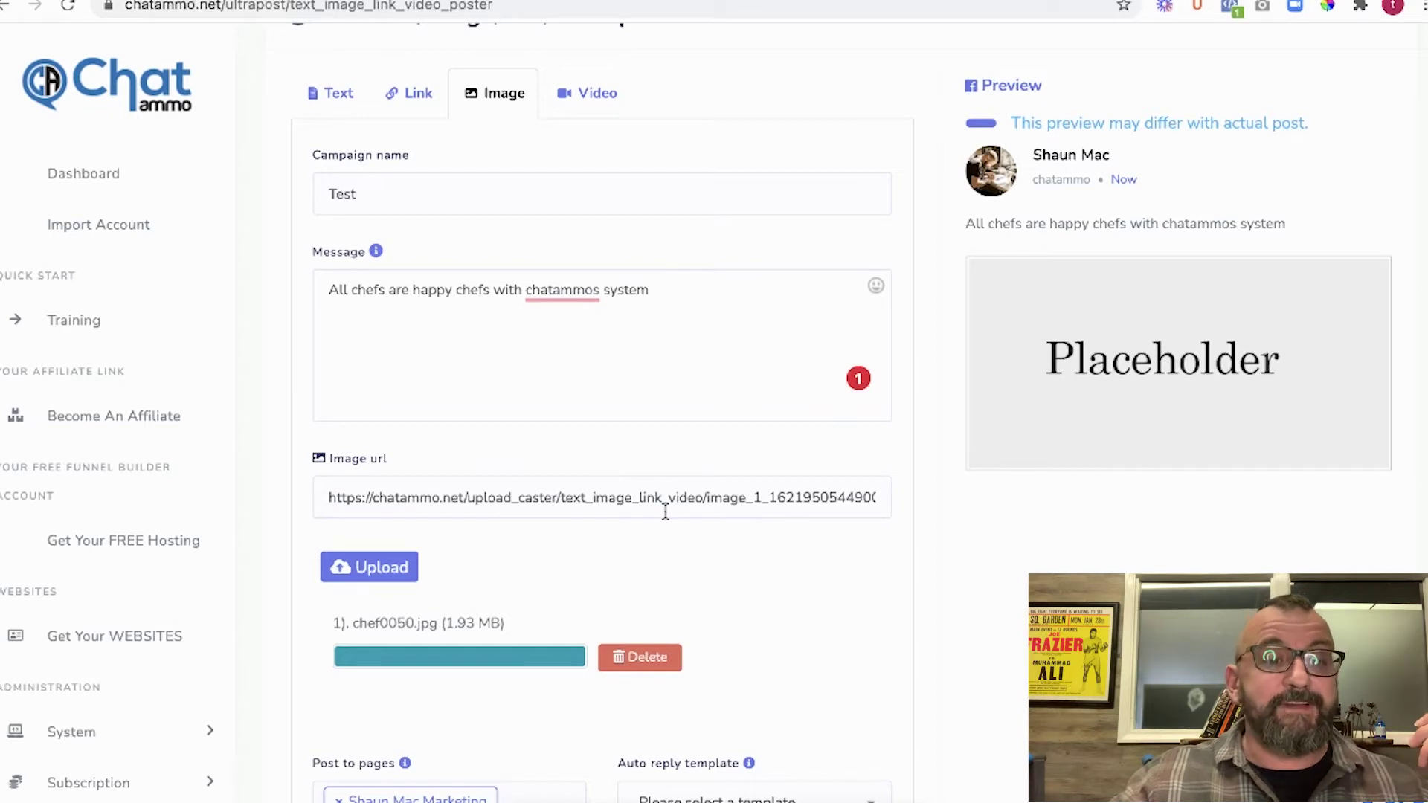
Step: Set the schedule time to 25 May 2021 at 16:00
{"action": "scroll", "coordinate": [665, 512], "scroll_direction": "down", "scroll_amount": 5}
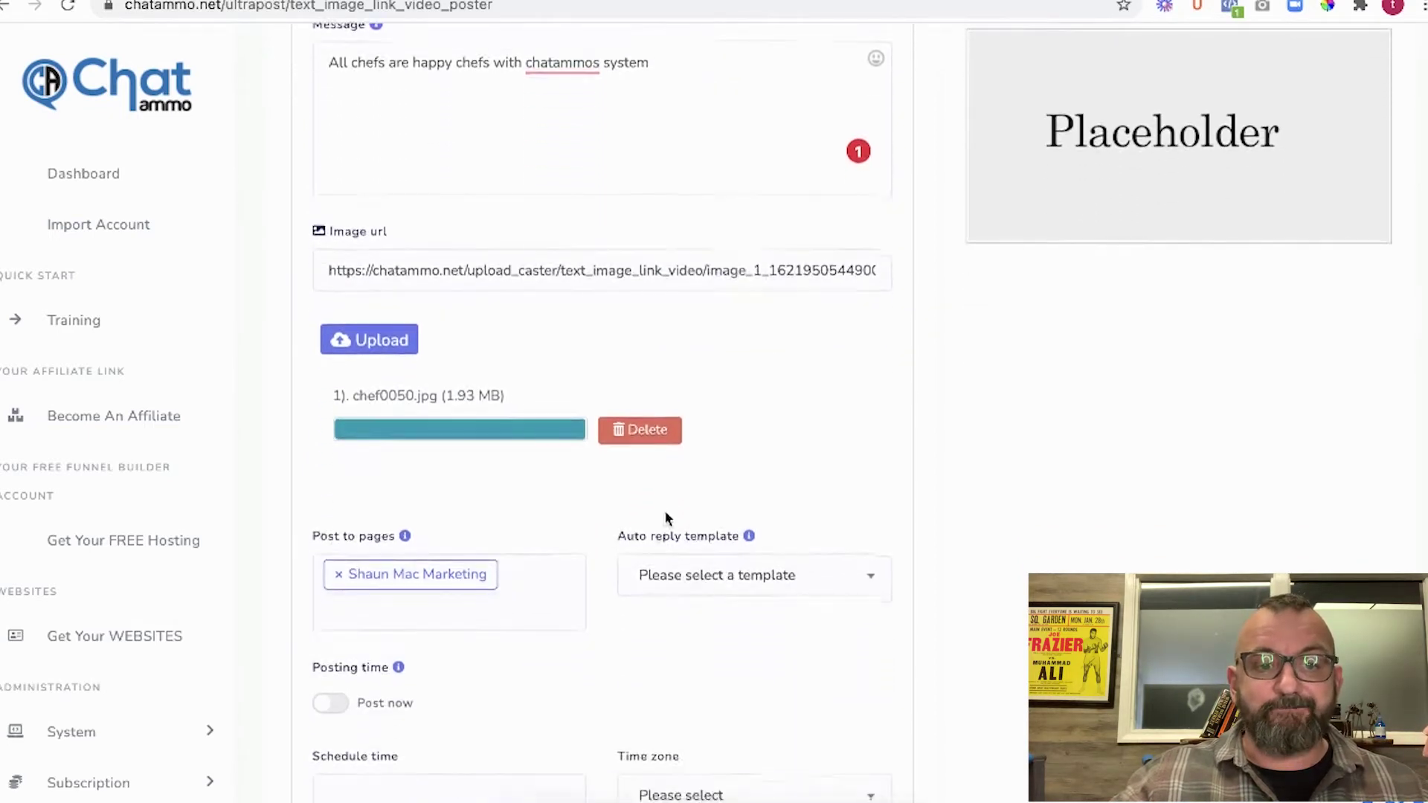
{"action": "scroll", "coordinate": [664, 519], "scroll_direction": "down", "scroll_amount": 1}
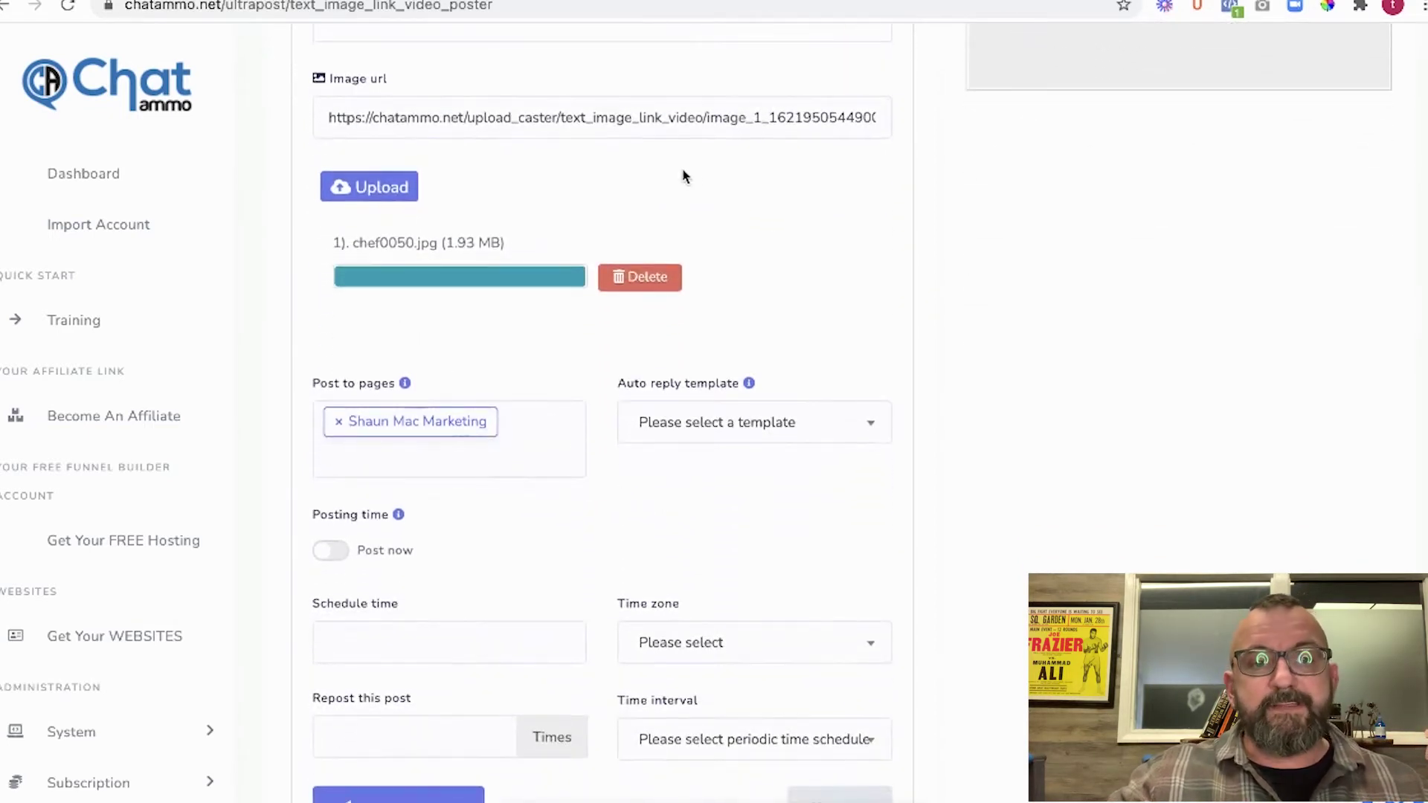
{"action": "scroll", "coordinate": [1097, 232], "scroll_direction": "up", "scroll_amount": 2}
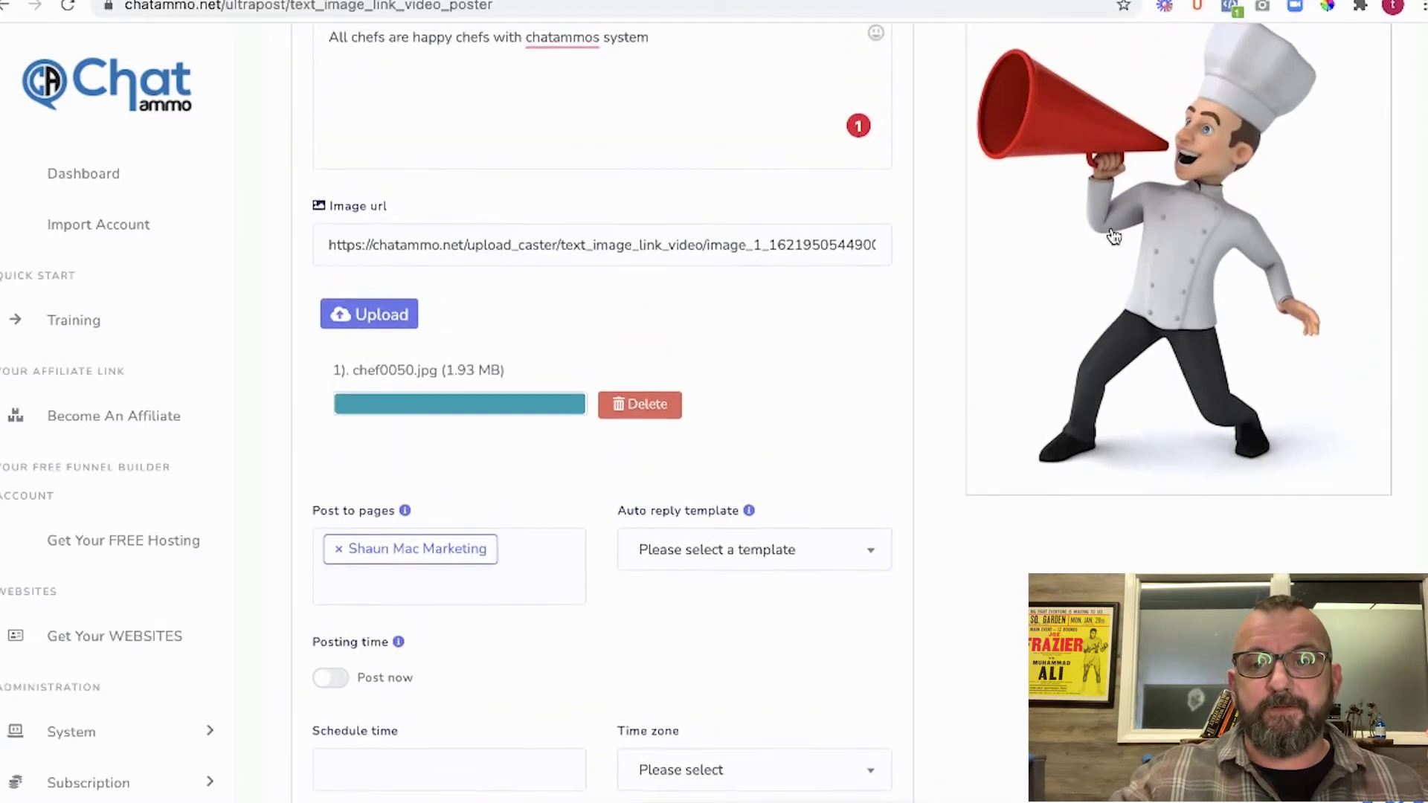
{"action": "scroll", "coordinate": [1114, 236], "scroll_direction": "down", "scroll_amount": 4}
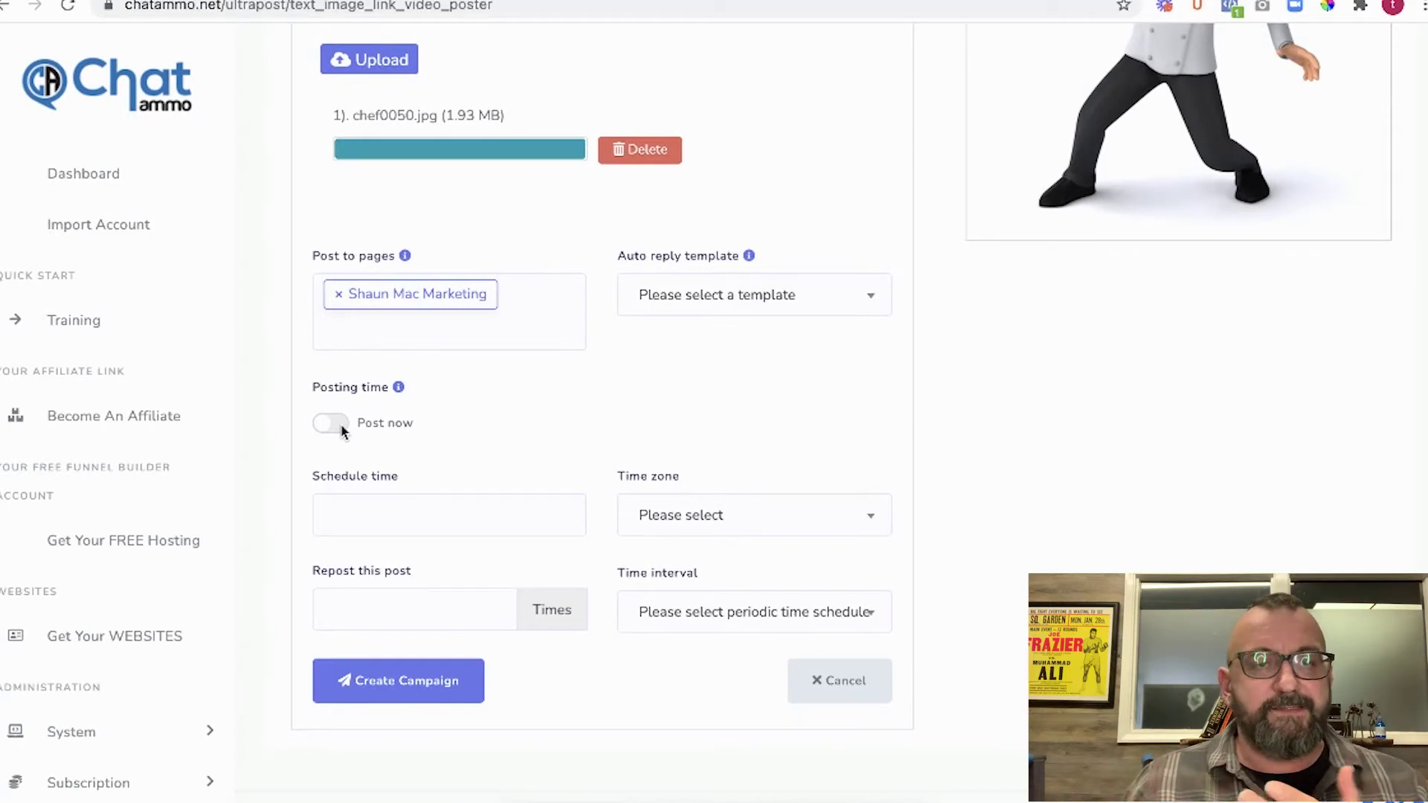
{"action": "left_click", "coordinate": [373, 524]}
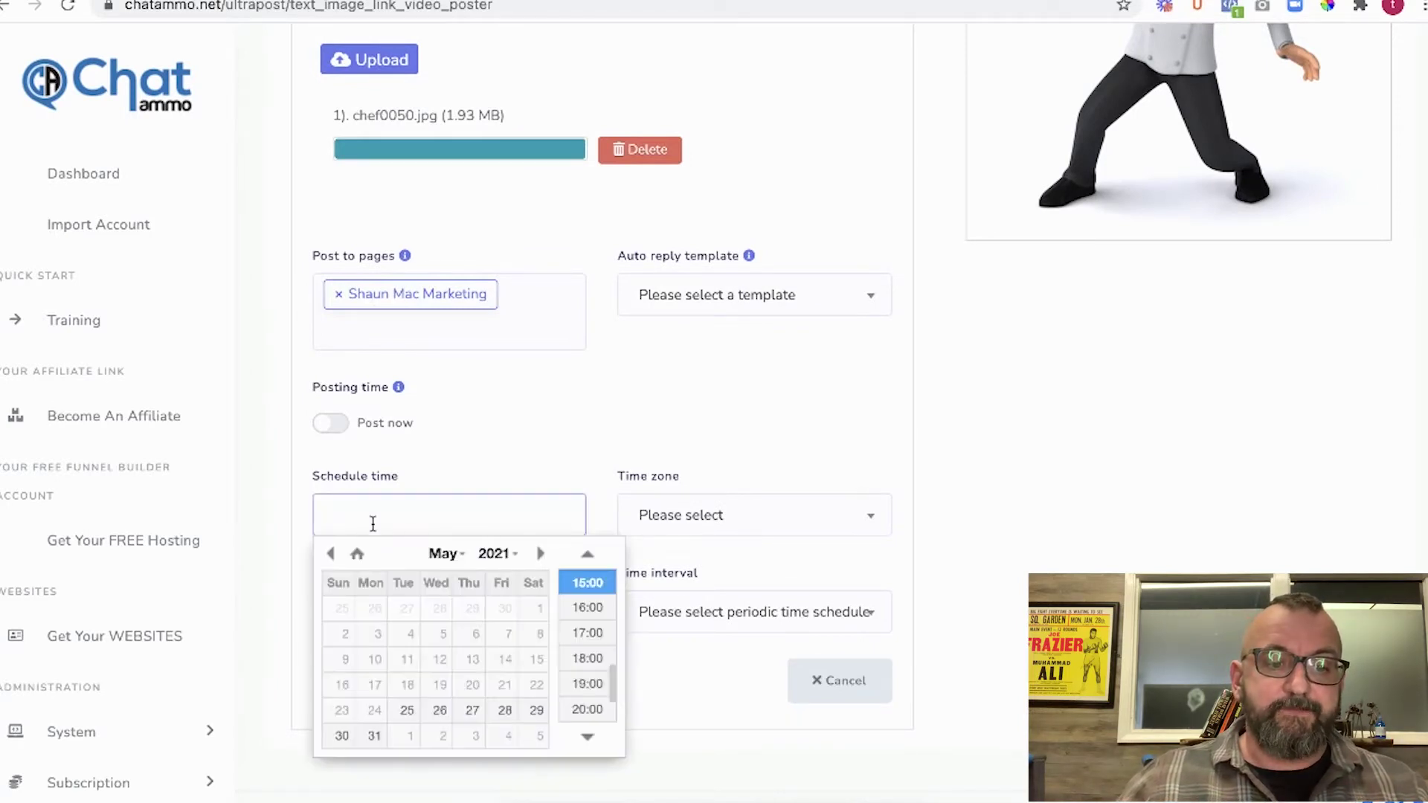
{"action": "left_click", "coordinate": [405, 712]}
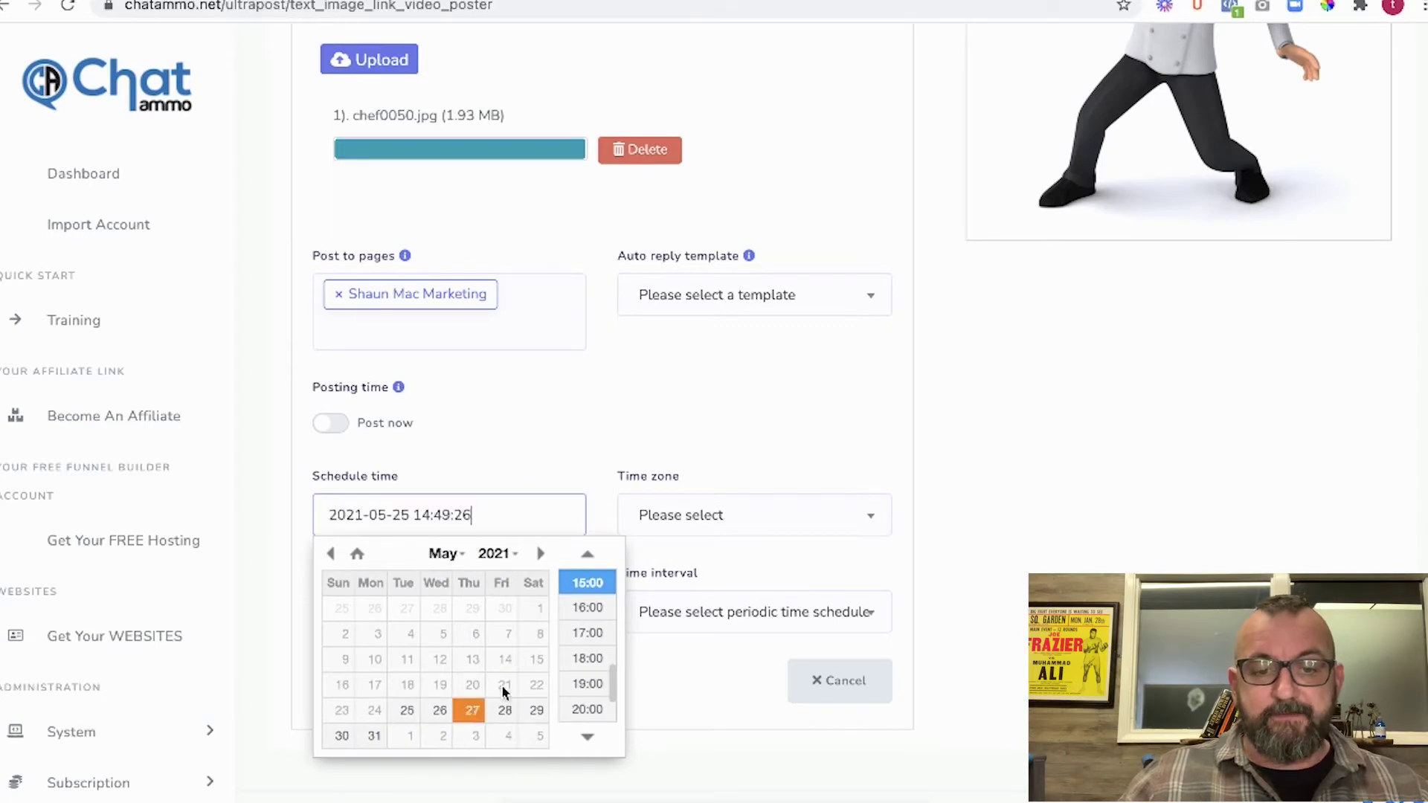
{"action": "left_click", "coordinate": [586, 608]}
Step: Choose (GMT+0:00) Europe/Jersey as the post's time zone
{"action": "left_click", "coordinate": [803, 525]}
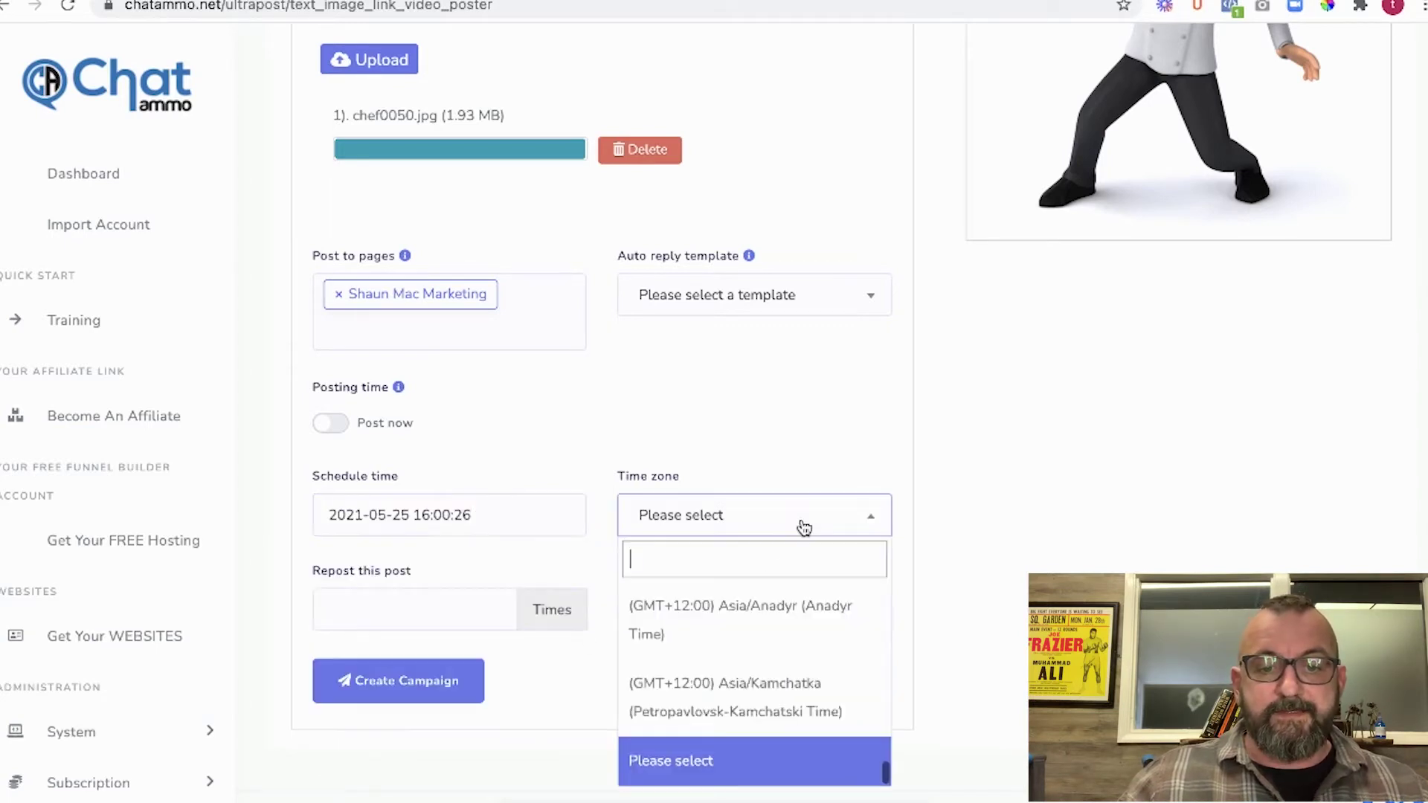
{"action": "scroll", "coordinate": [746, 661], "scroll_direction": "up", "scroll_amount": 5}
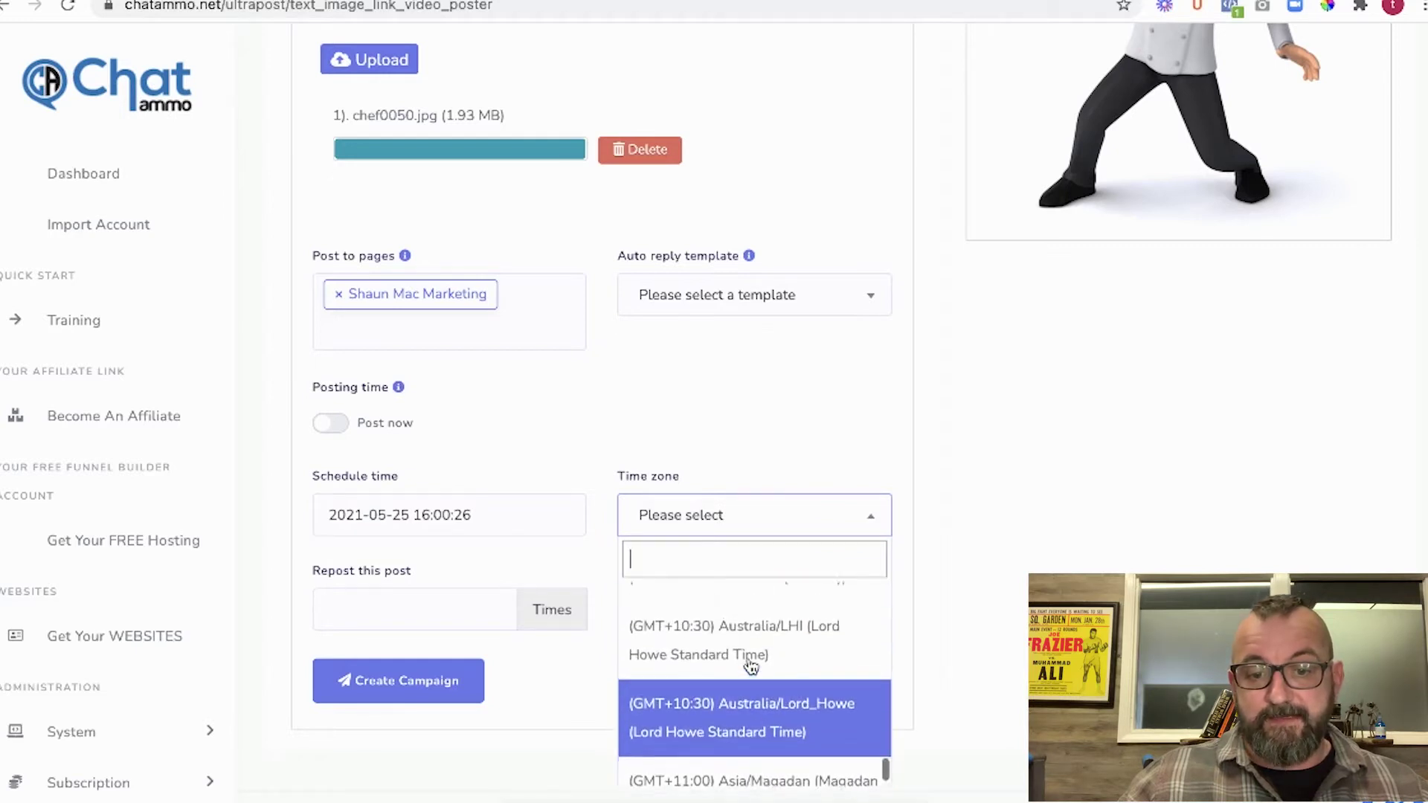
{"action": "scroll", "coordinate": [752, 667], "scroll_direction": "down", "scroll_amount": 3}
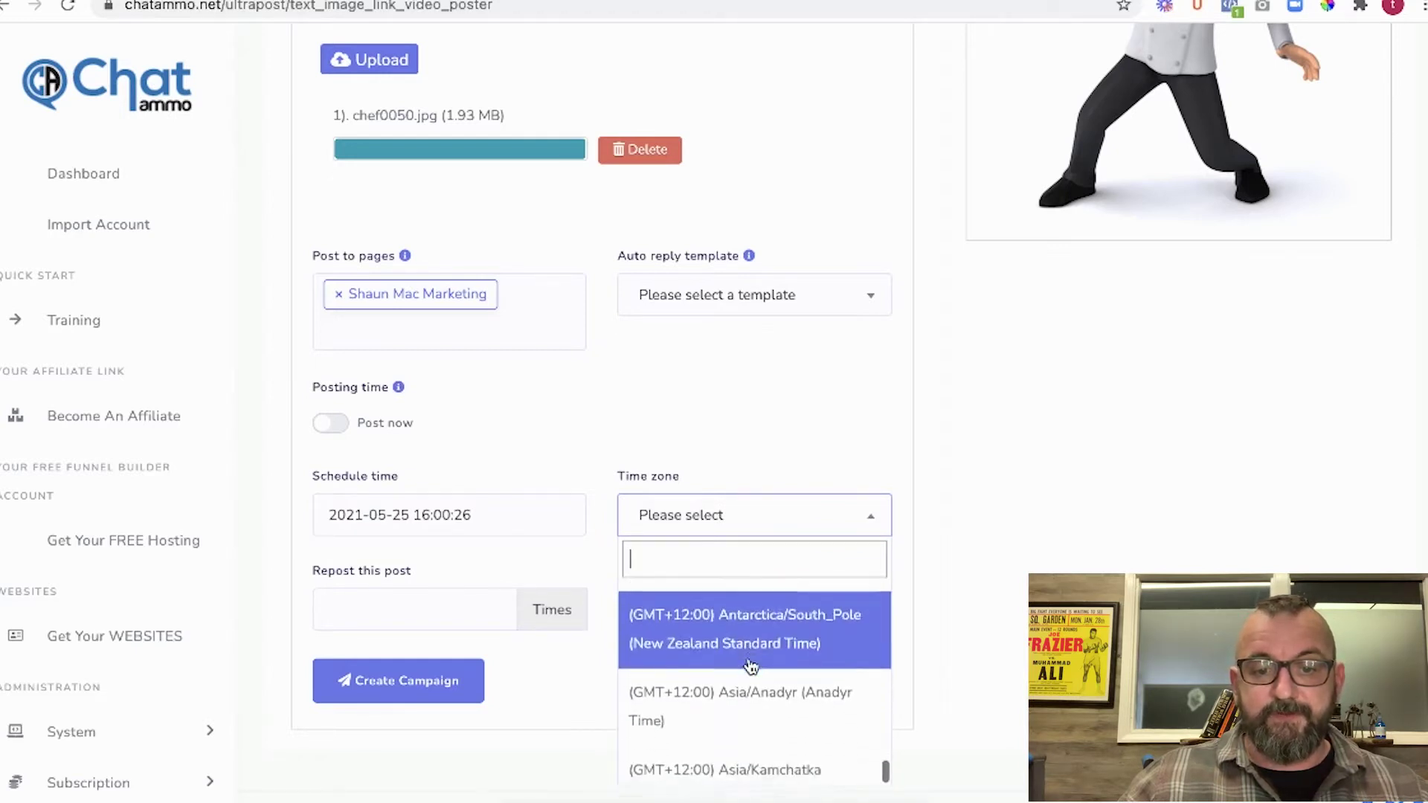
{"action": "scroll", "coordinate": [753, 667], "scroll_direction": "up", "scroll_amount": 5}
{"action": "scroll", "coordinate": [753, 667], "scroll_direction": "up", "scroll_amount": 6}
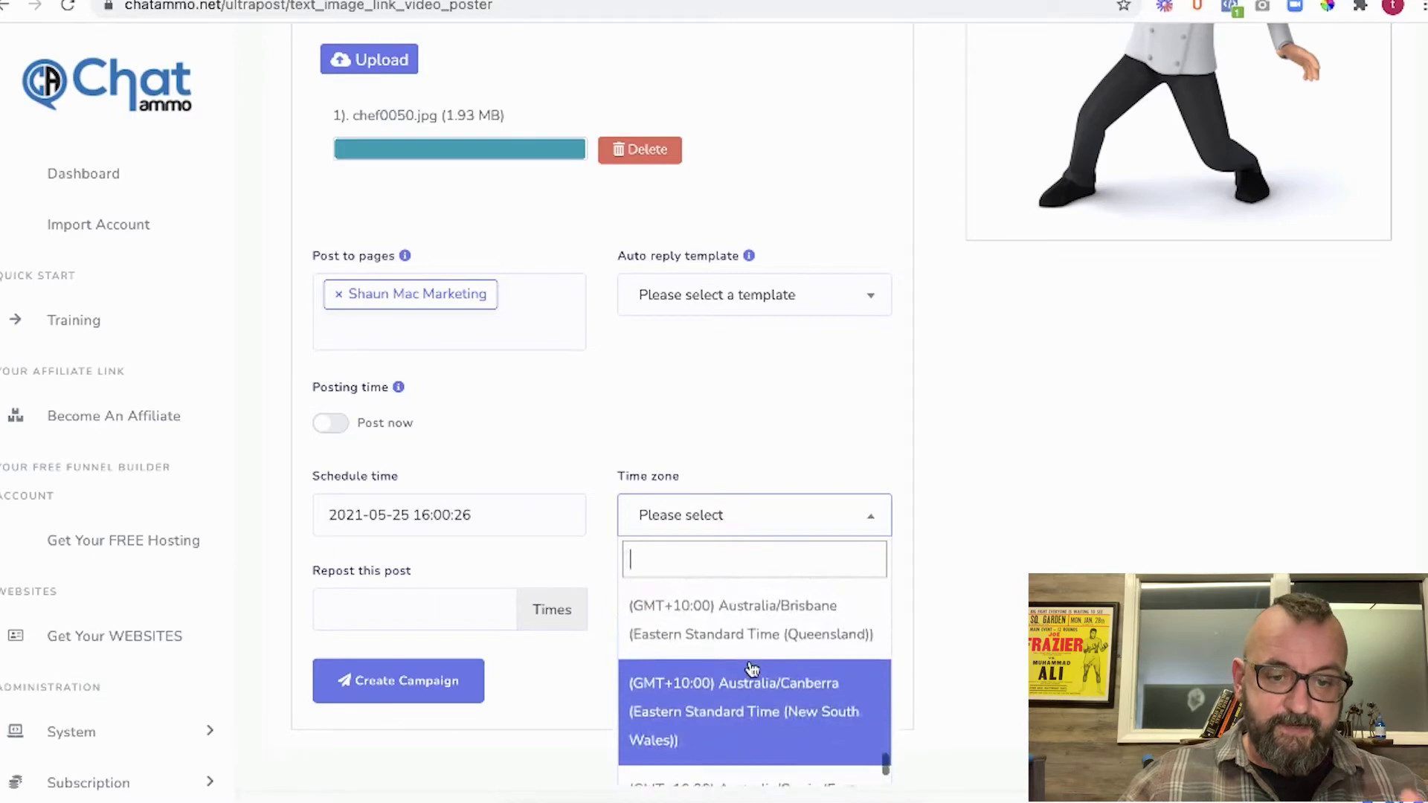
{"action": "scroll", "coordinate": [749, 678], "scroll_direction": "up", "scroll_amount": 6}
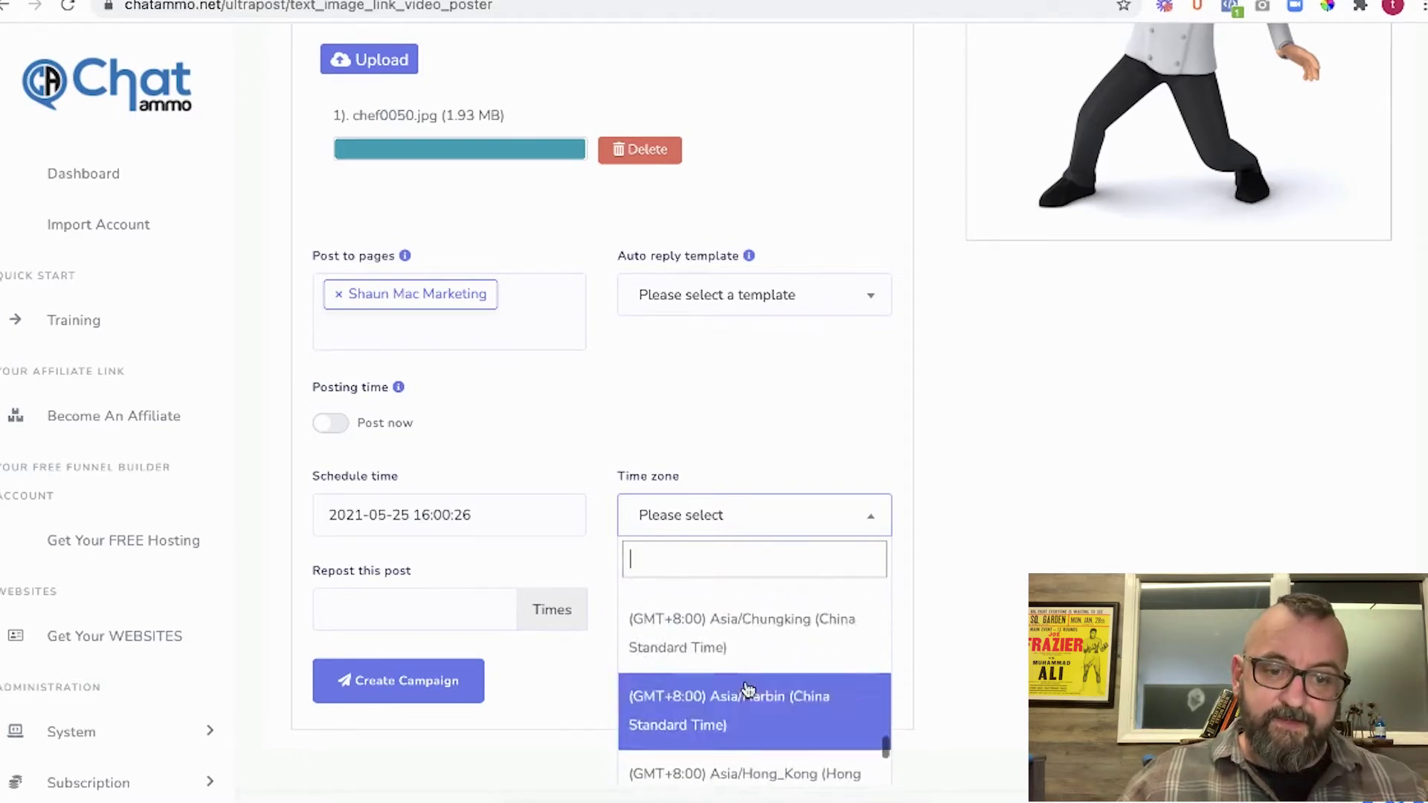
{"action": "scroll", "coordinate": [747, 692], "scroll_direction": "up", "scroll_amount": 10}
{"action": "scroll", "coordinate": [797, 615], "scroll_direction": "down", "scroll_amount": 3}
{"action": "scroll", "coordinate": [903, 537], "scroll_direction": "down", "scroll_amount": 4}
{"action": "scroll", "coordinate": [788, 510], "scroll_direction": "up", "scroll_amount": 3}
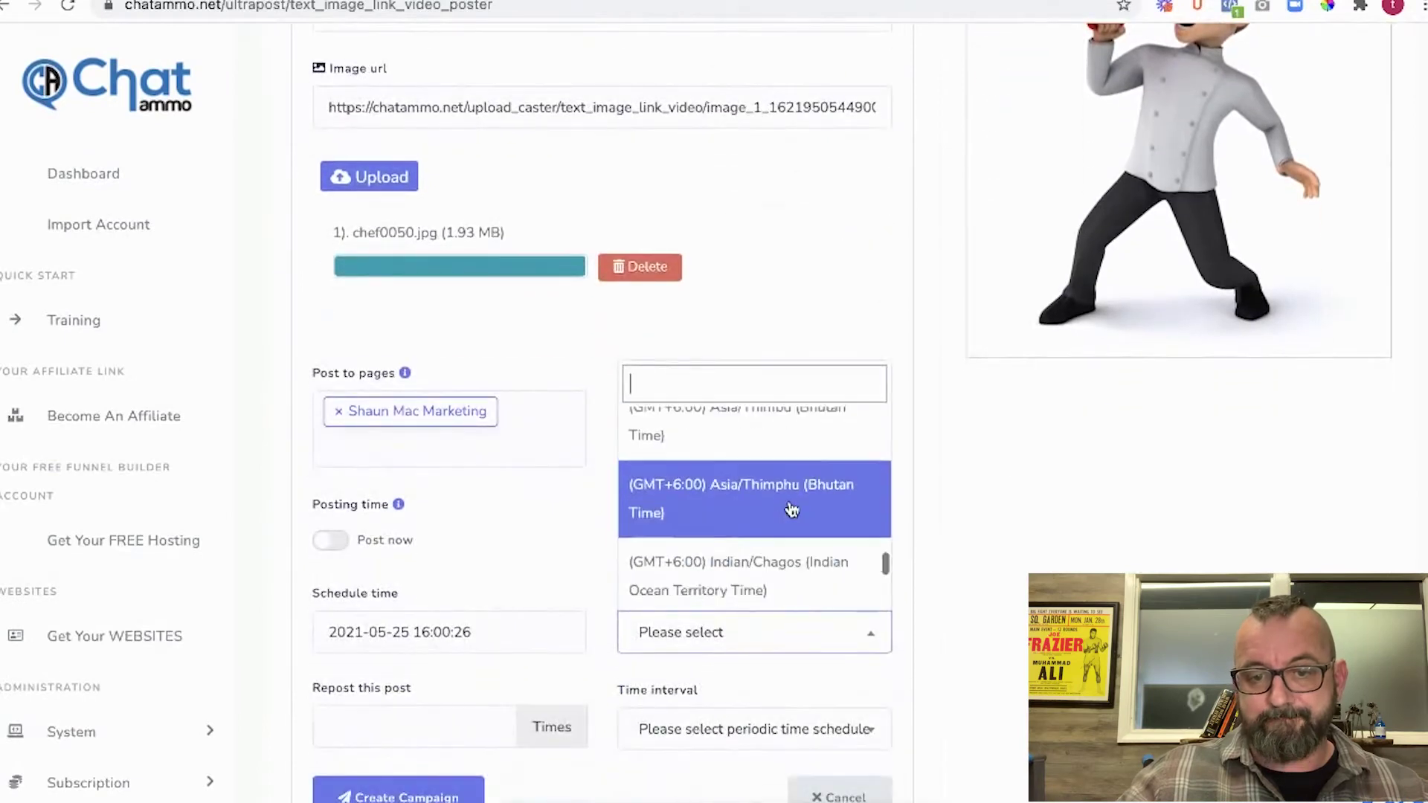
{"action": "scroll", "coordinate": [771, 506], "scroll_direction": "up", "scroll_amount": 6}
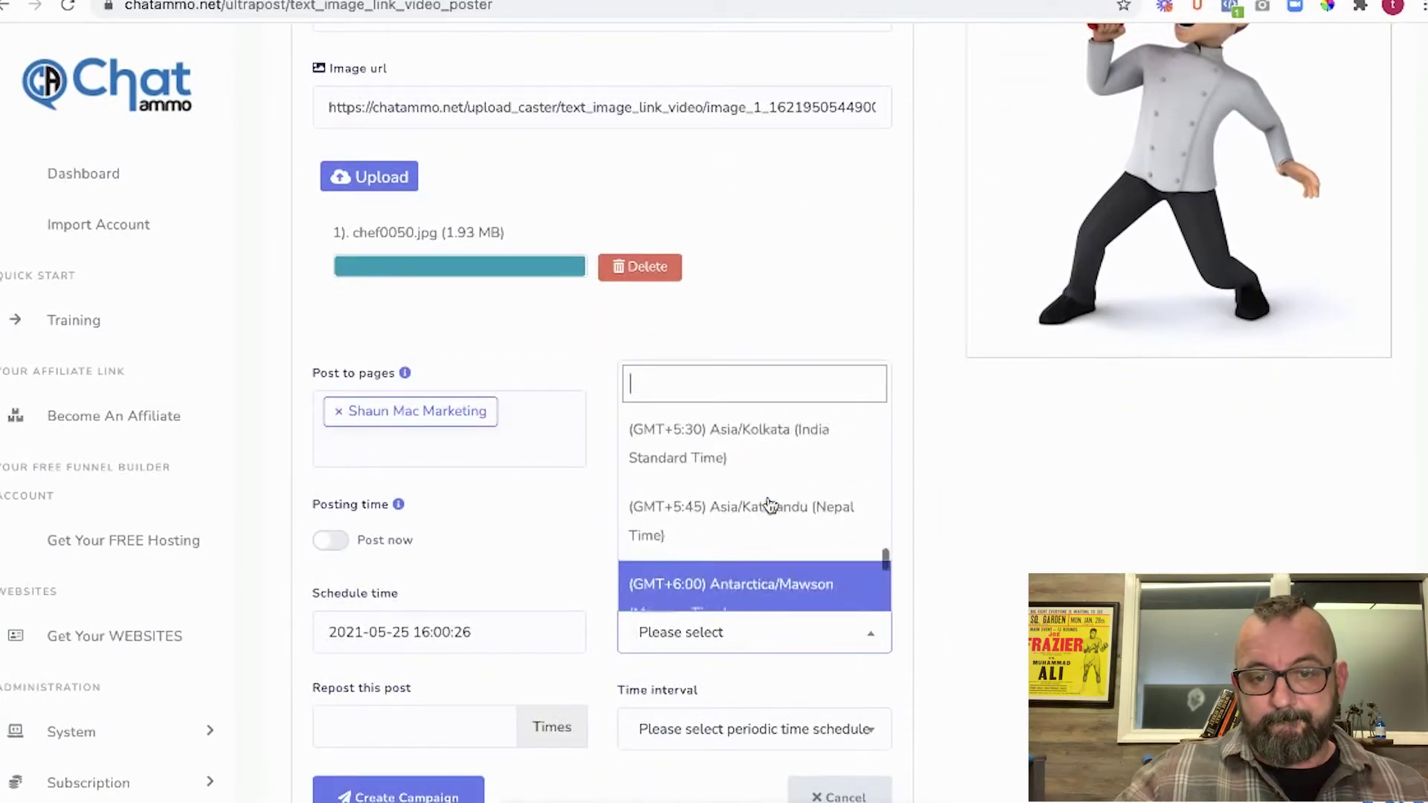
{"action": "scroll", "coordinate": [771, 506], "scroll_direction": "up", "scroll_amount": 6}
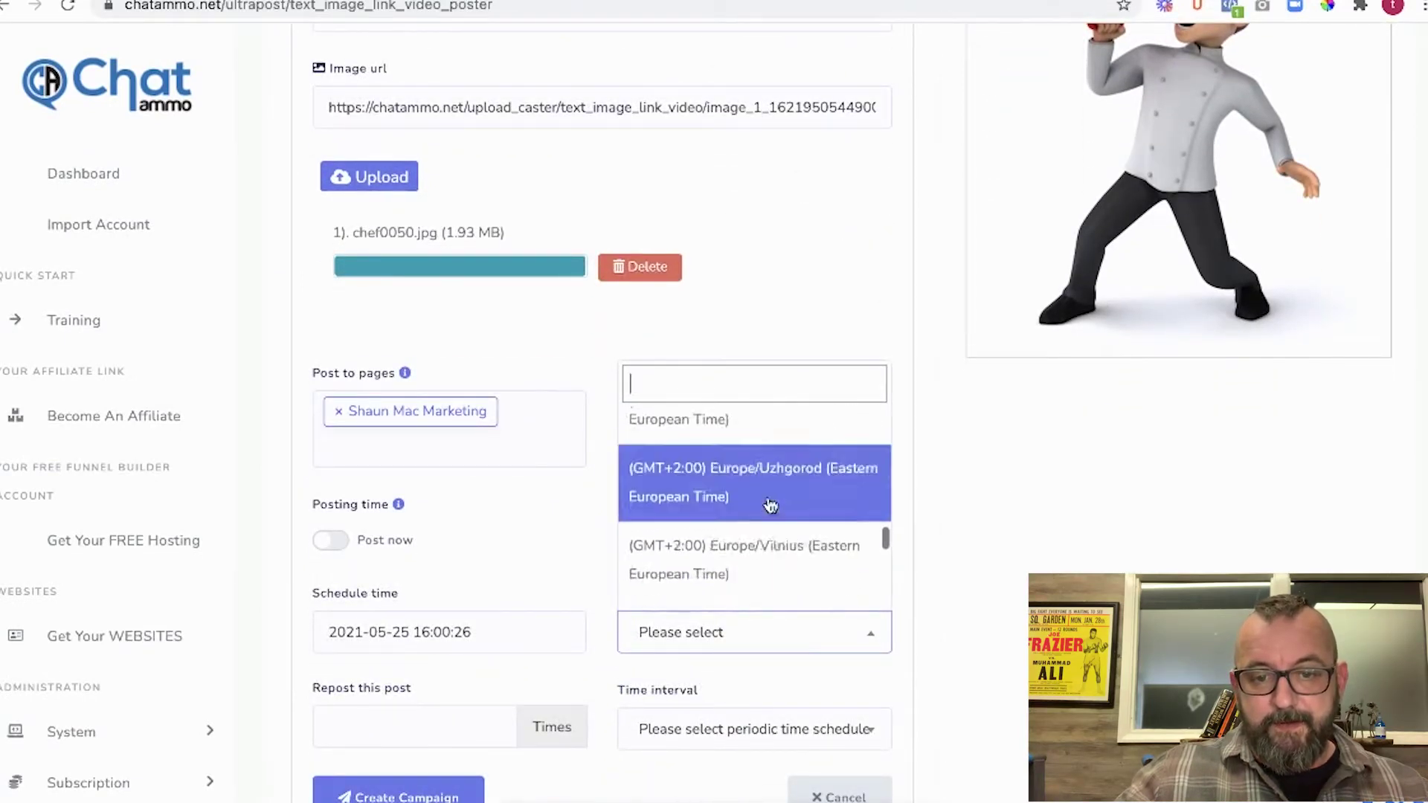
{"action": "scroll", "coordinate": [770, 505], "scroll_direction": "up", "scroll_amount": 6}
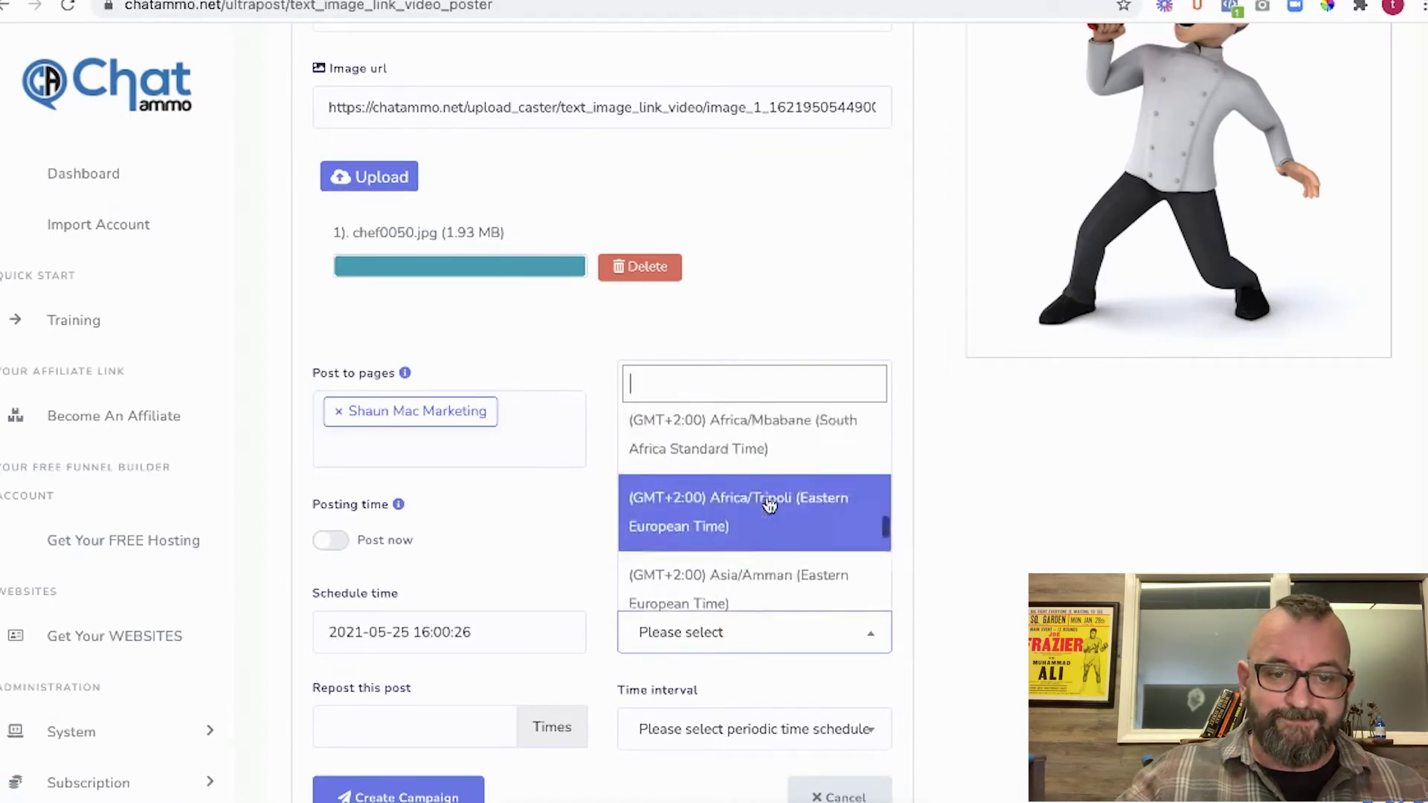
{"action": "scroll", "coordinate": [739, 496], "scroll_direction": "up", "scroll_amount": 6}
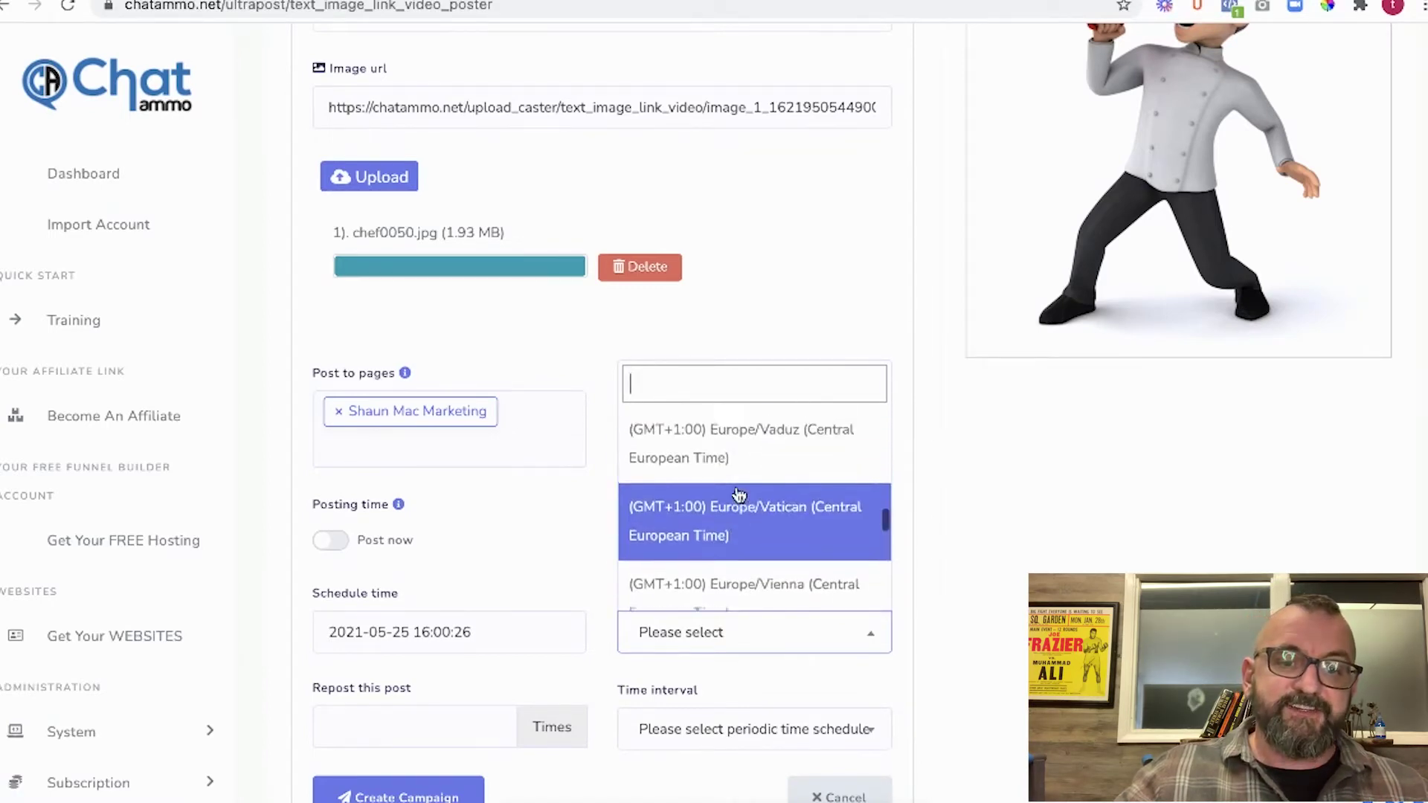
{"action": "scroll", "coordinate": [738, 495], "scroll_direction": "up", "scroll_amount": 5}
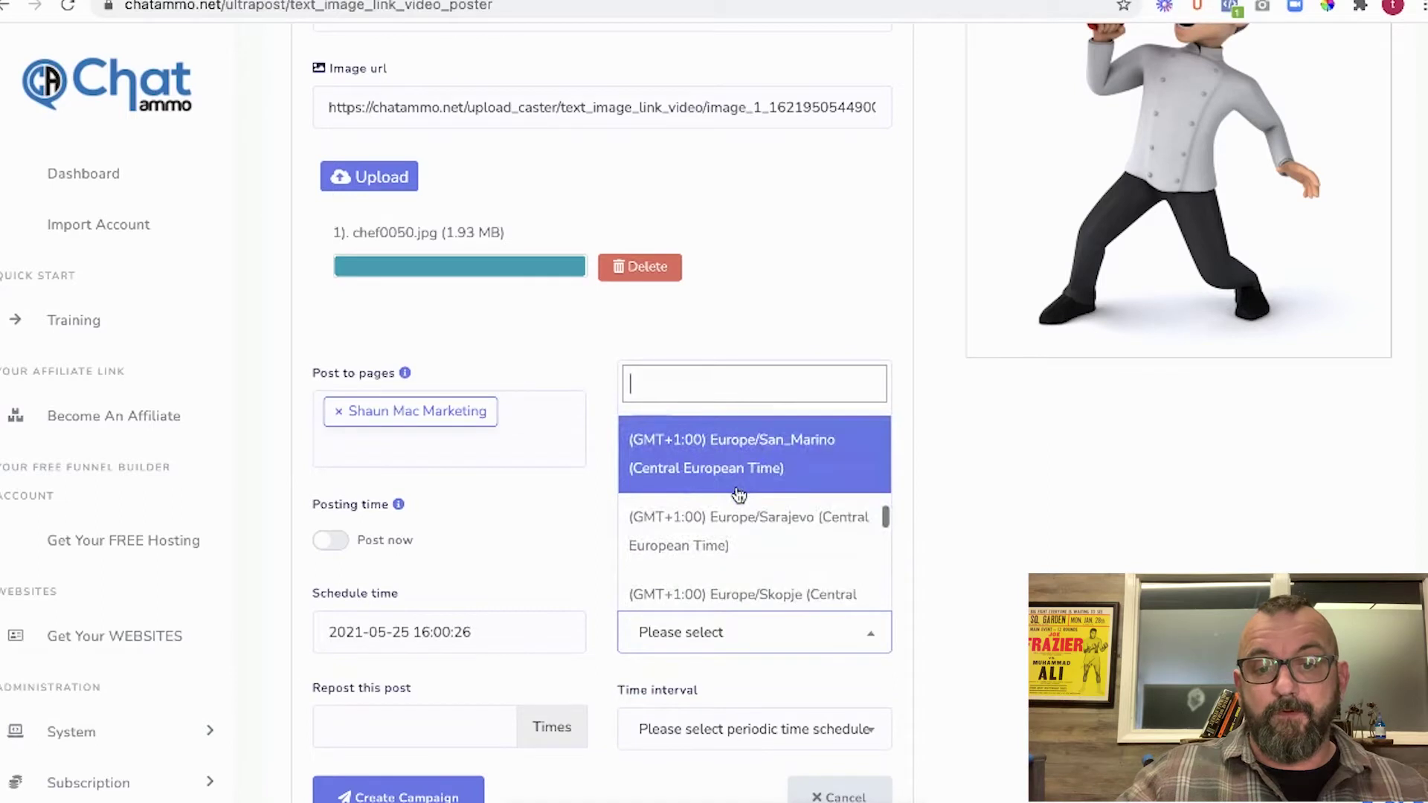
{"action": "scroll", "coordinate": [738, 495], "scroll_direction": "up", "scroll_amount": 5}
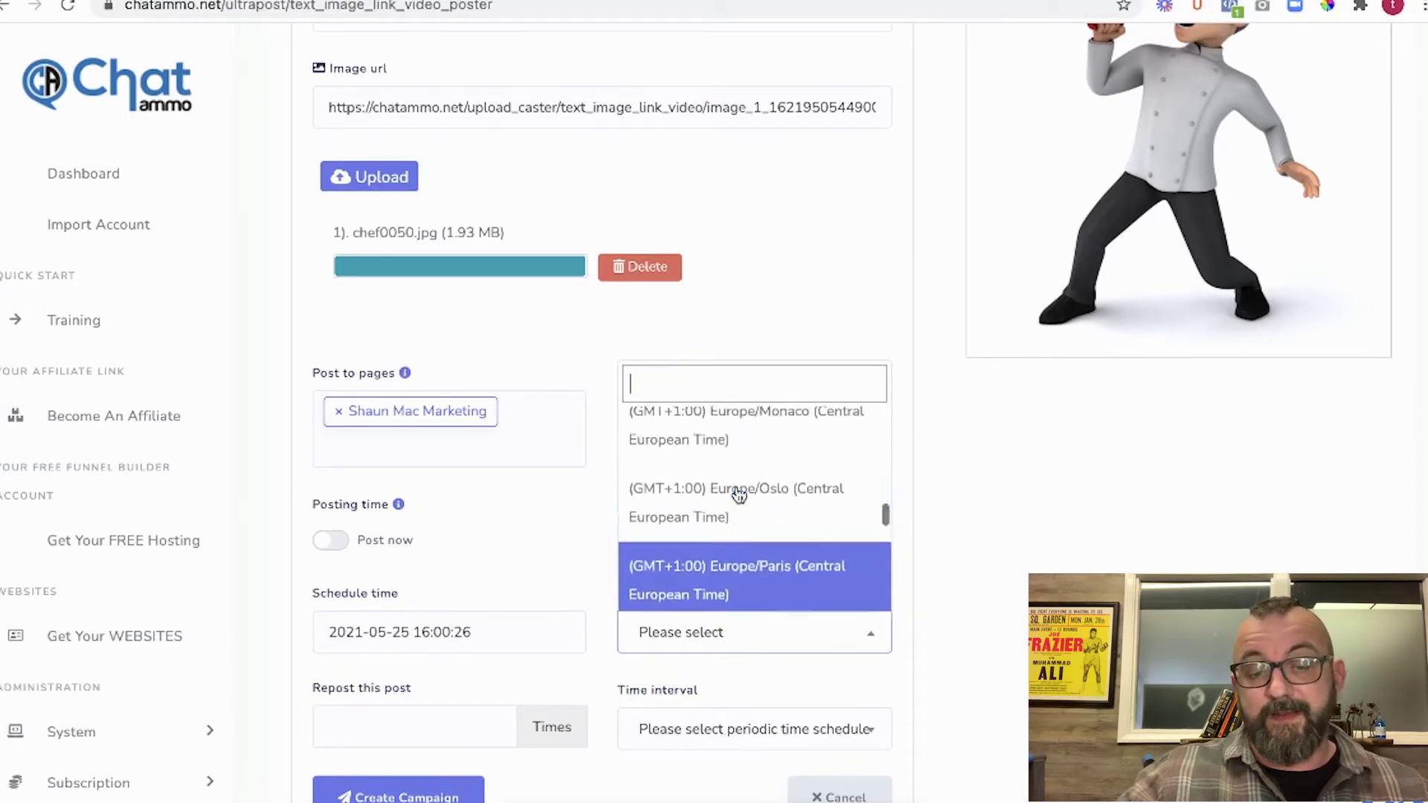
{"action": "scroll", "coordinate": [738, 495], "scroll_direction": "up", "scroll_amount": 5}
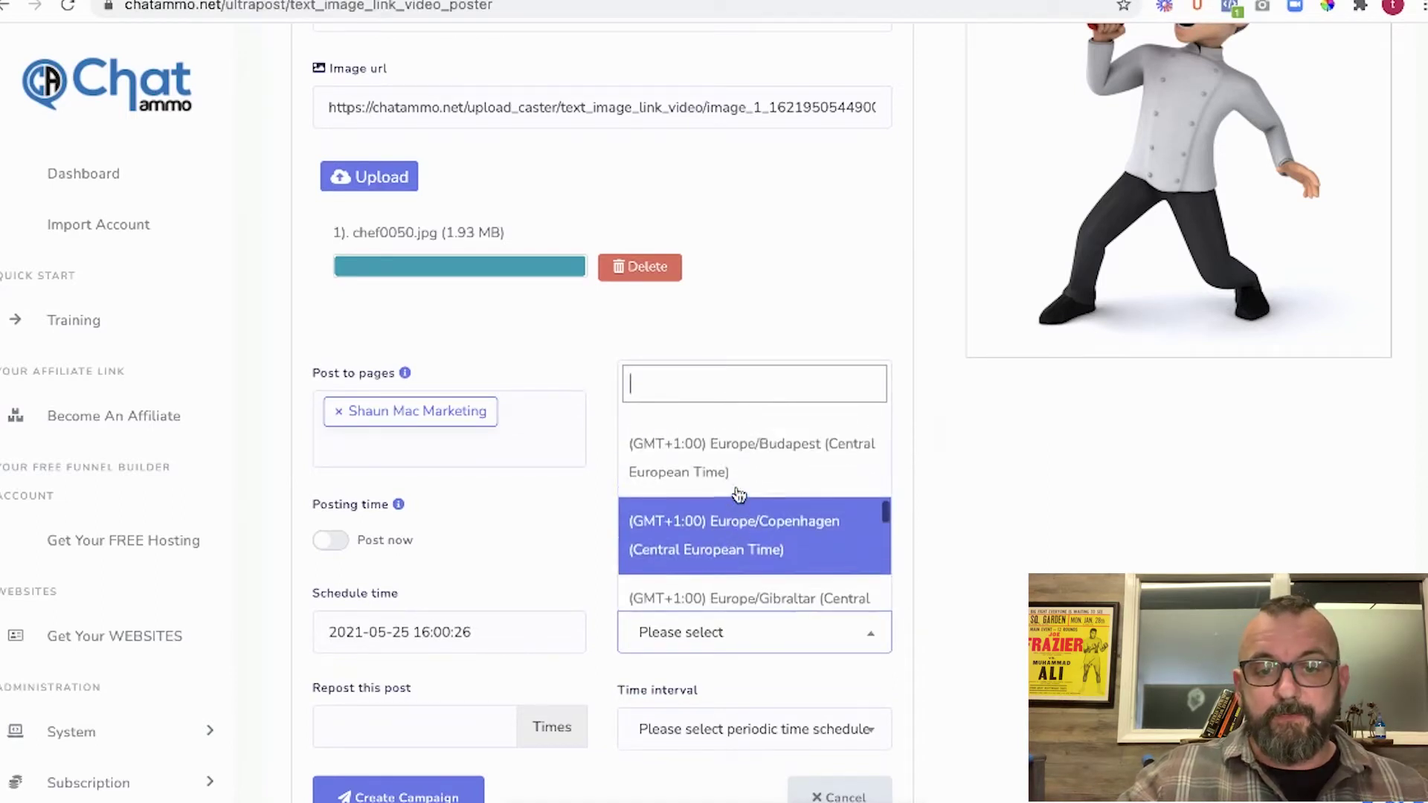
{"action": "scroll", "coordinate": [738, 495], "scroll_direction": "up", "scroll_amount": 4}
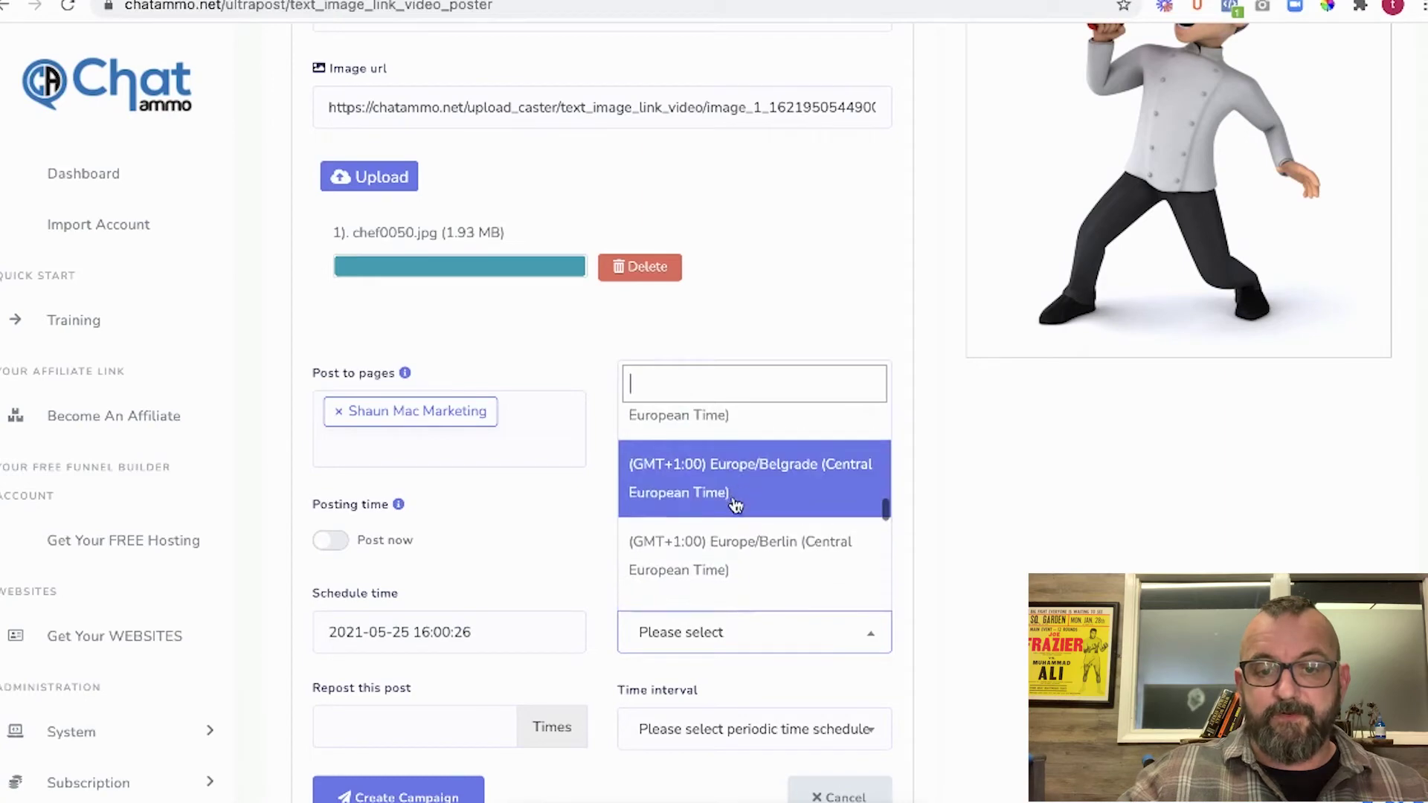
{"action": "scroll", "coordinate": [735, 506], "scroll_direction": "up", "scroll_amount": 5}
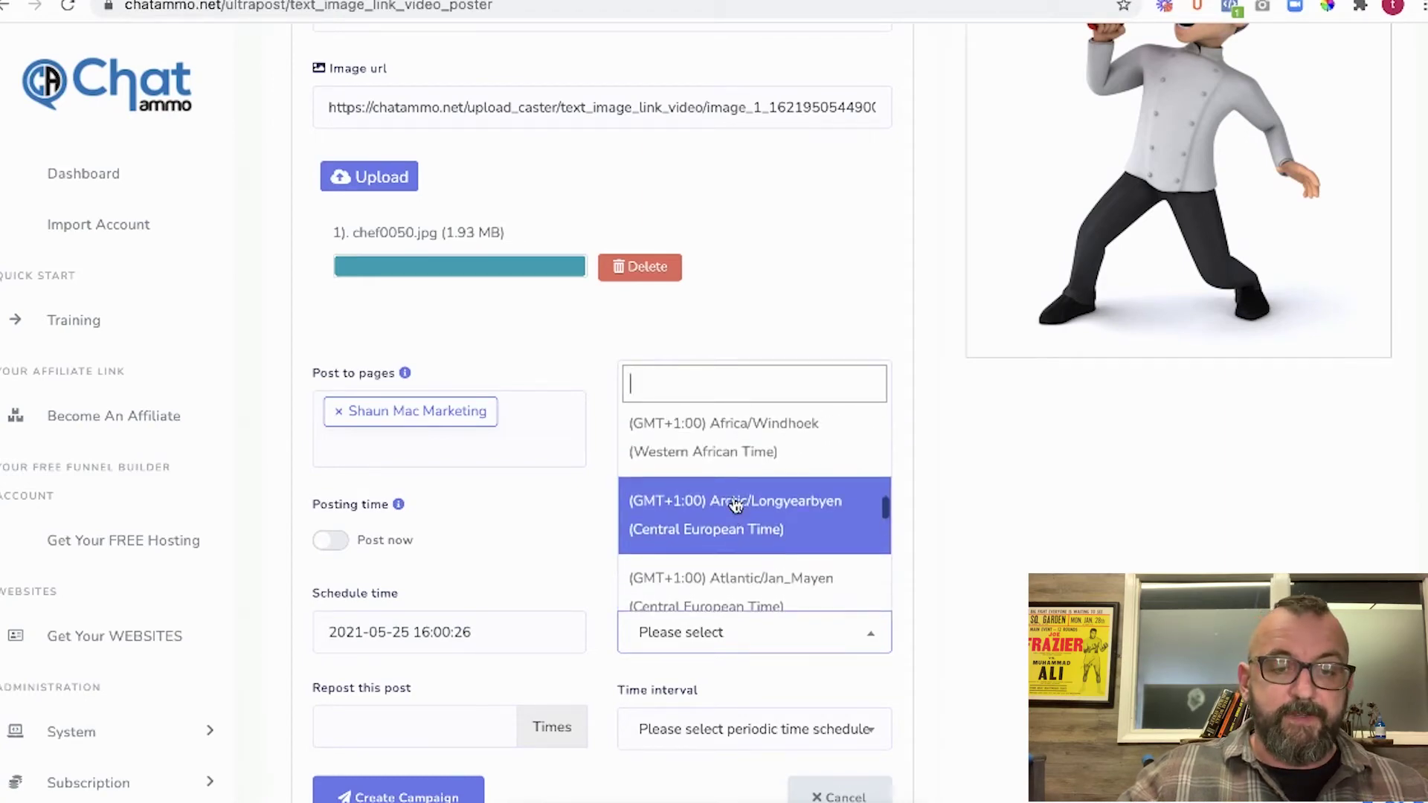
{"action": "scroll", "coordinate": [735, 506], "scroll_direction": "up", "scroll_amount": 5}
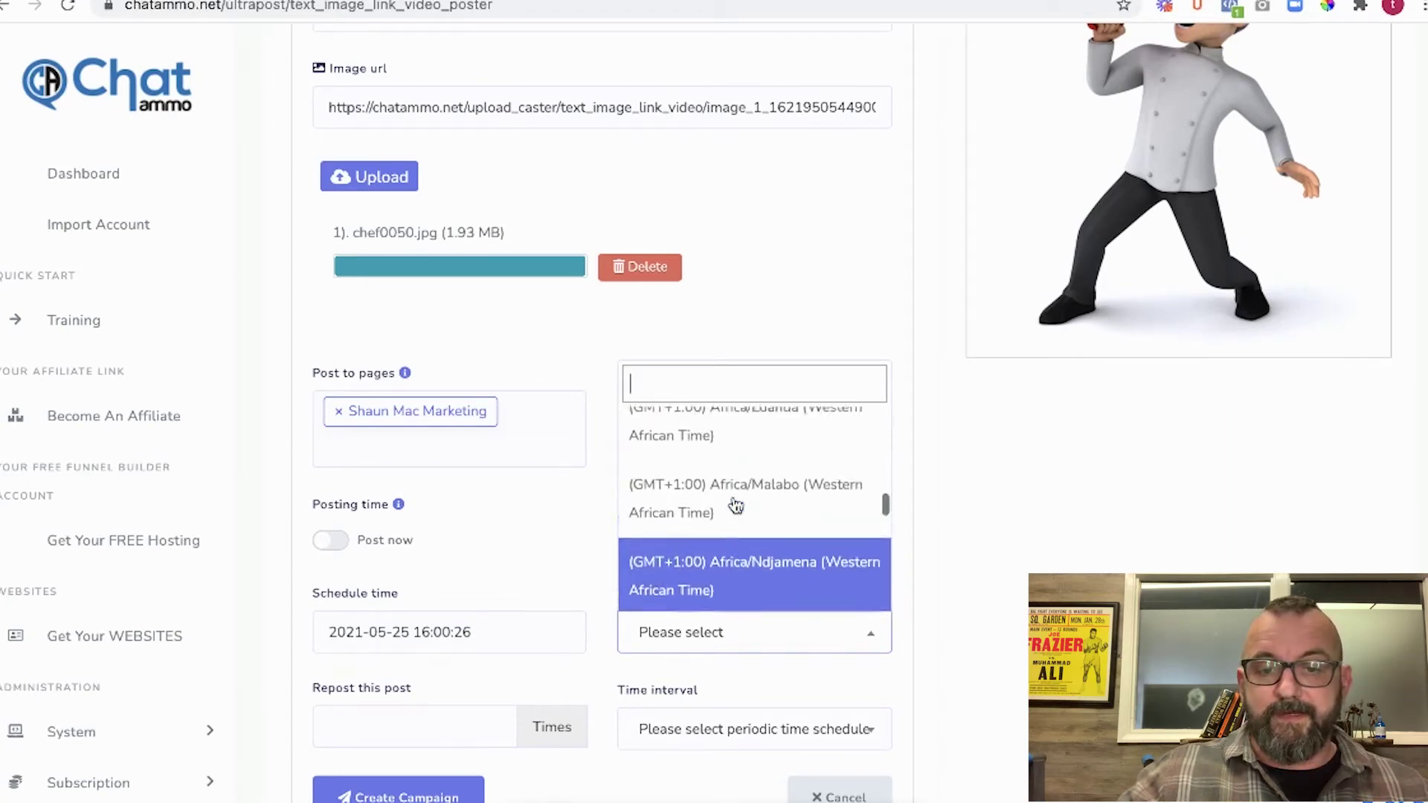
{"action": "scroll", "coordinate": [735, 506], "scroll_direction": "up", "scroll_amount": 5}
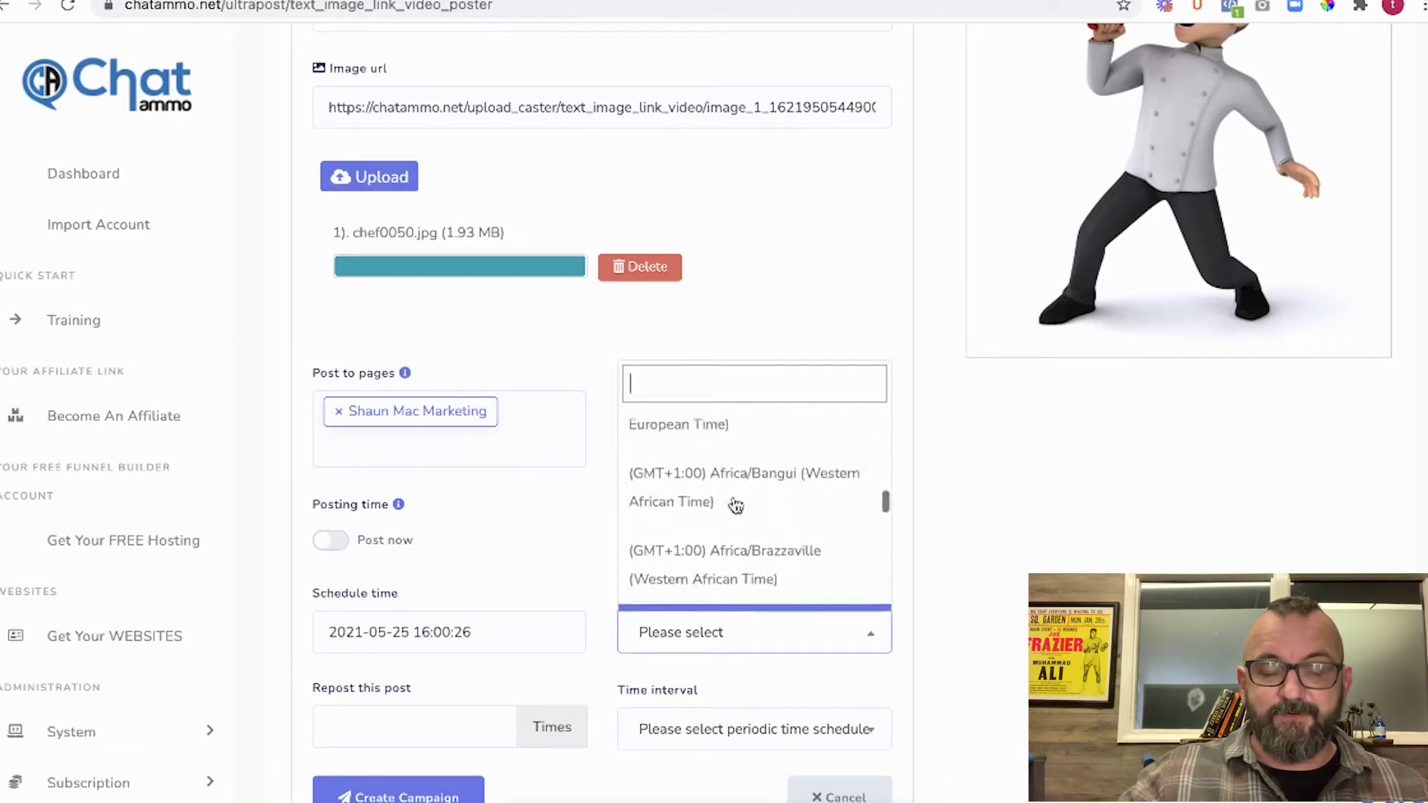
{"action": "left_click", "coordinate": [730, 540]}
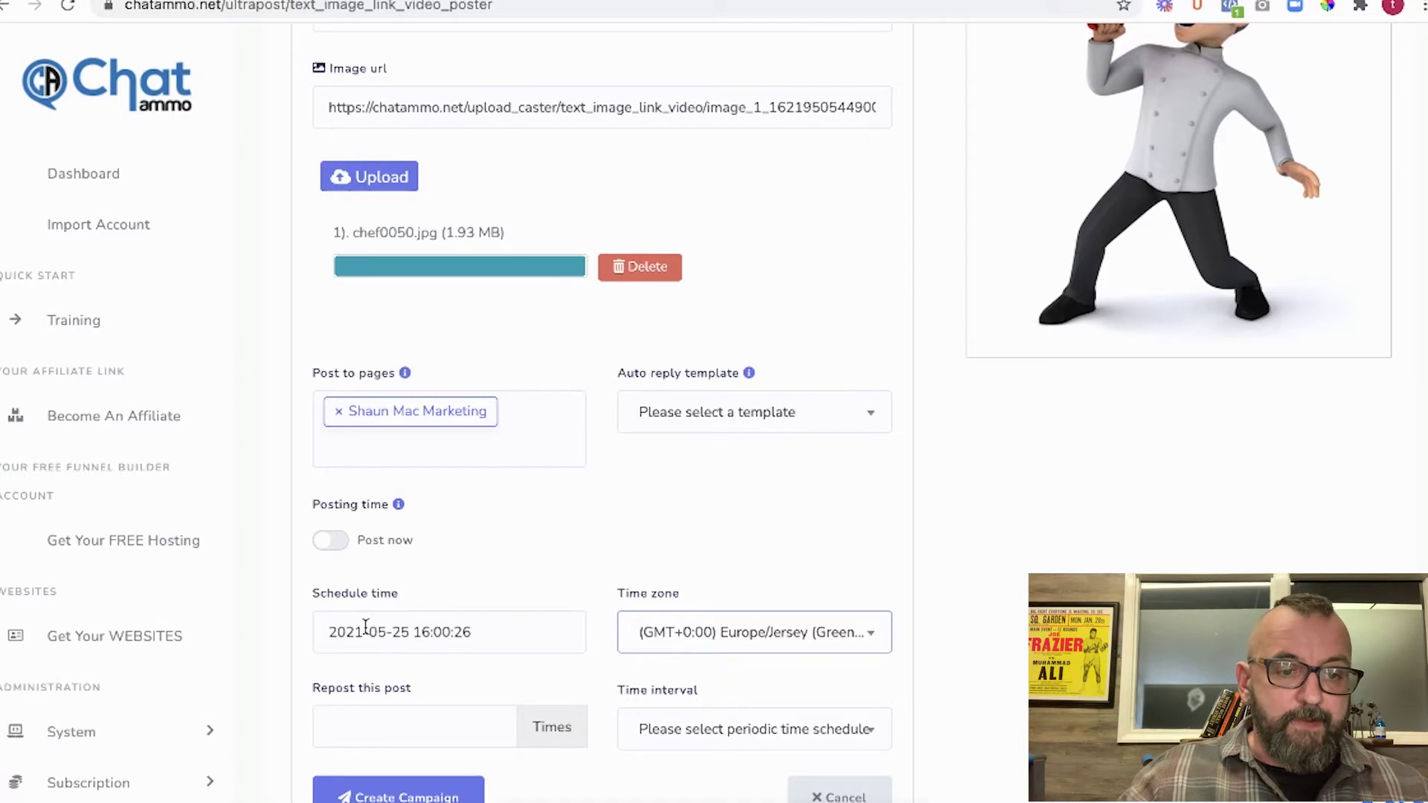
Step: Set the repost count and a repeat interval of every 6 months
{"action": "scroll", "coordinate": [576, 662], "scroll_direction": "down", "scroll_amount": 3}
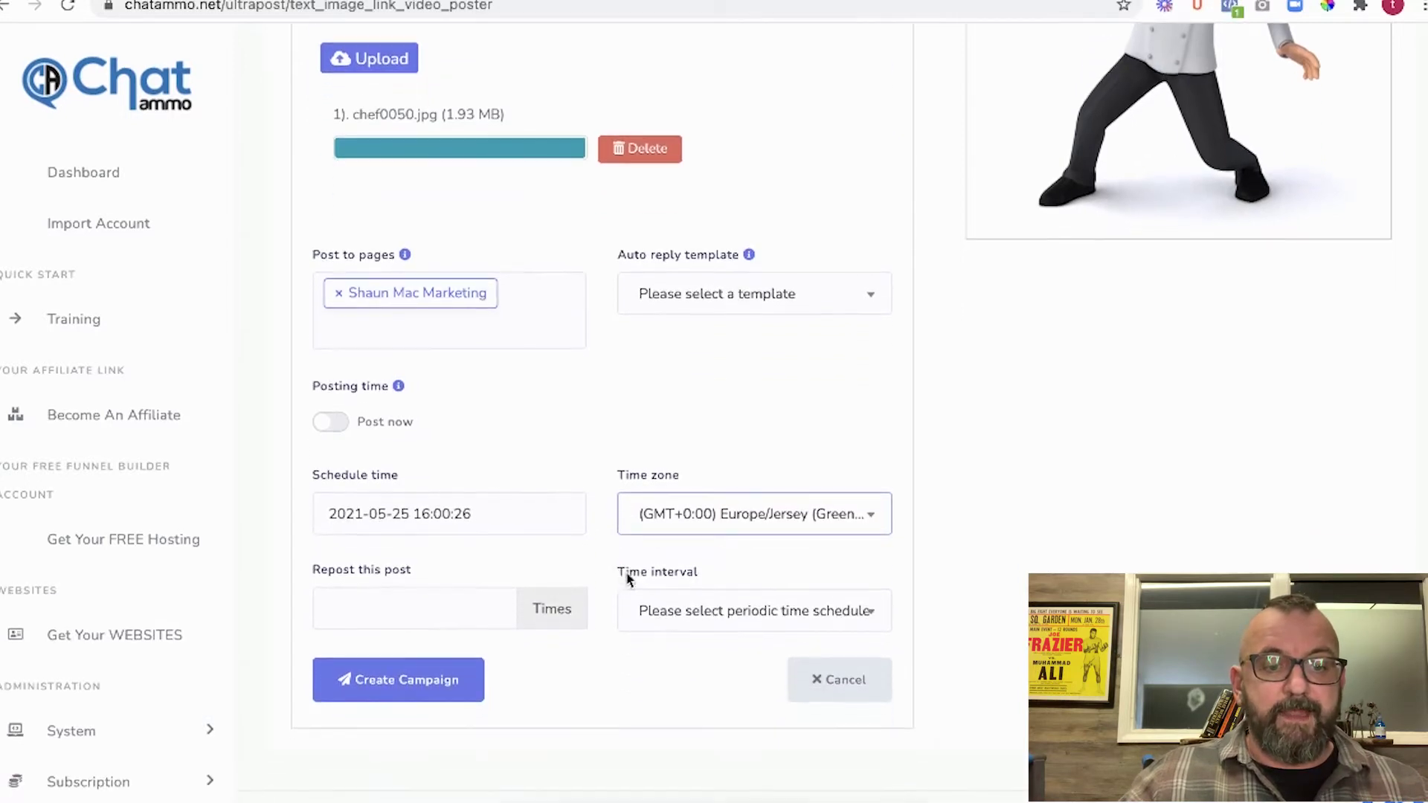
{"action": "left_click", "coordinate": [494, 607]}
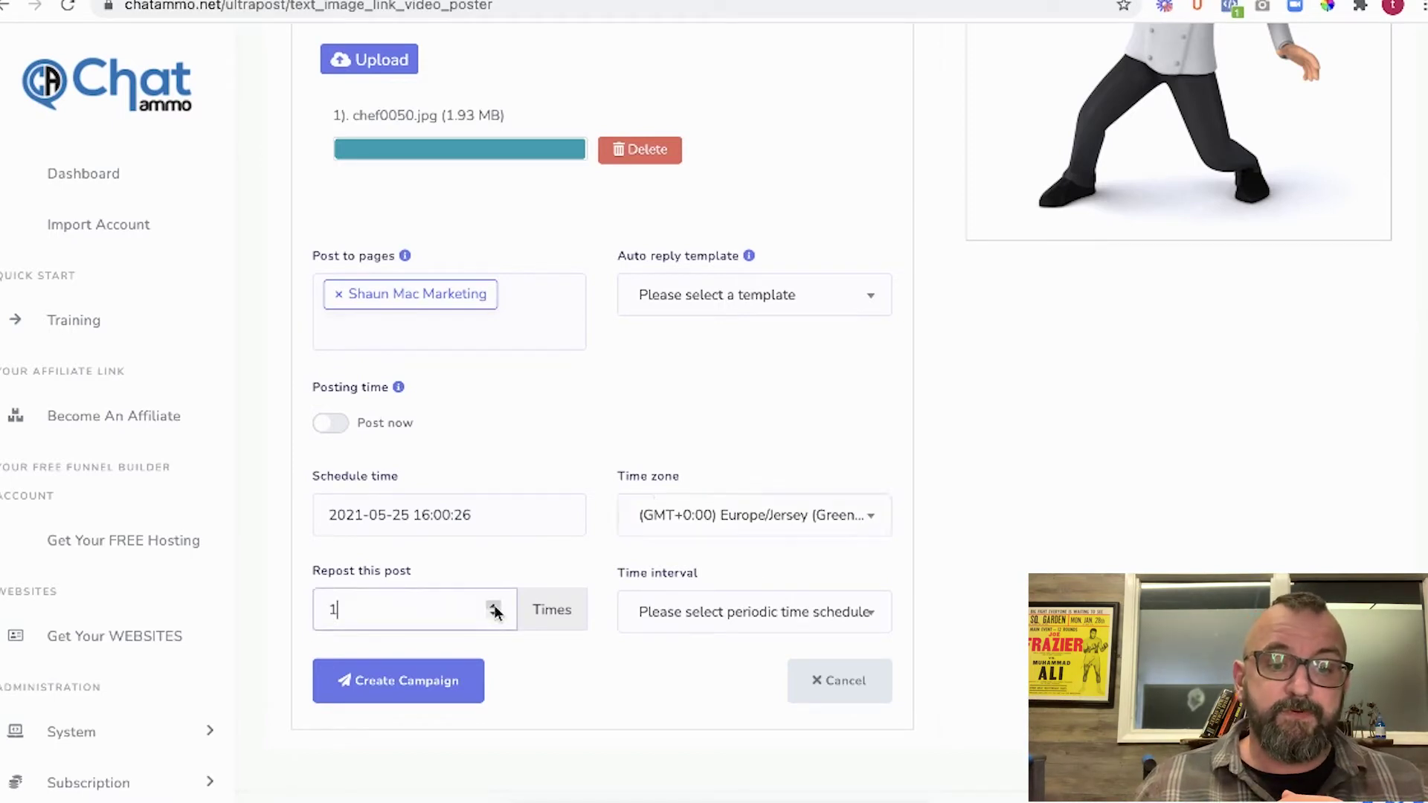
{"action": "left_click", "coordinate": [706, 614]}
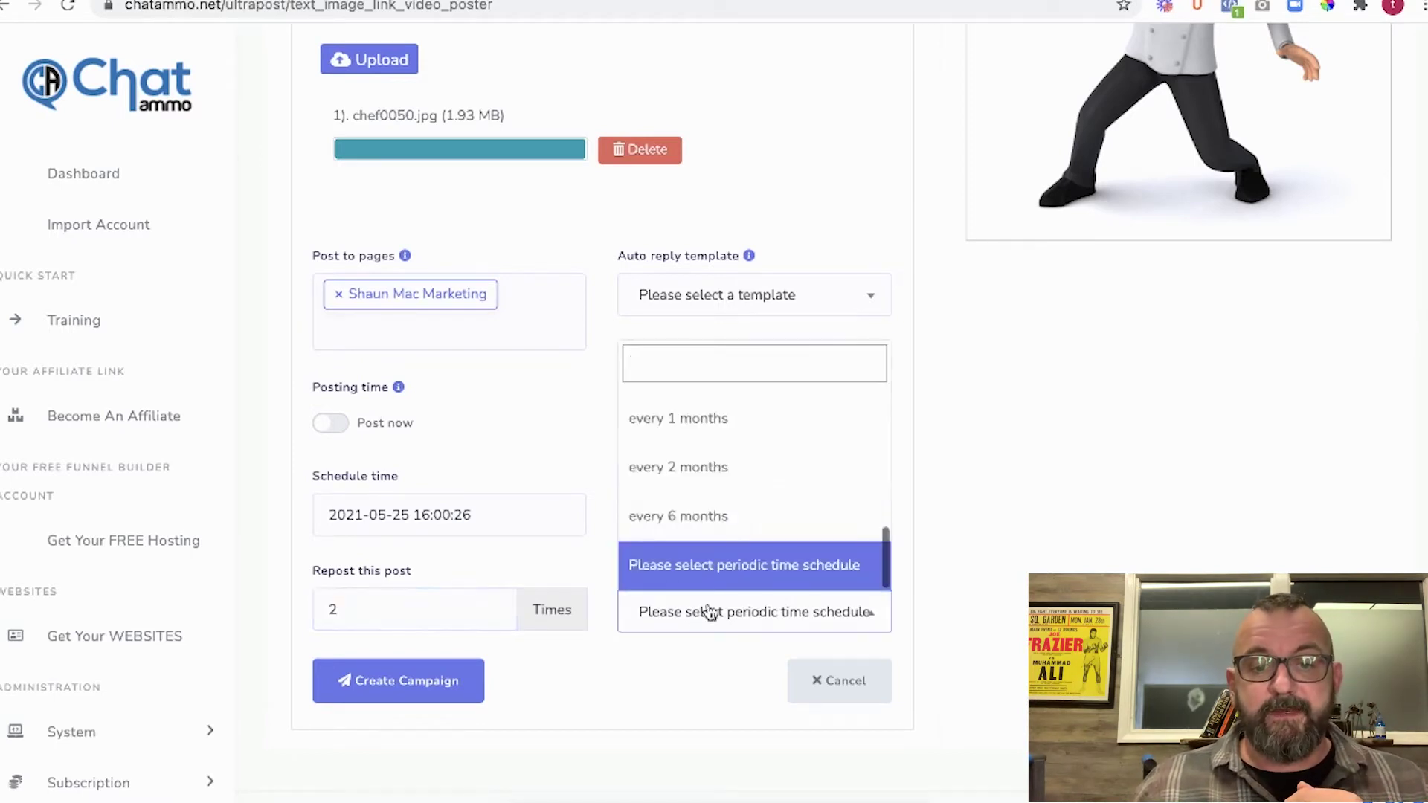
{"action": "left_click", "coordinate": [708, 519]}
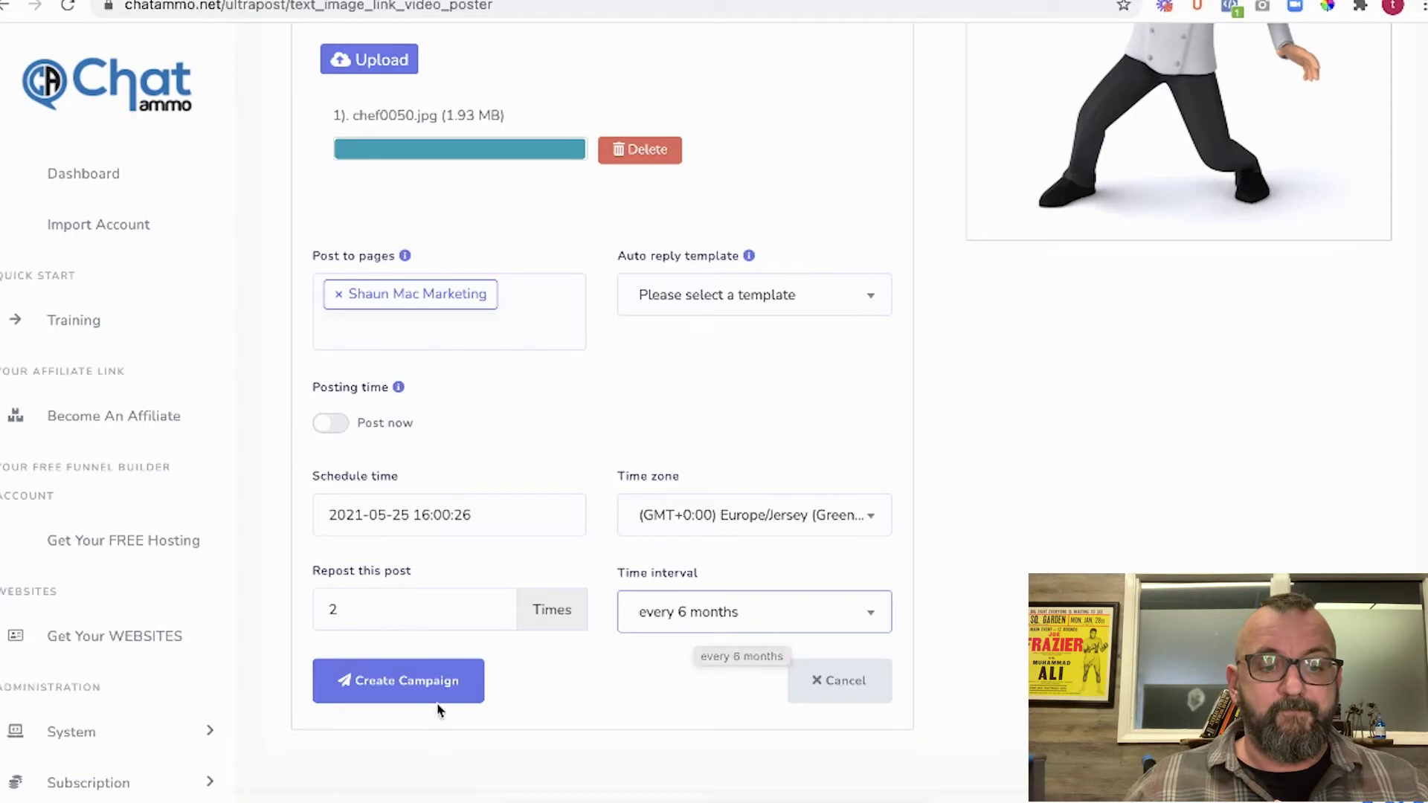
Step: Create the Facebook image post campaign and dismiss the success message
{"action": "left_click", "coordinate": [414, 681]}
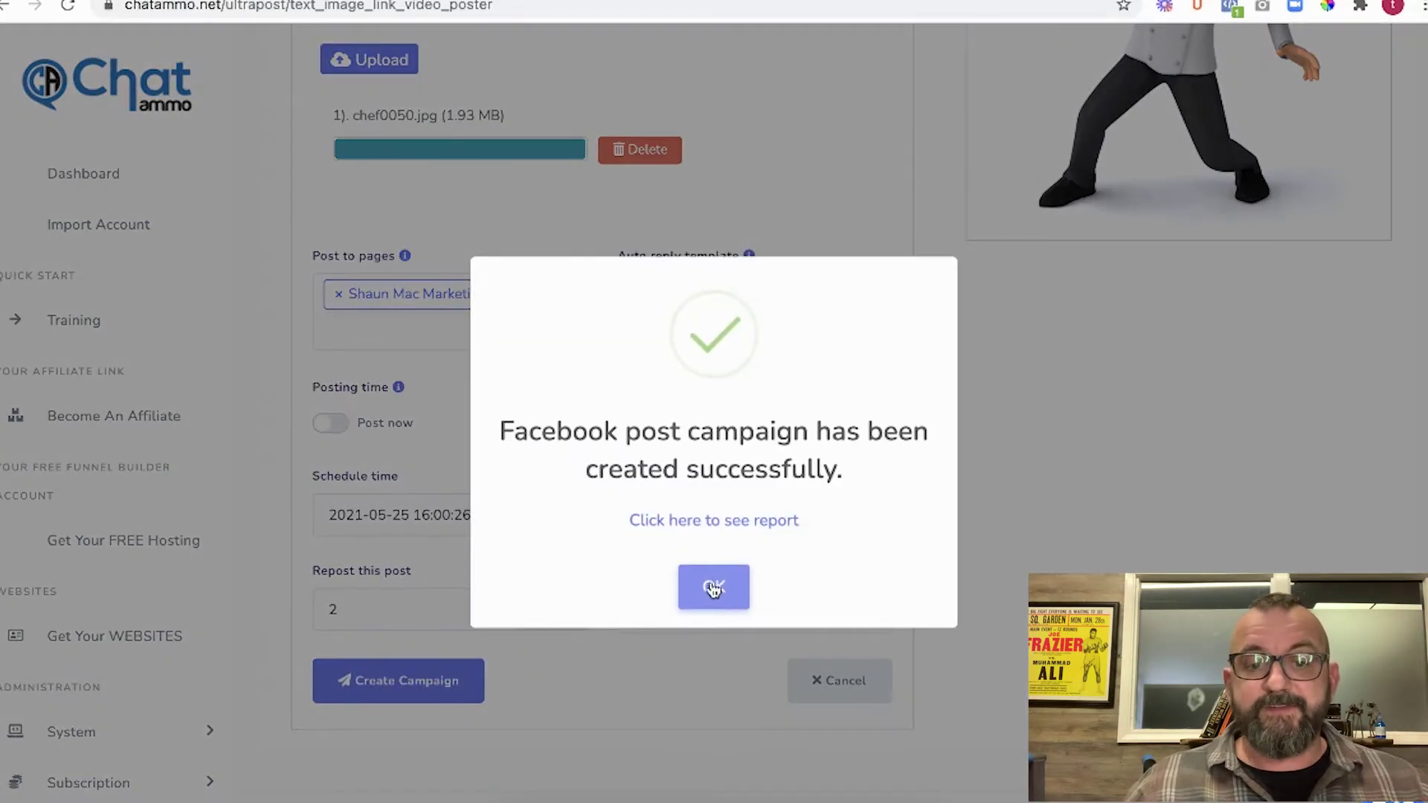
{"action": "left_click", "coordinate": [713, 589]}
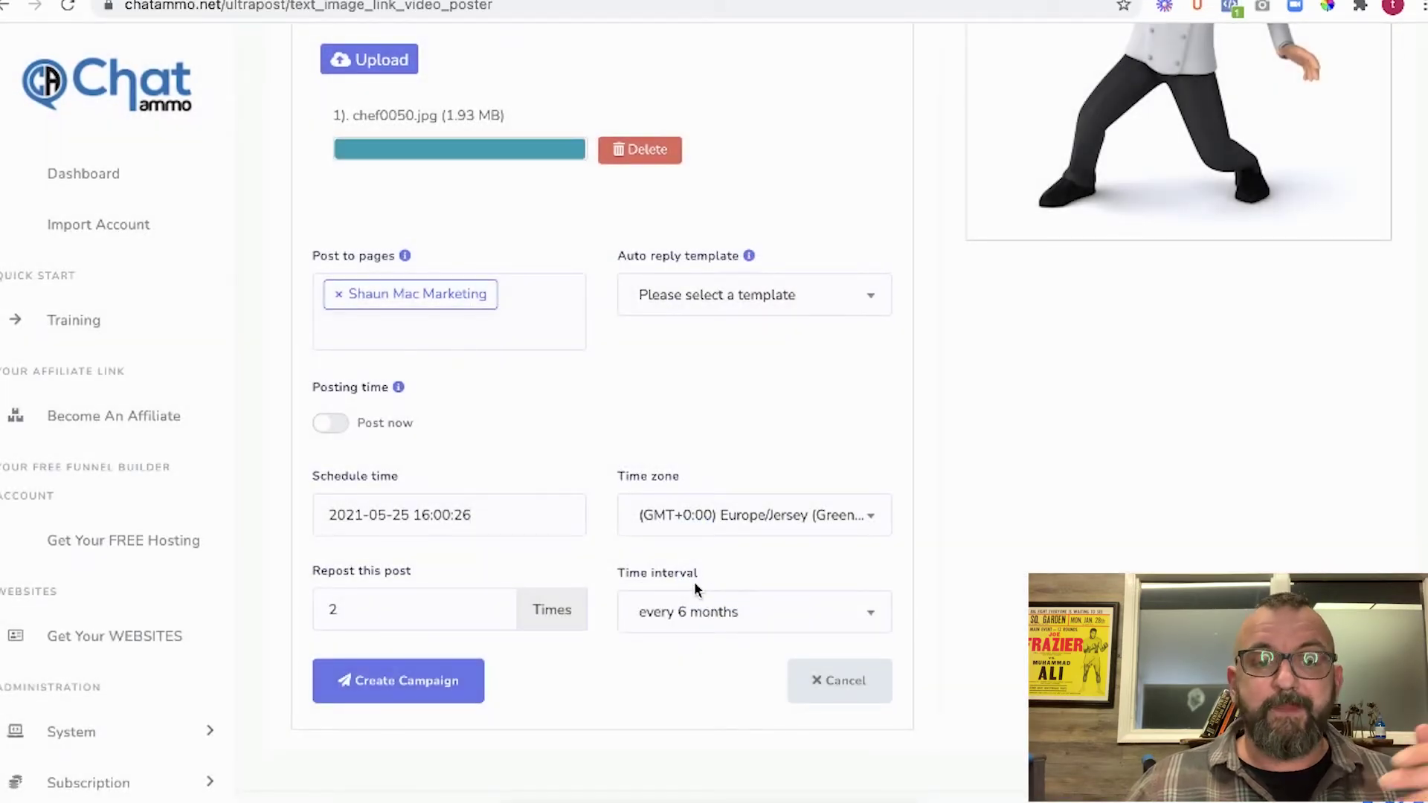
{"action": "scroll", "coordinate": [694, 582], "scroll_direction": "up", "scroll_amount": 10}
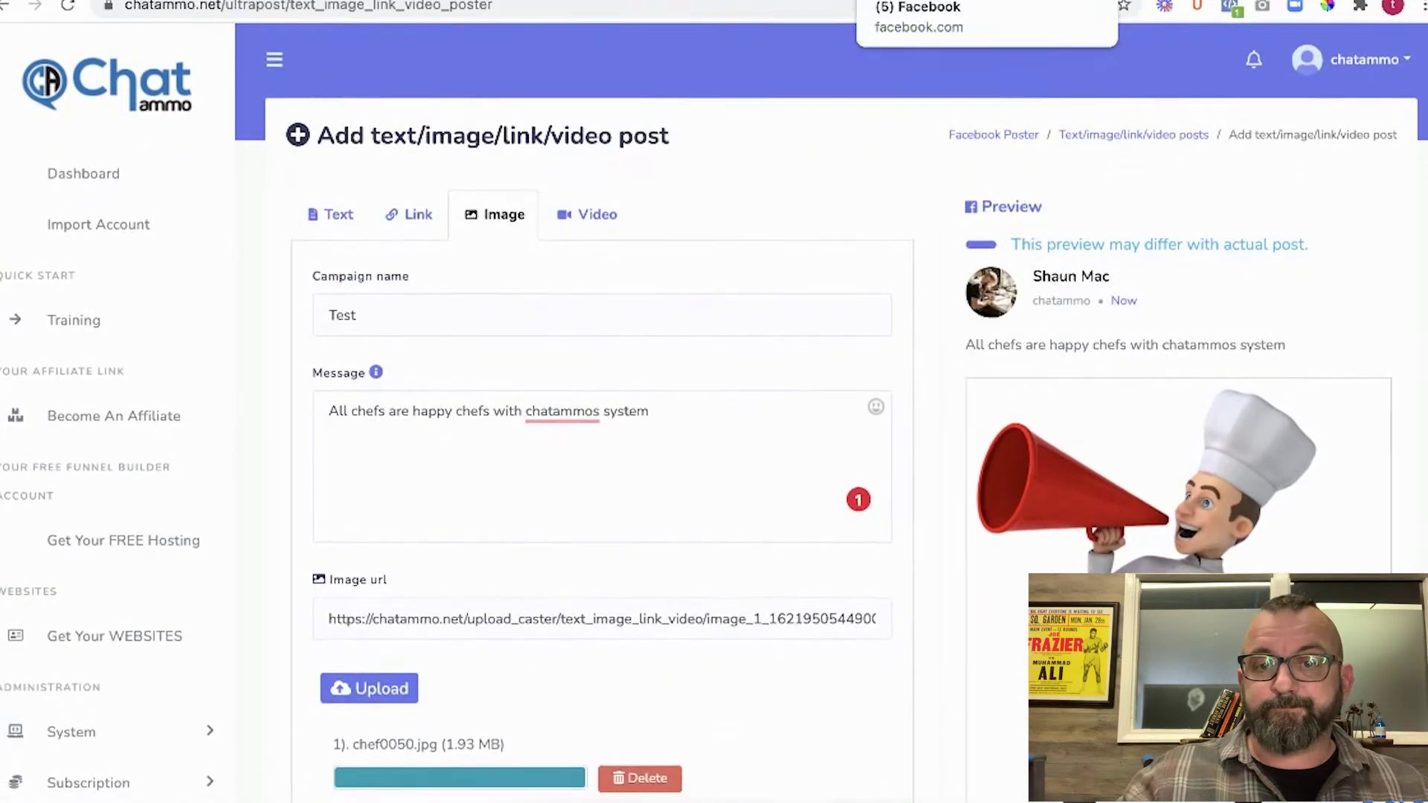
Step: In Facebook, search for the agency's marketing page by name and open it
{"action": "left_click", "coordinate": [922, 2]}
{"action": "left_click", "coordinate": [364, 2]}
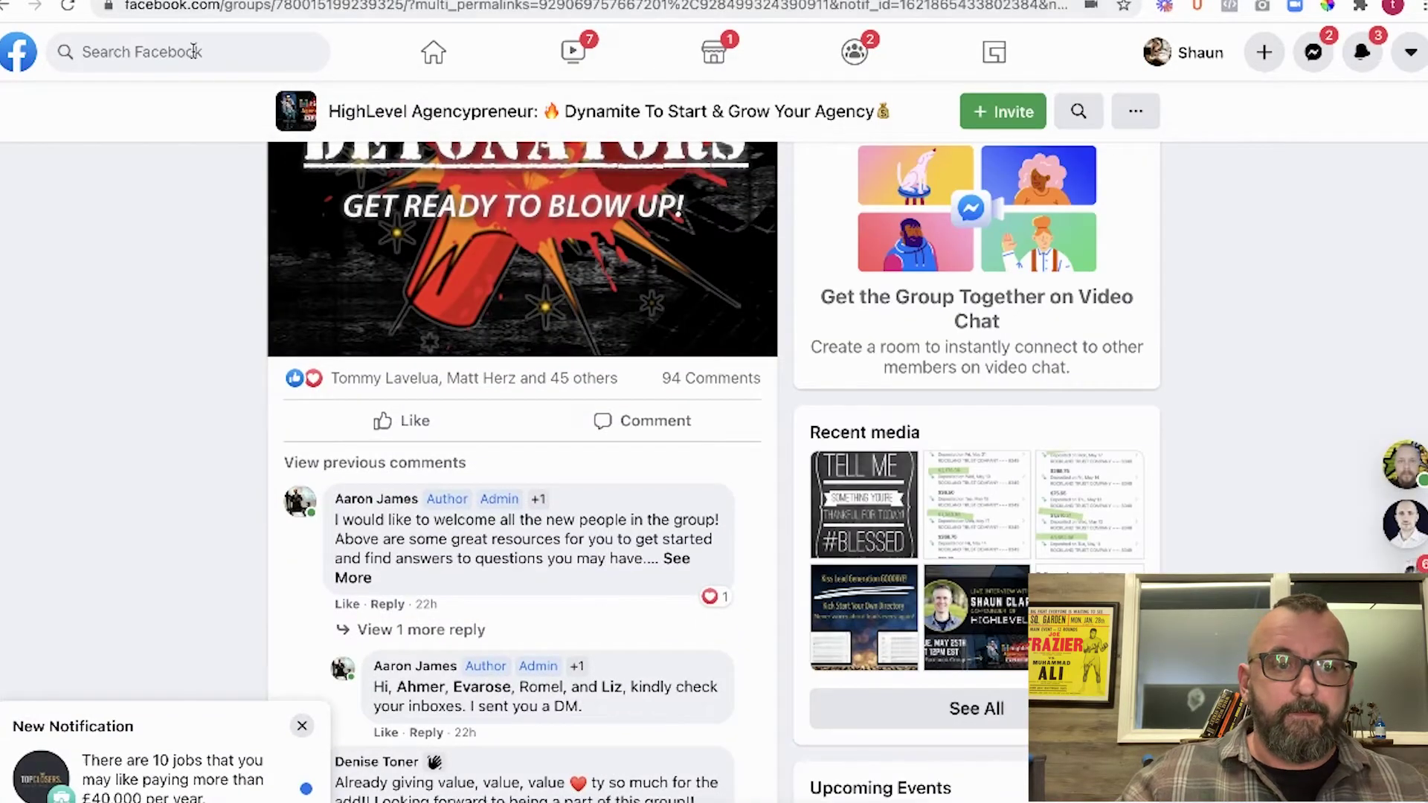
{"action": "left_click", "coordinate": [231, 57]}
{"action": "type", "text": "shaun mac"}
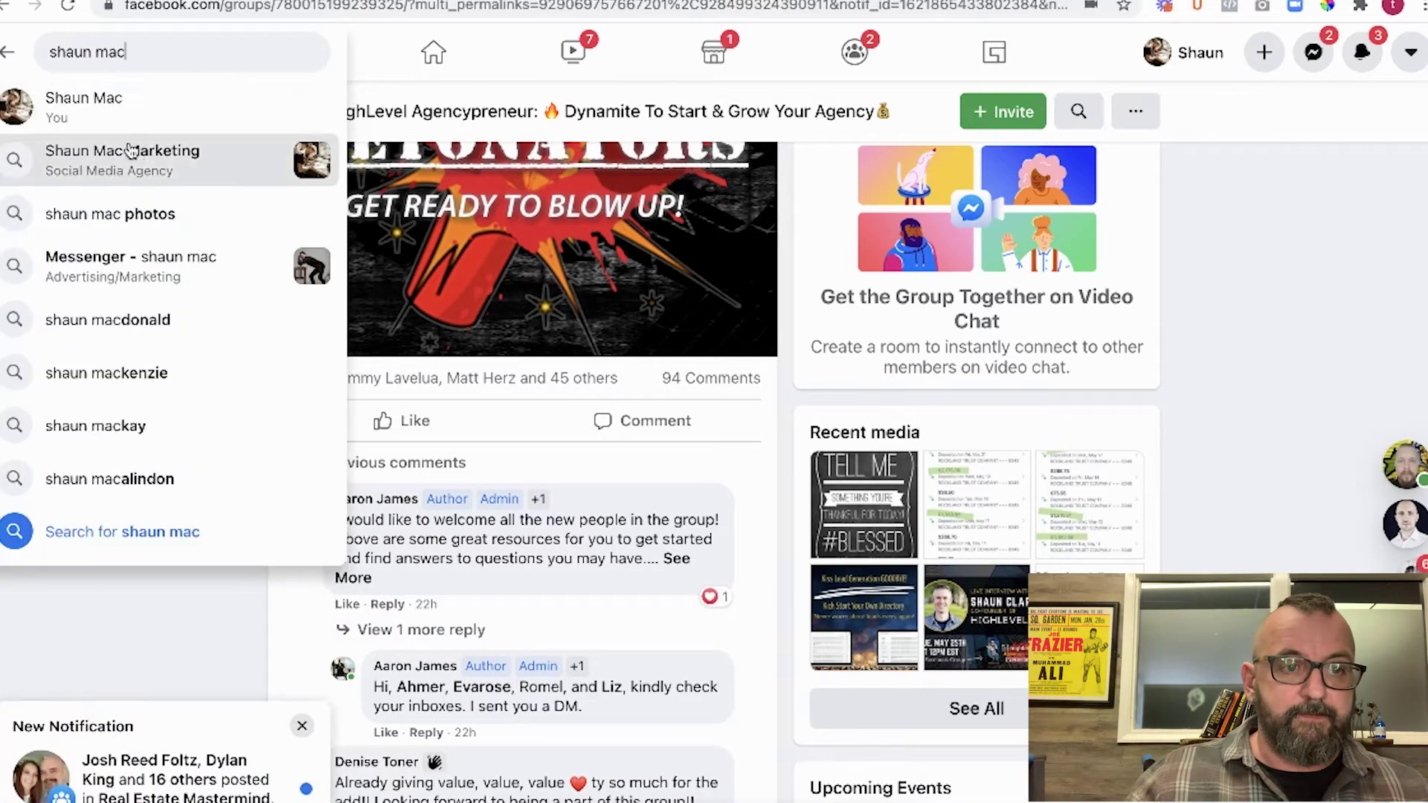
{"action": "left_click", "coordinate": [127, 153]}
{"action": "left_click", "coordinate": [724, 145]}
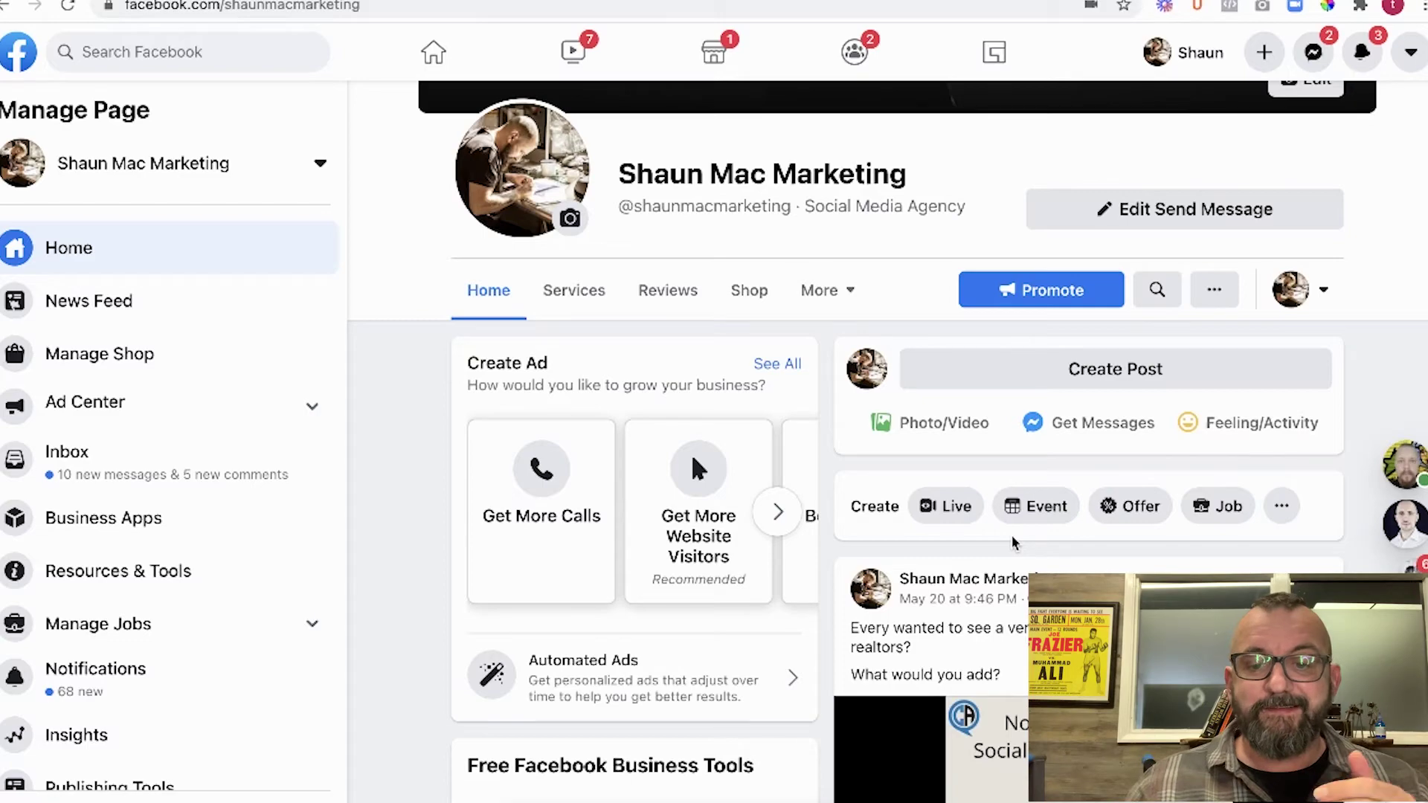
Step: At the agency's video post, switch the interacting identity to the personal profile
{"action": "scroll", "coordinate": [887, 441], "scroll_direction": "down", "scroll_amount": 5}
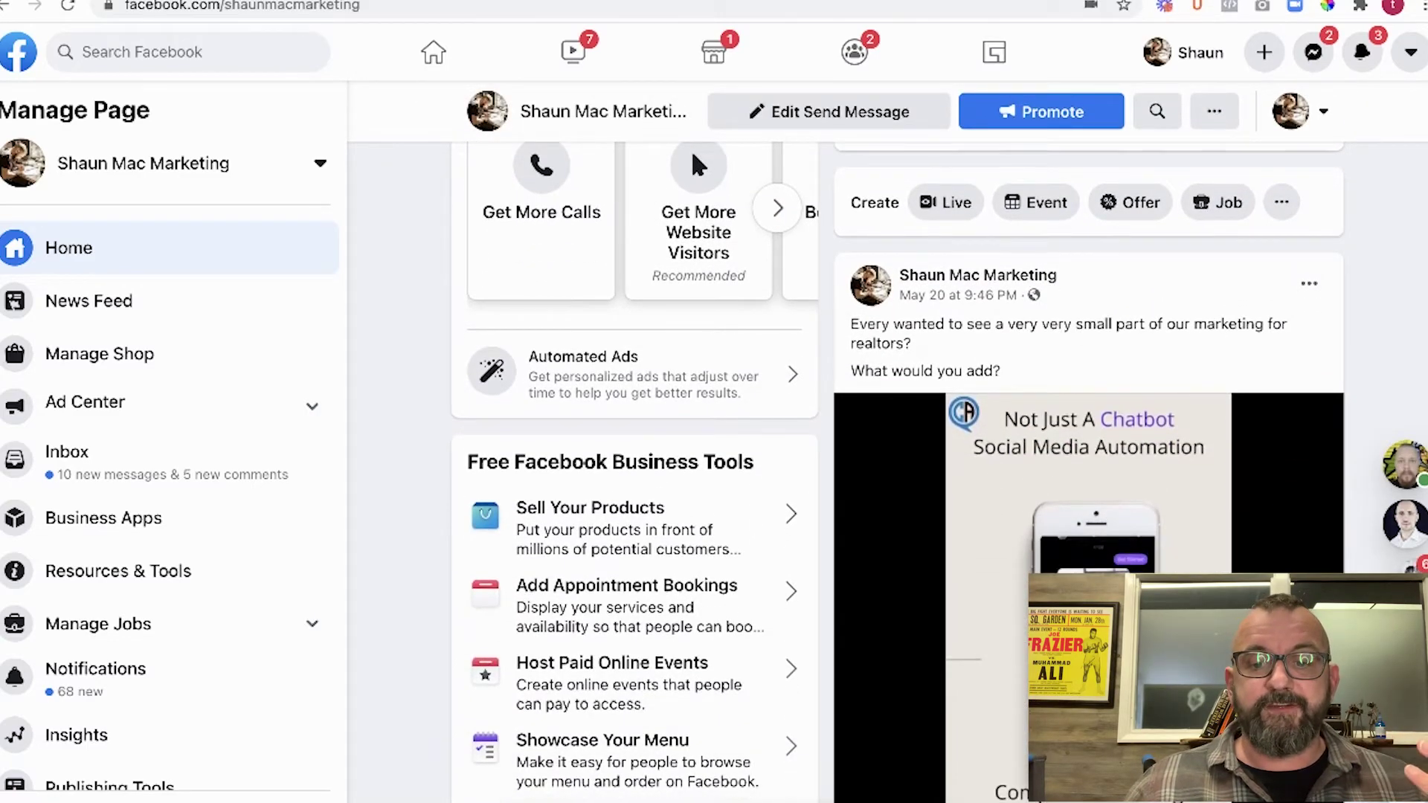
{"action": "scroll", "coordinate": [1156, 563], "scroll_direction": "down", "scroll_amount": 3}
{"action": "scroll", "coordinate": [1157, 563], "scroll_direction": "up", "scroll_amount": 3}
{"action": "scroll", "coordinate": [999, 567], "scroll_direction": "down", "scroll_amount": 5}
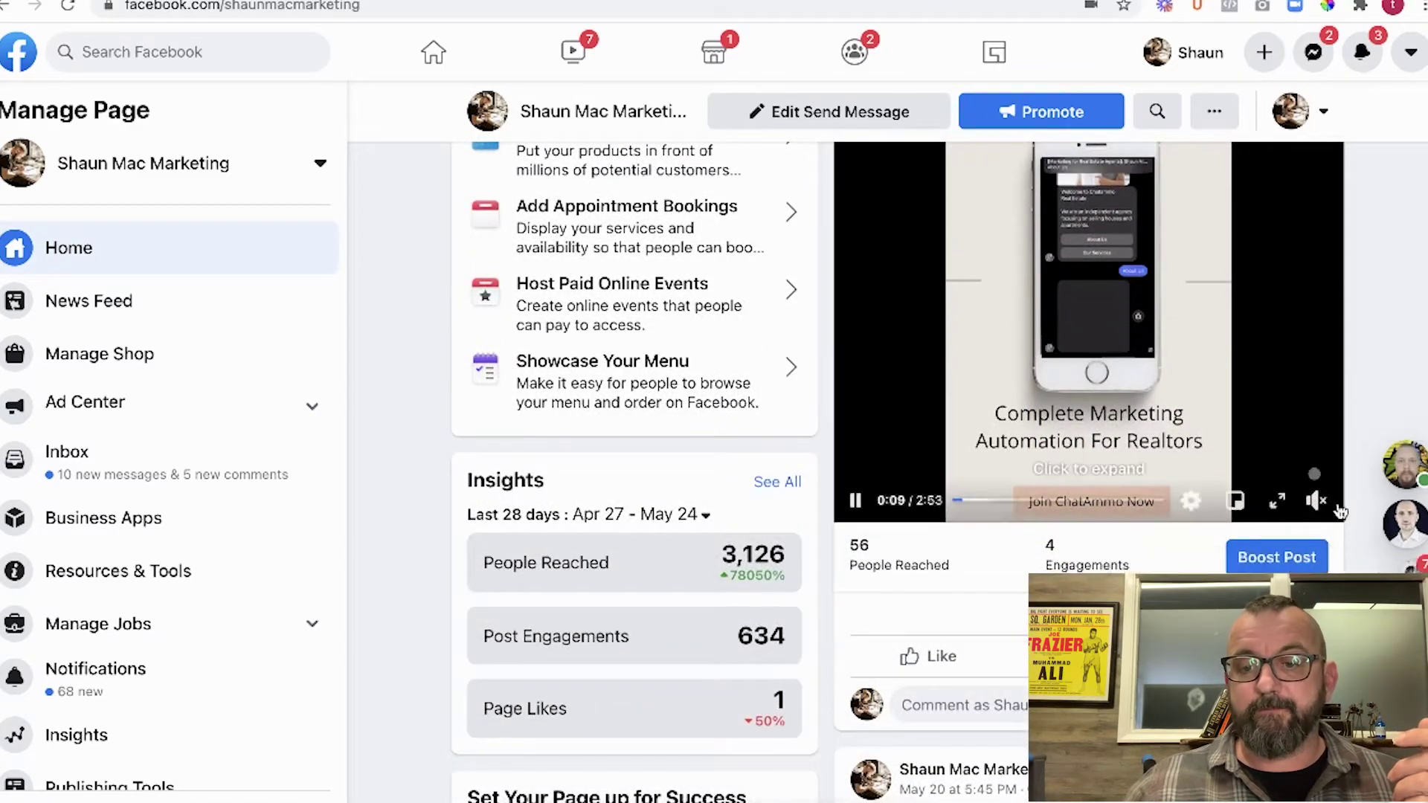
{"action": "scroll", "coordinate": [1347, 510], "scroll_direction": "up", "scroll_amount": 1}
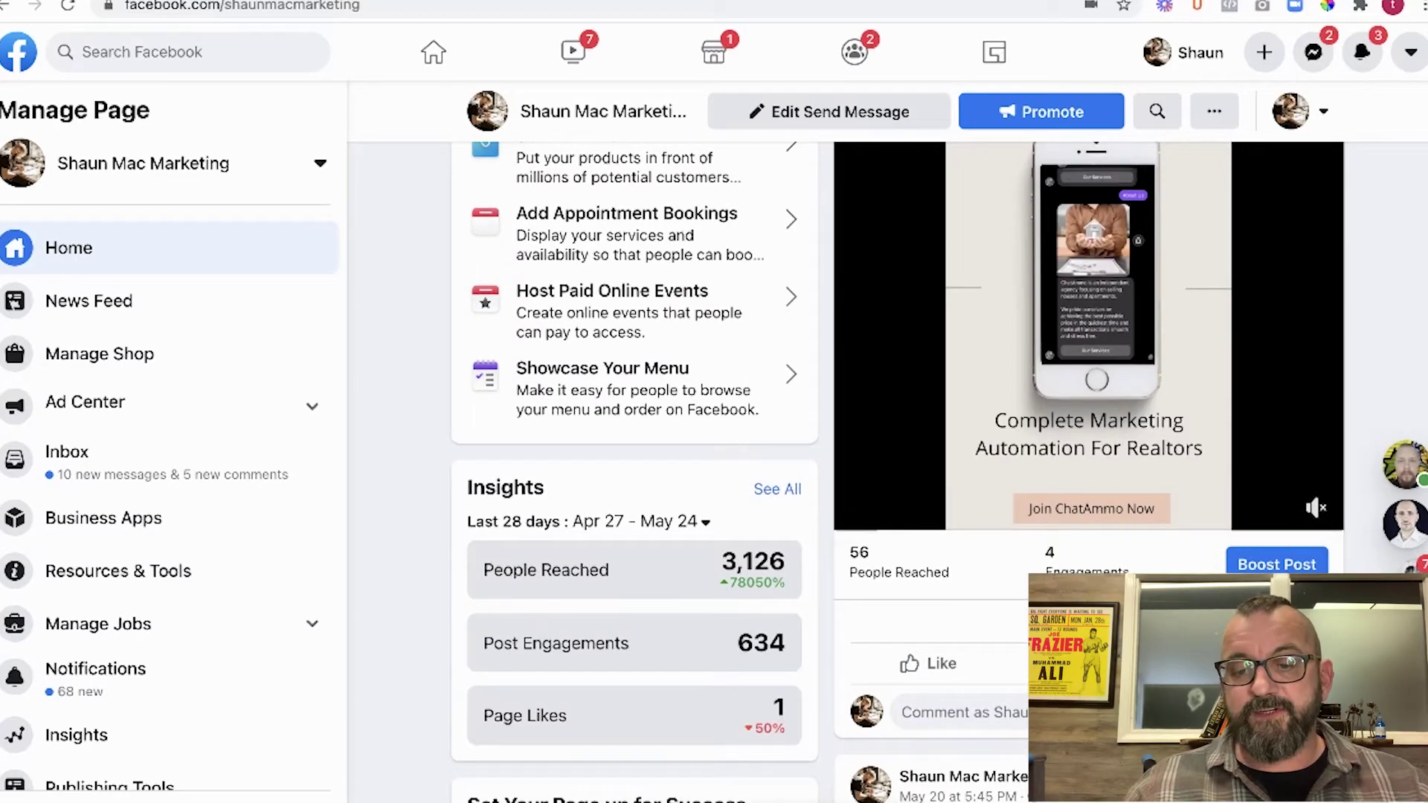
{"action": "left_click", "coordinate": [1160, 663]}
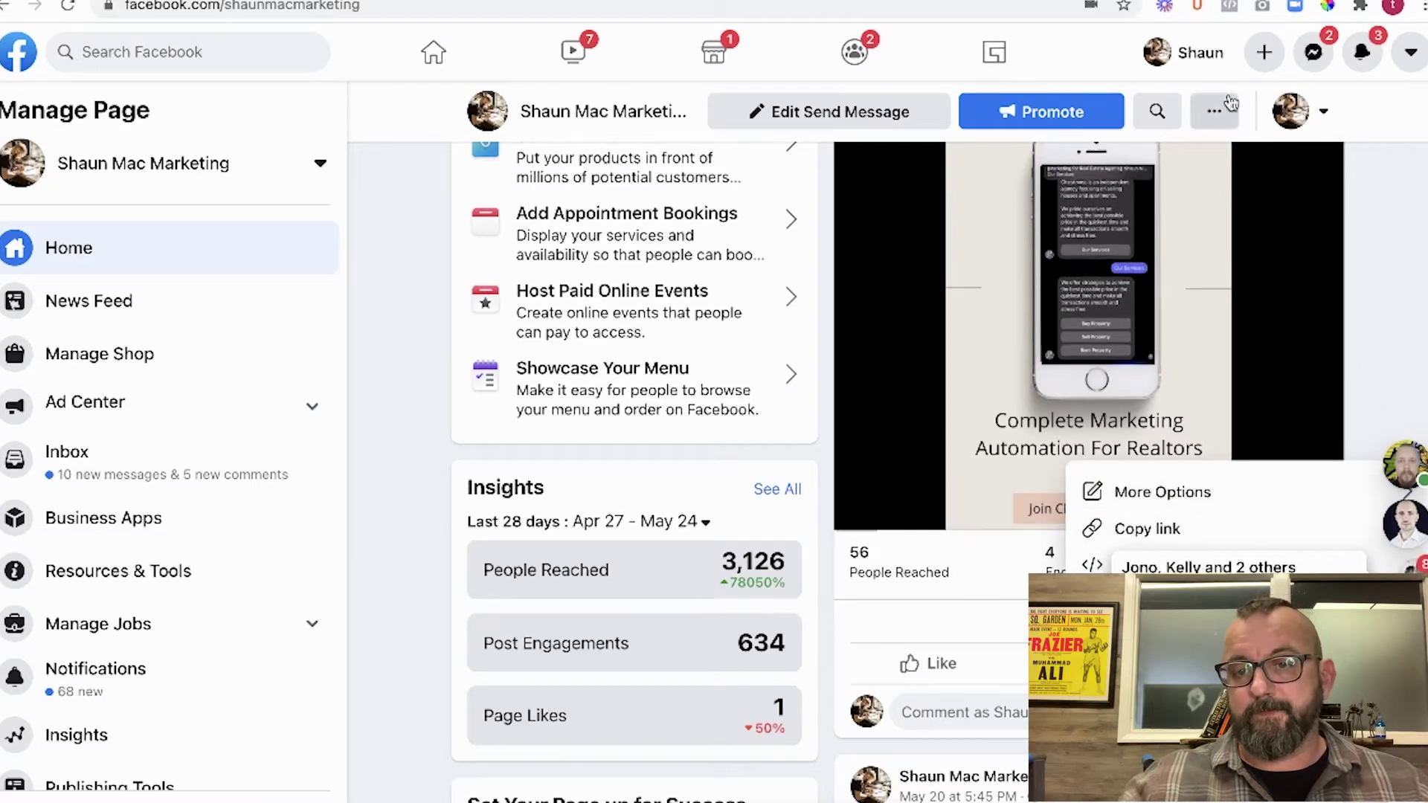
{"action": "left_click", "coordinate": [1325, 117]}
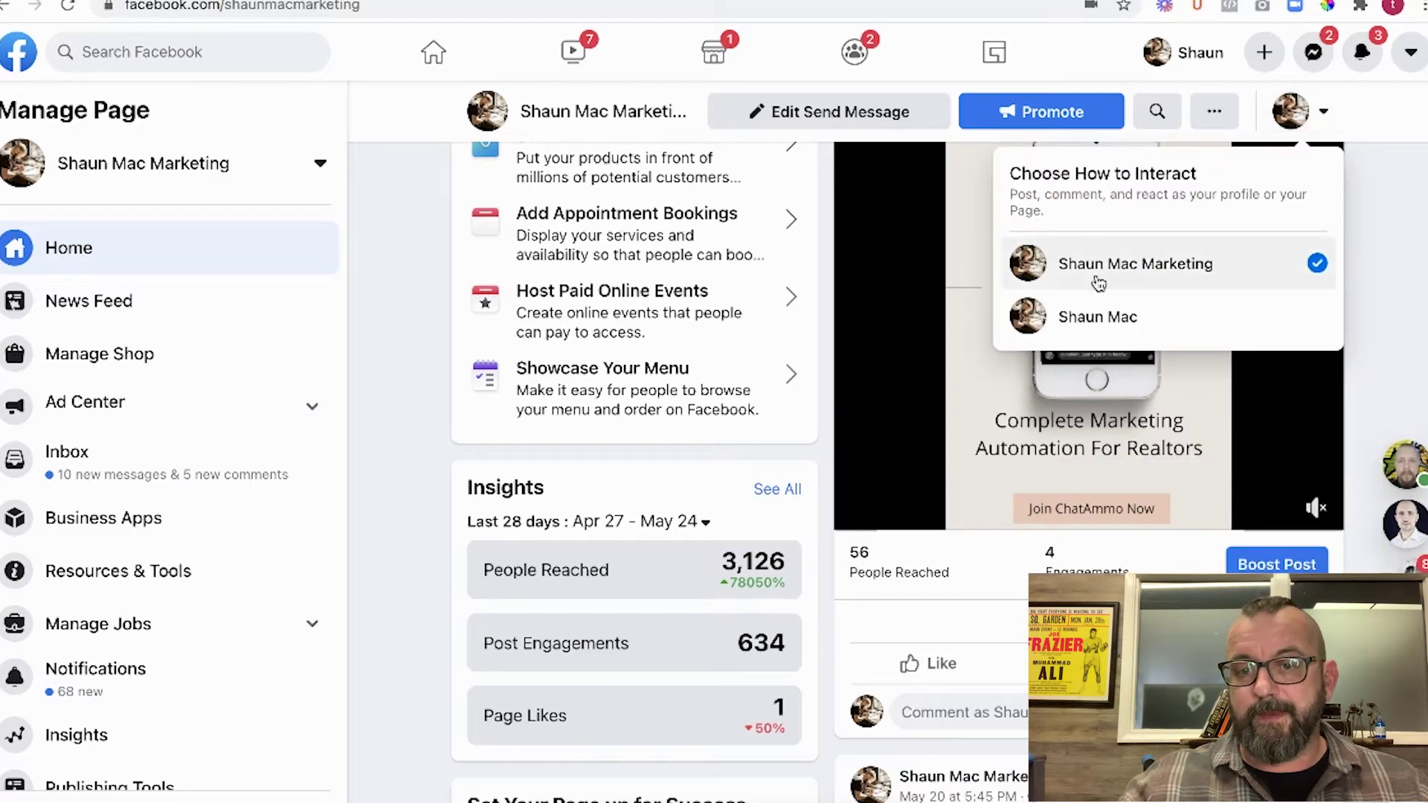
{"action": "left_click", "coordinate": [1112, 315]}
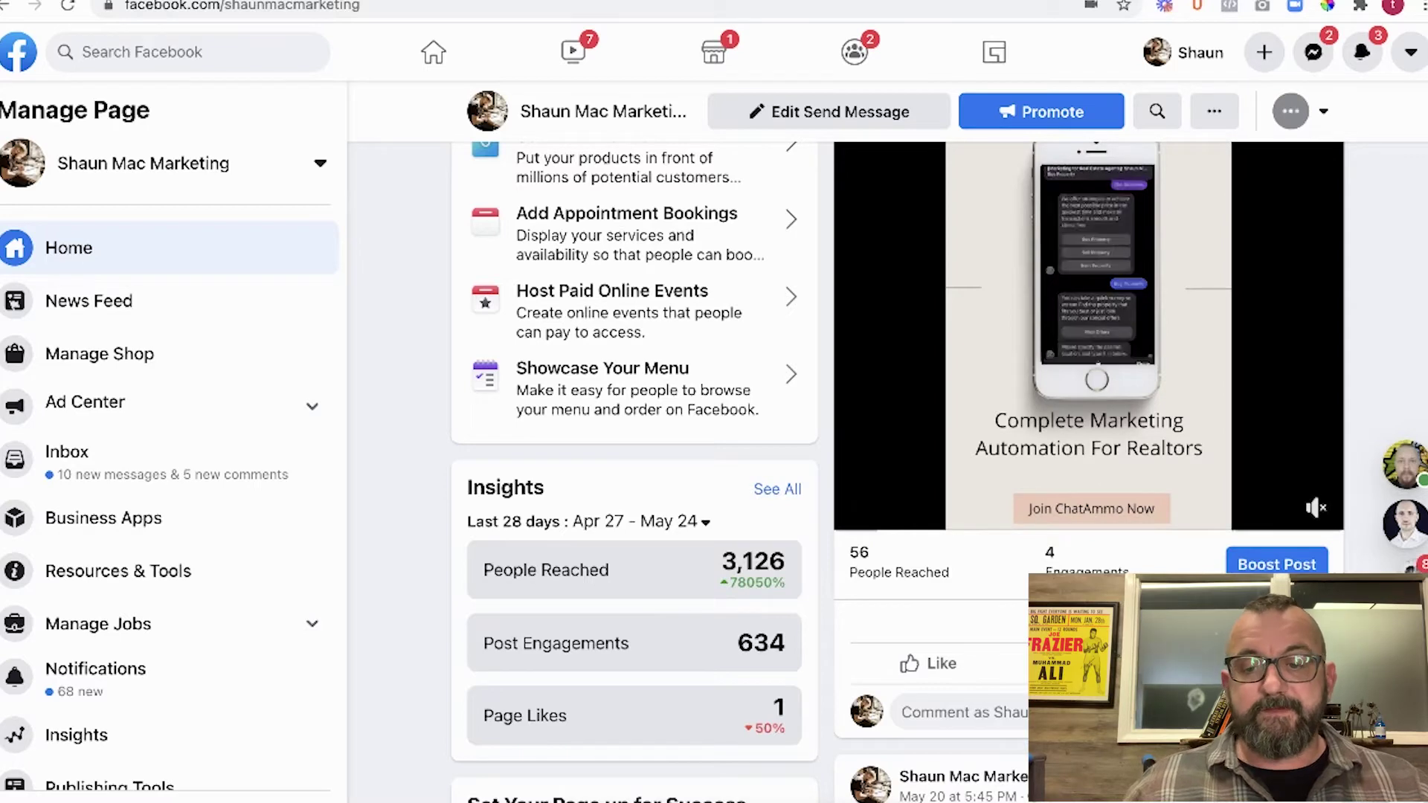
{"action": "mouse_move", "coordinate": [1158, 537]}
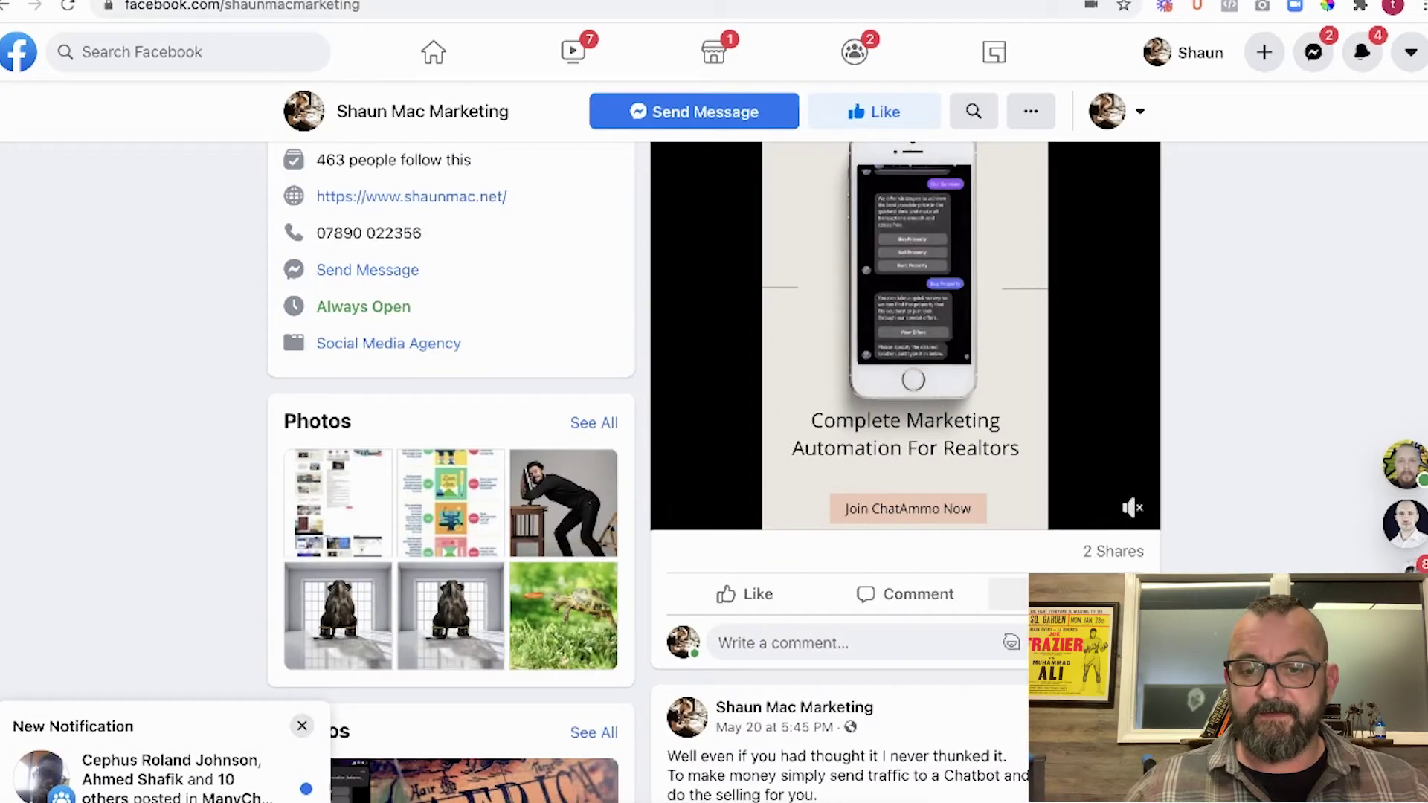
Step: Reopen the video post's share options and choose Share to News Feed under More Options
{"action": "mouse_move", "coordinate": [1027, 528]}
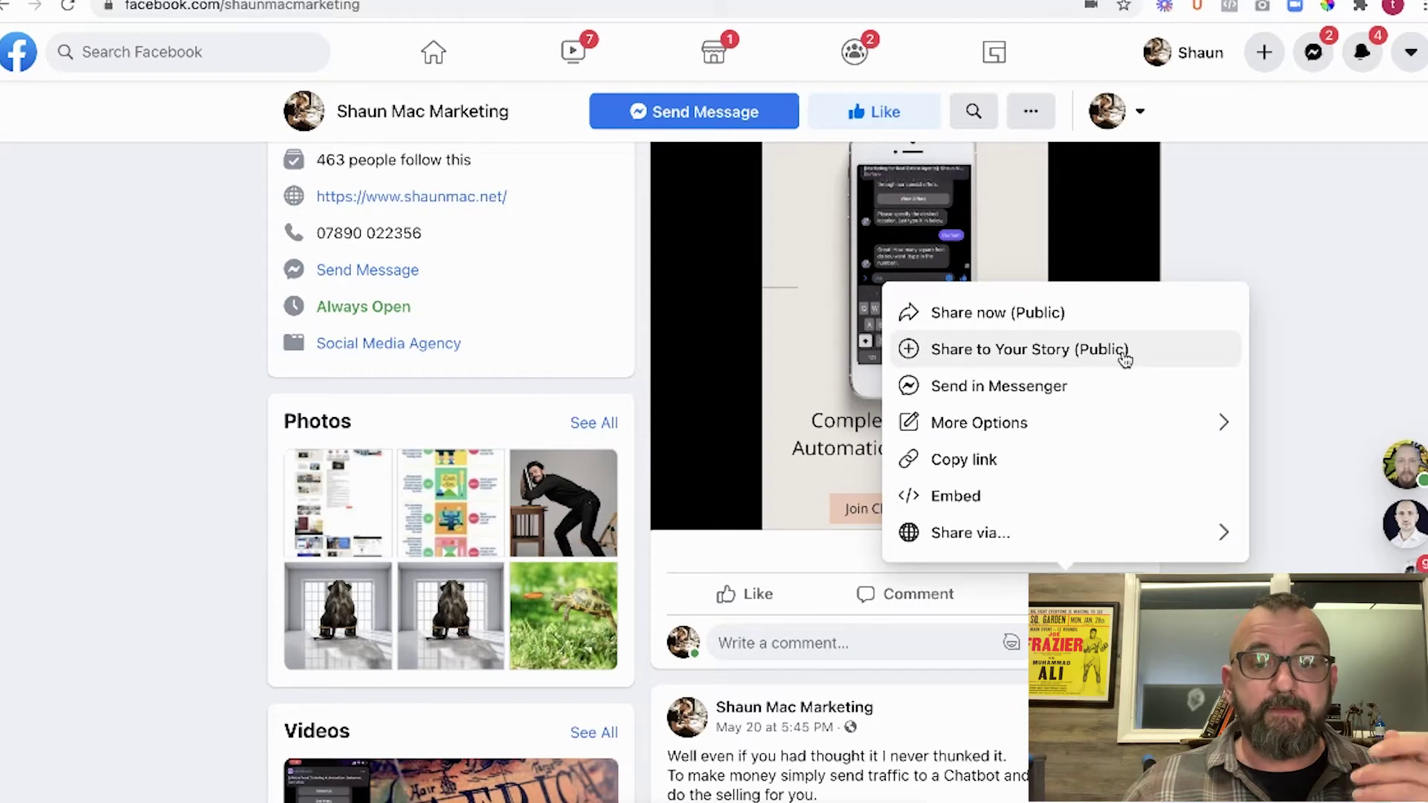
{"action": "left_click", "coordinate": [1011, 356]}
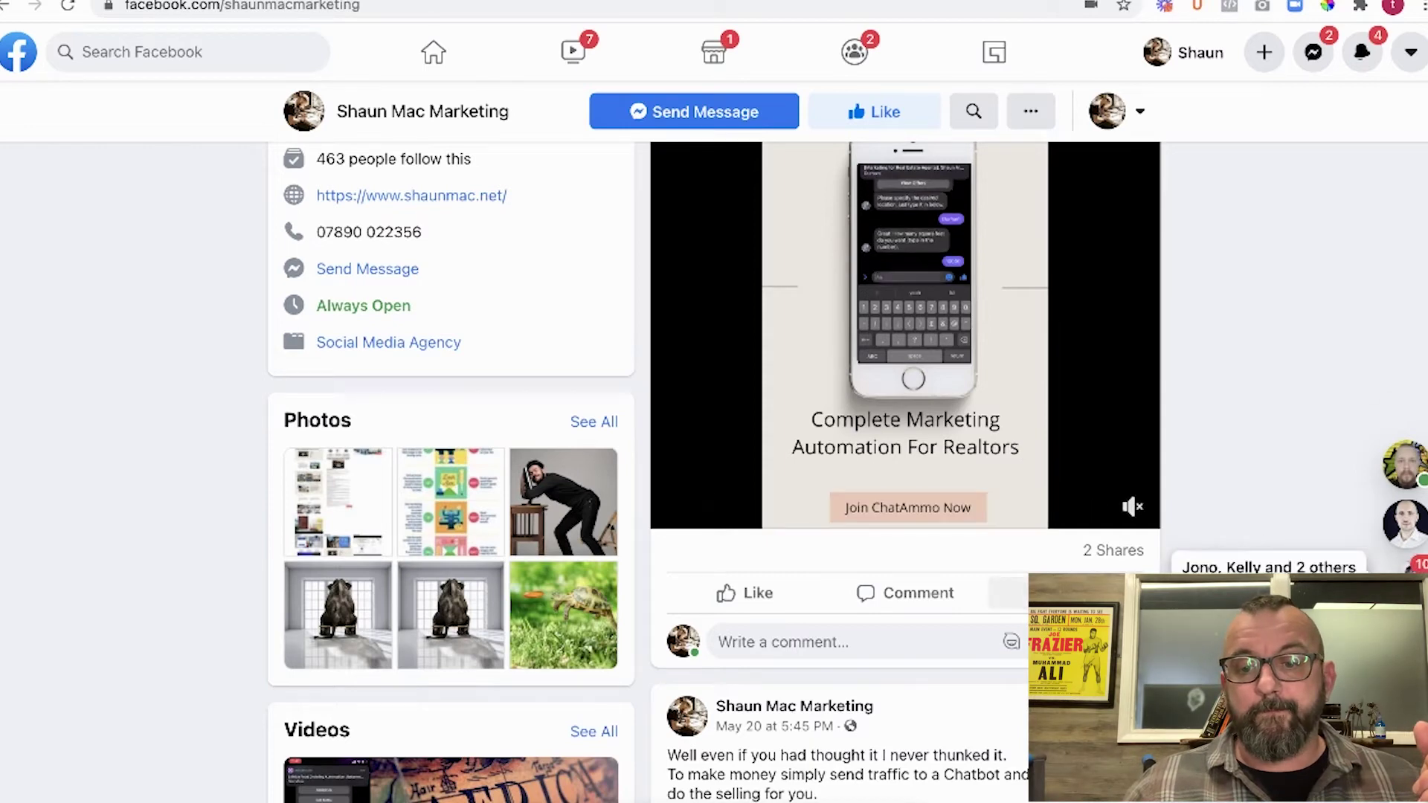
{"action": "left_click", "coordinate": [1065, 593]}
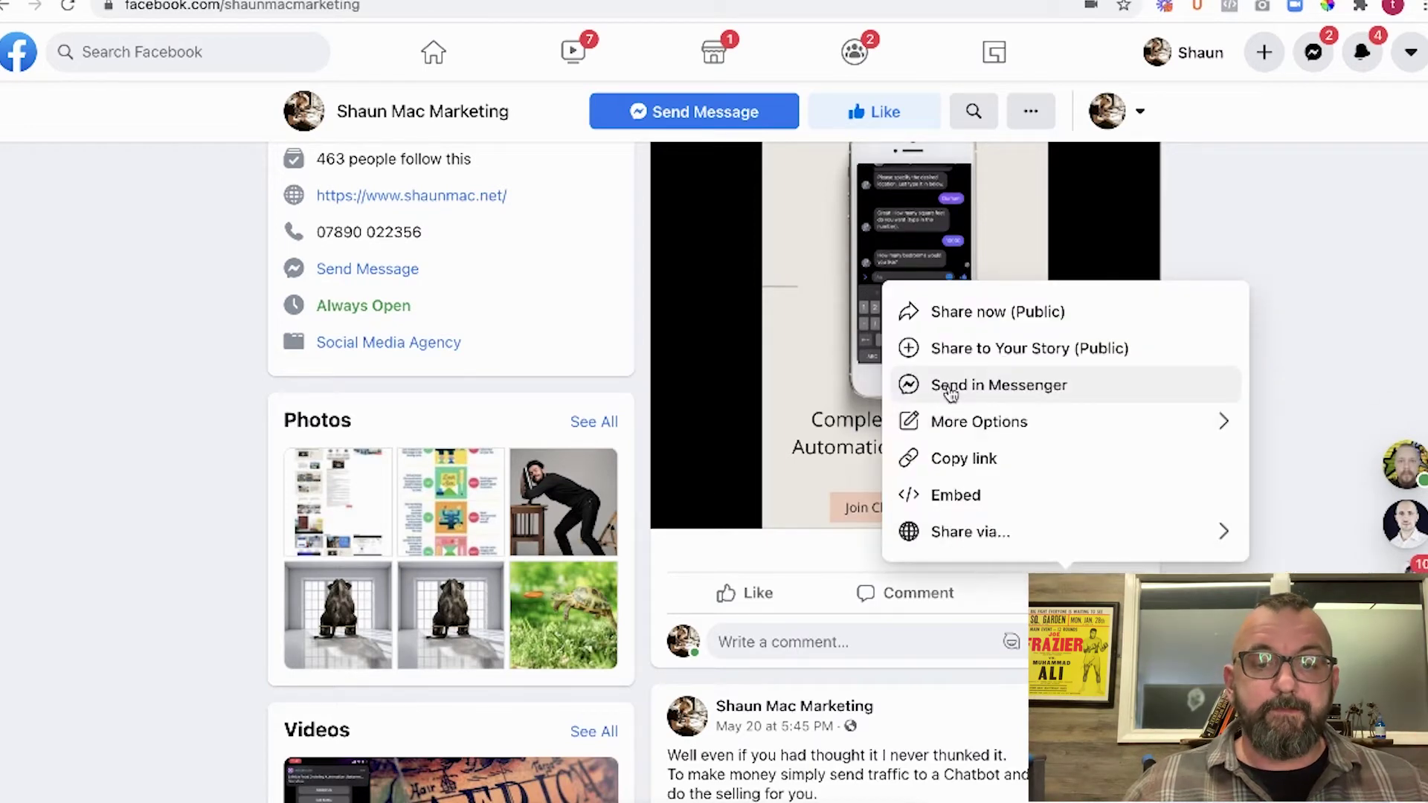
{"action": "left_click", "coordinate": [952, 421]}
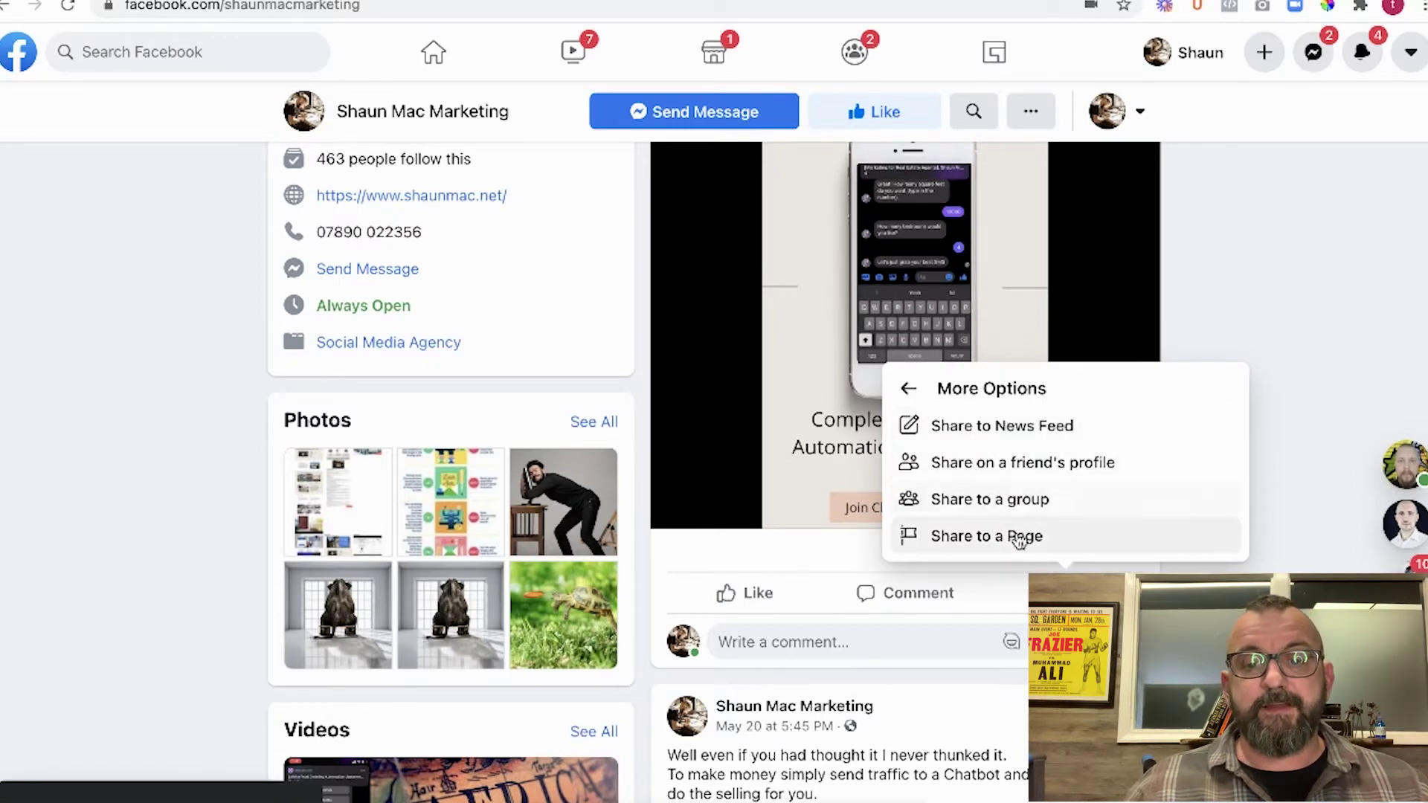
{"action": "left_click", "coordinate": [1004, 433]}
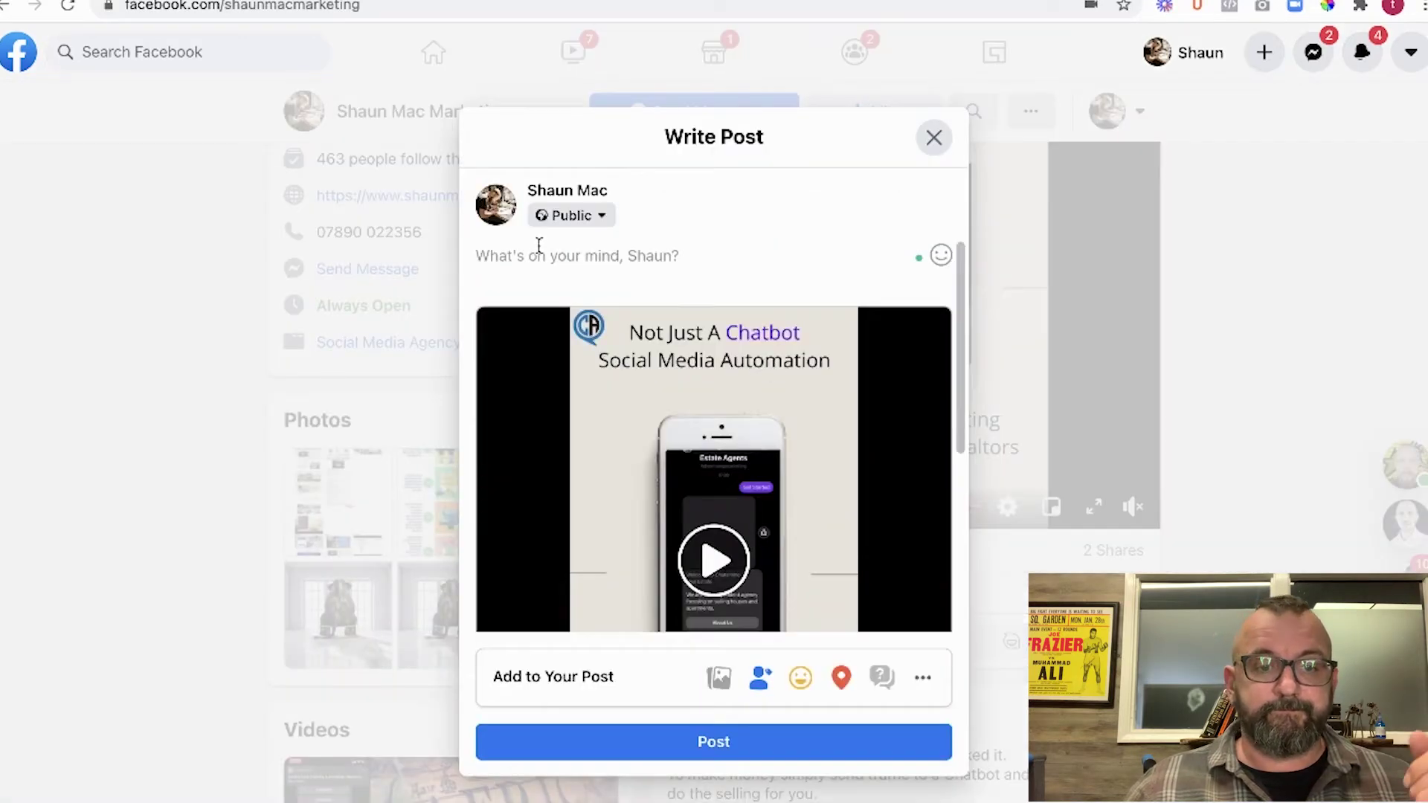
Step: Write the caption 'Can your chatbot share to your social media' and publish the shared video
{"action": "type", "text": "Wha"}
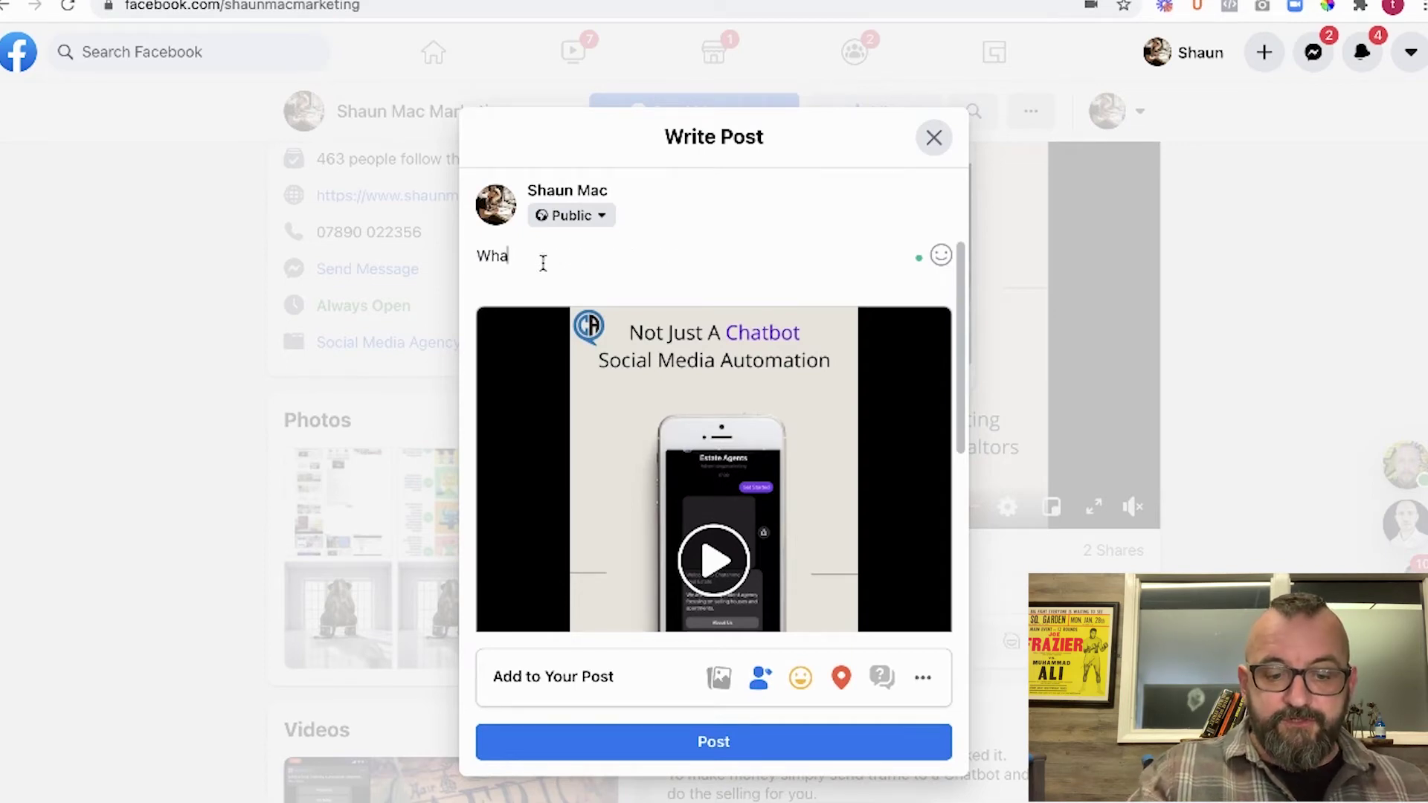
{"action": "type", "text": "t"}
{"action": "key", "text": "BackSpace"}
{"action": "key", "text": "BackSpace"}
{"action": "key", "text": "BackSpace"}
{"action": "key", "text": "BackSpace"}
{"action": "type", "text": "Ca"}
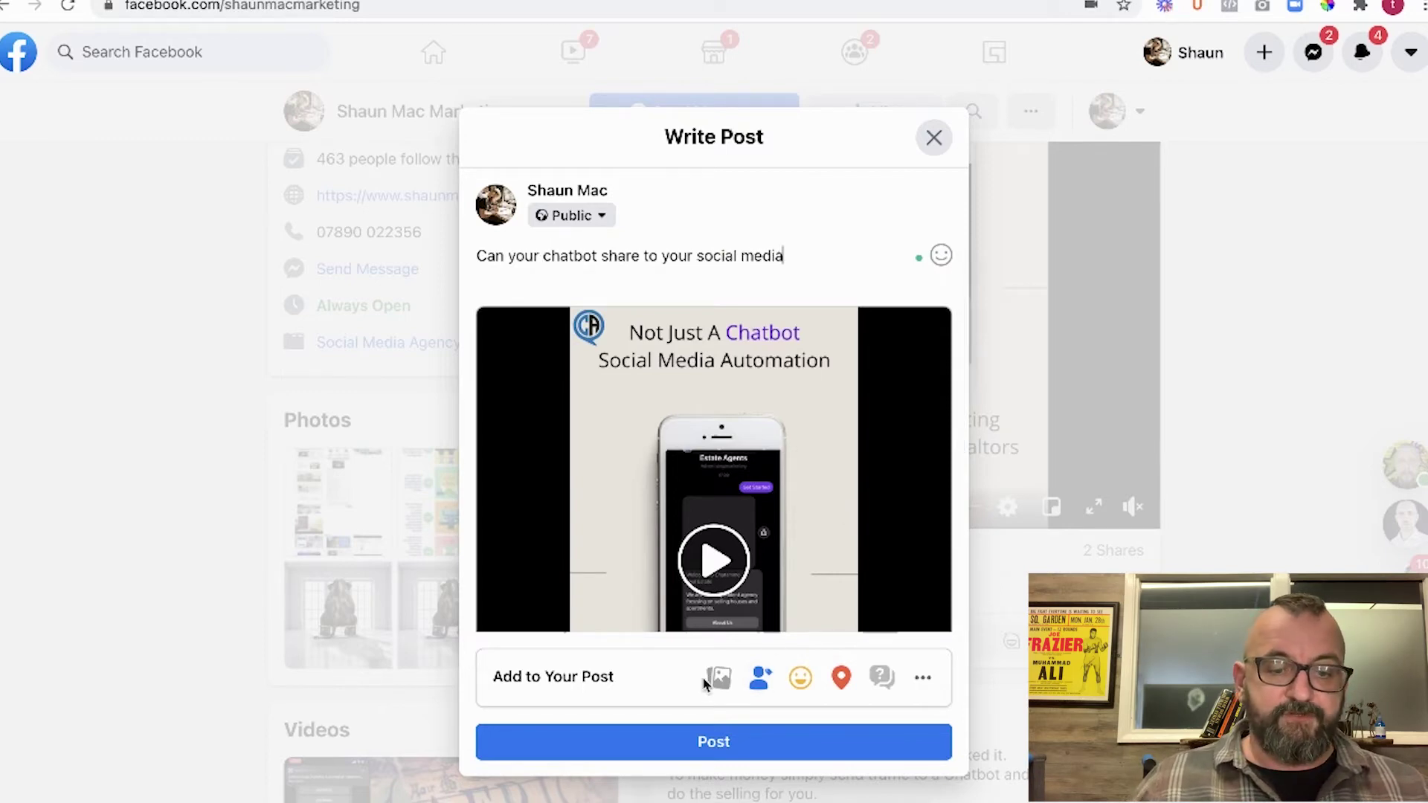
{"action": "left_click", "coordinate": [731, 741]}
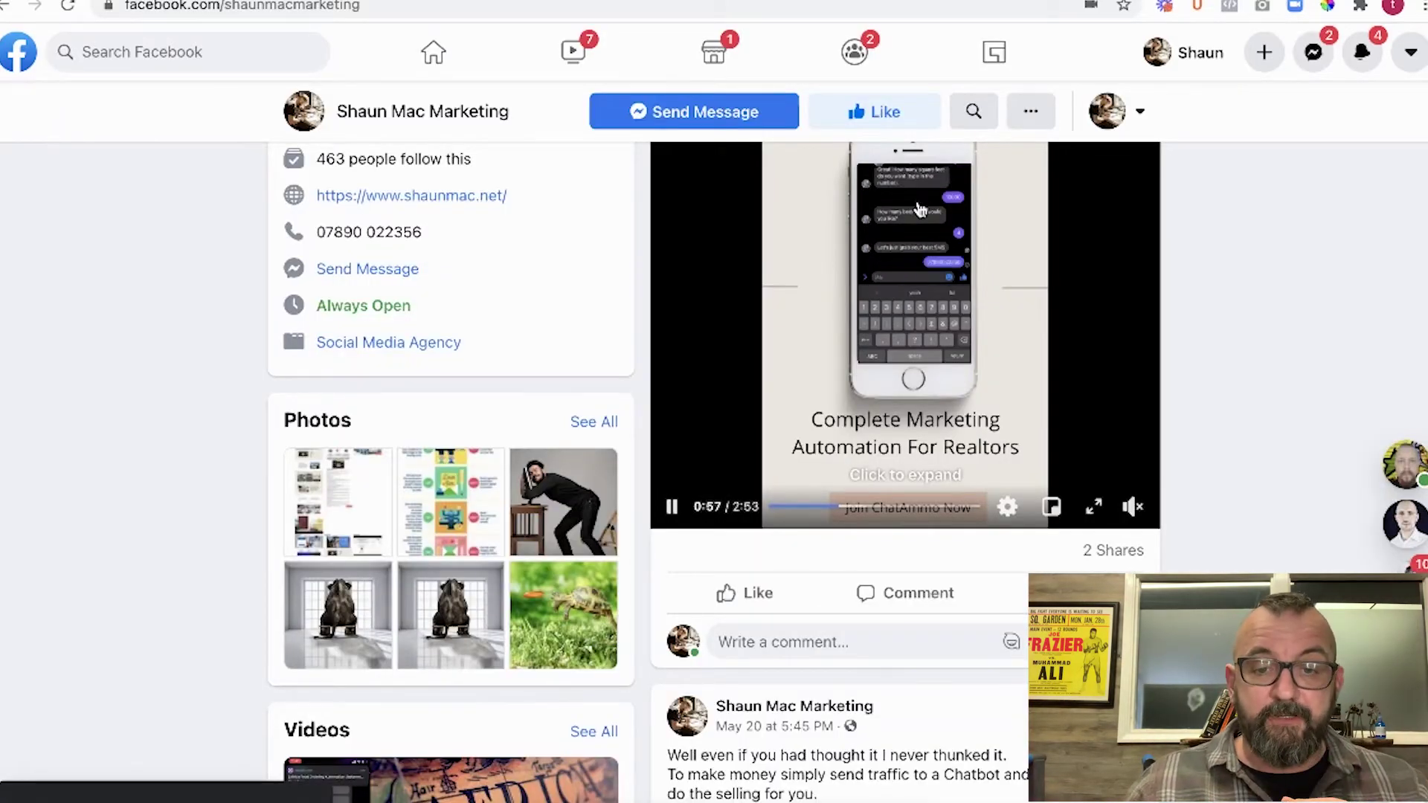
Step: Scroll down through the page's recent posts and back up to the top
{"action": "scroll", "coordinate": [921, 209], "scroll_direction": "down", "scroll_amount": 8}
{"action": "scroll", "coordinate": [921, 199], "scroll_direction": "down", "scroll_amount": 4}
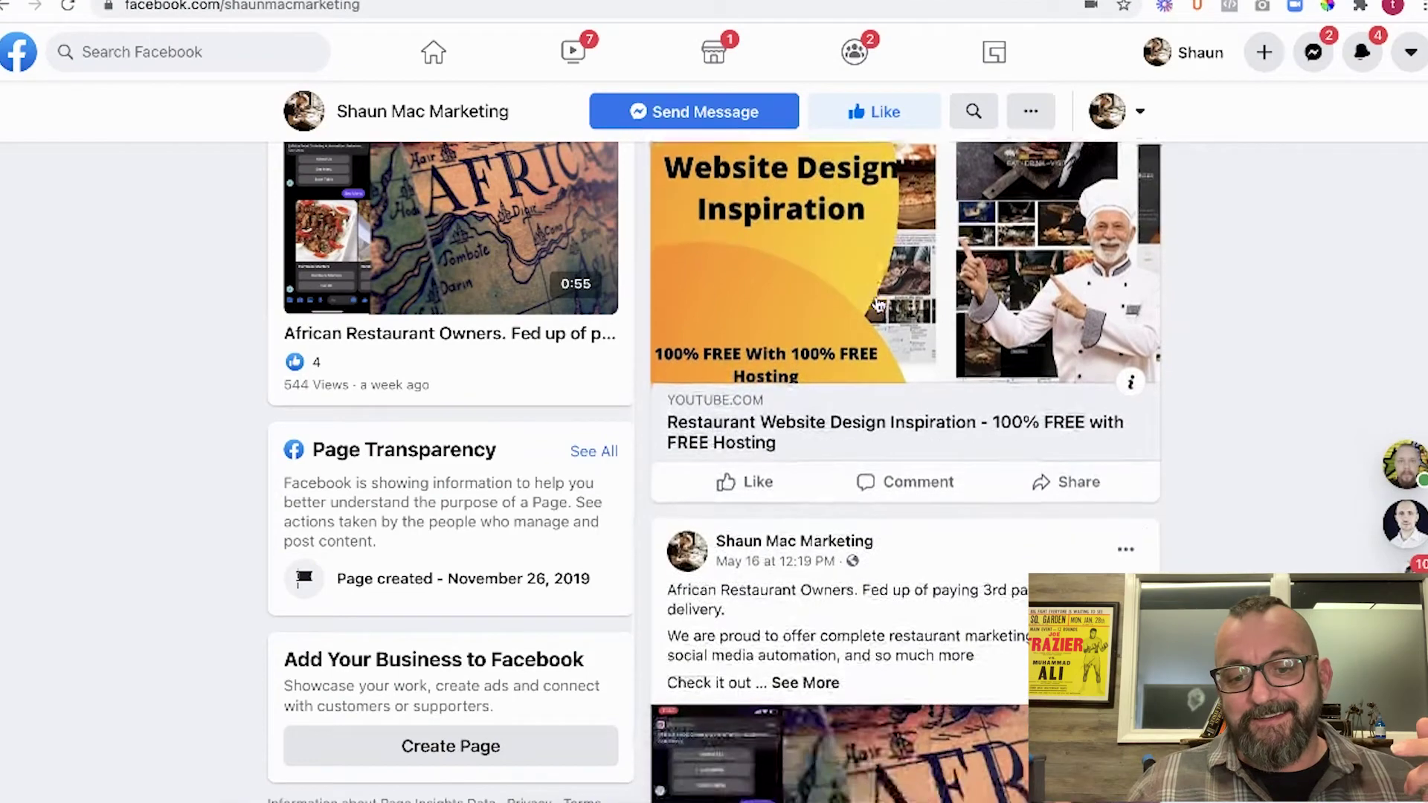
{"action": "scroll", "coordinate": [878, 305], "scroll_direction": "down", "scroll_amount": 5}
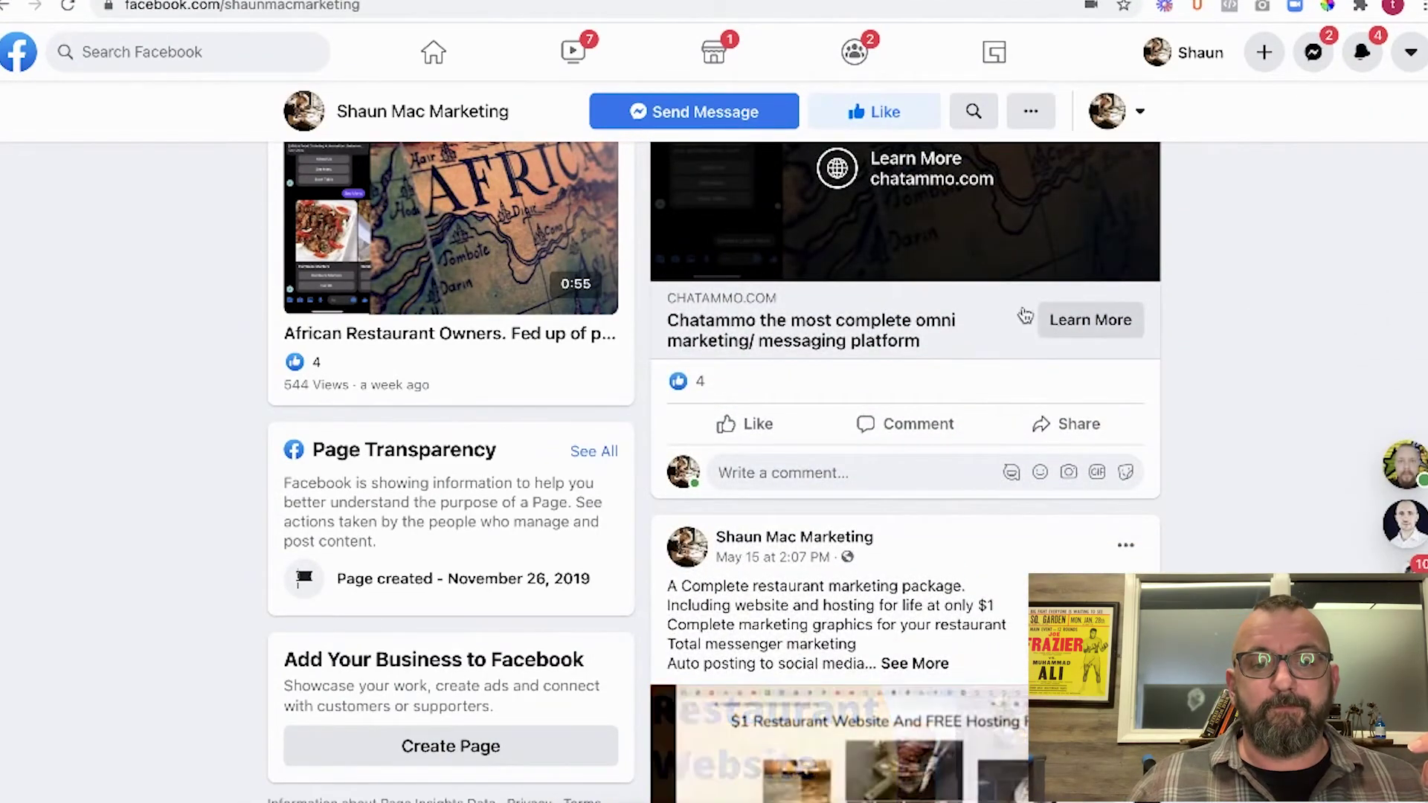
{"action": "scroll", "coordinate": [890, 273], "scroll_direction": "down", "scroll_amount": 10}
{"action": "scroll", "coordinate": [890, 274], "scroll_direction": "up", "scroll_amount": 8}
{"action": "scroll", "coordinate": [885, 287], "scroll_direction": "up", "scroll_amount": 10}
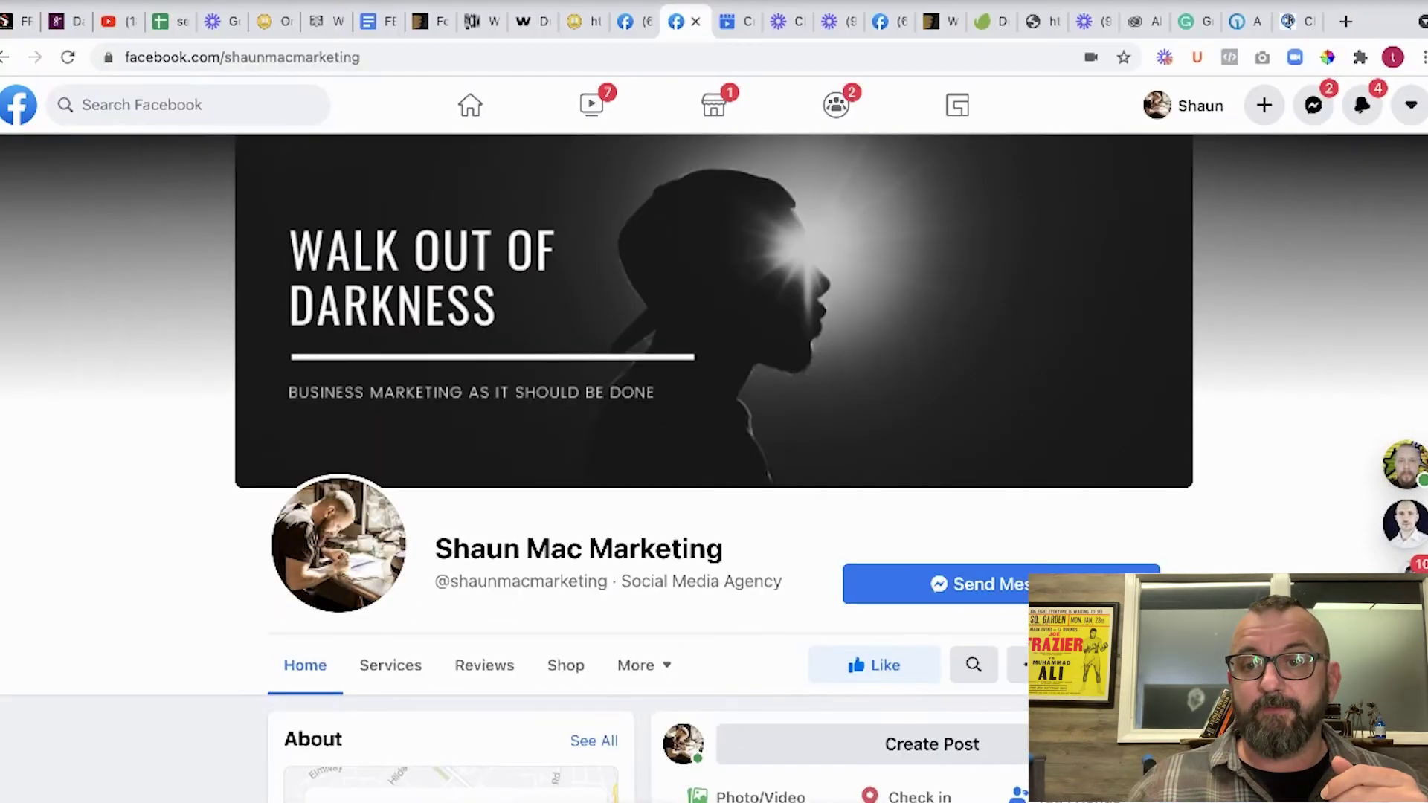
Step: Back in ChatAmmo, create the Test post campaign a second time and confirm it
{"action": "left_click", "coordinate": [1287, 21]}
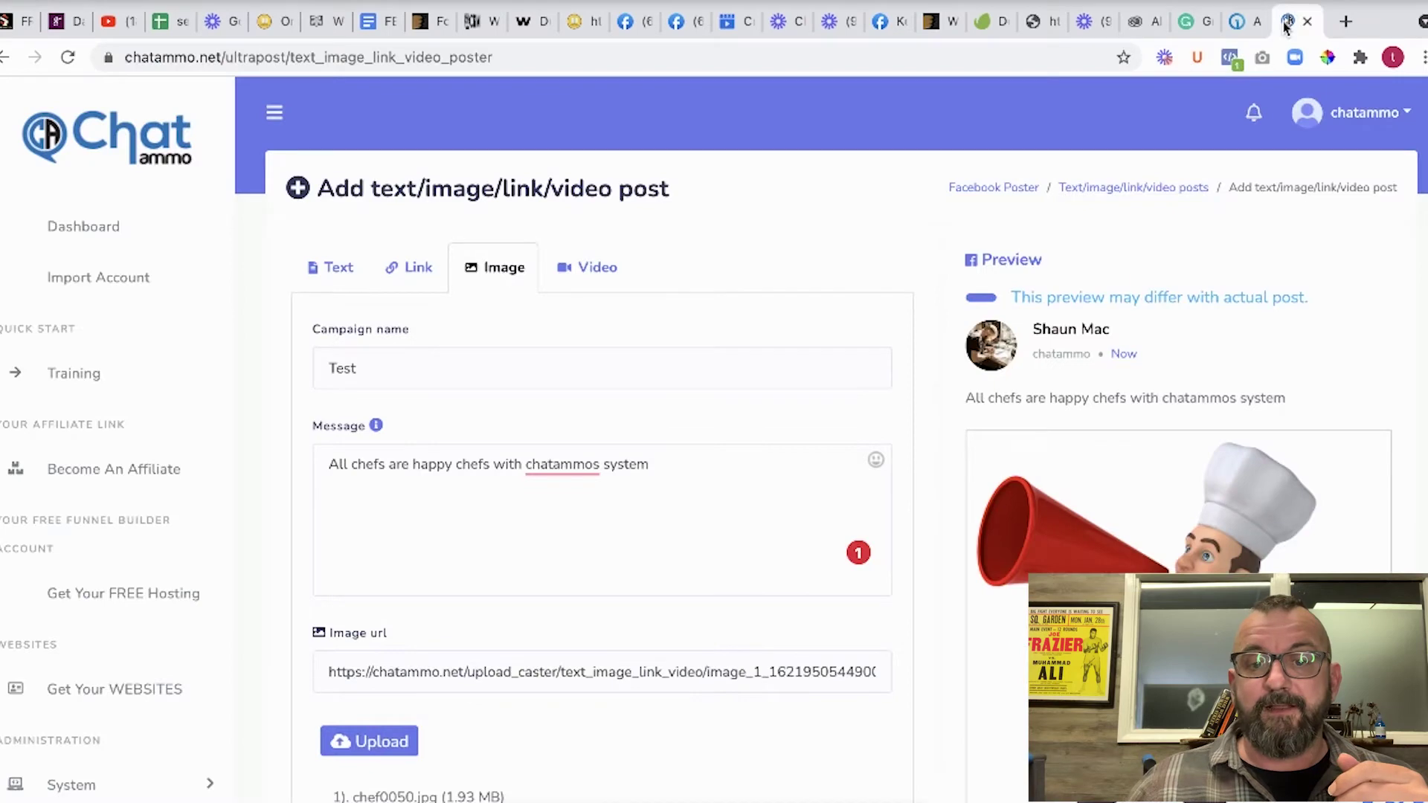
{"action": "scroll", "coordinate": [586, 298], "scroll_direction": "down", "scroll_amount": 8}
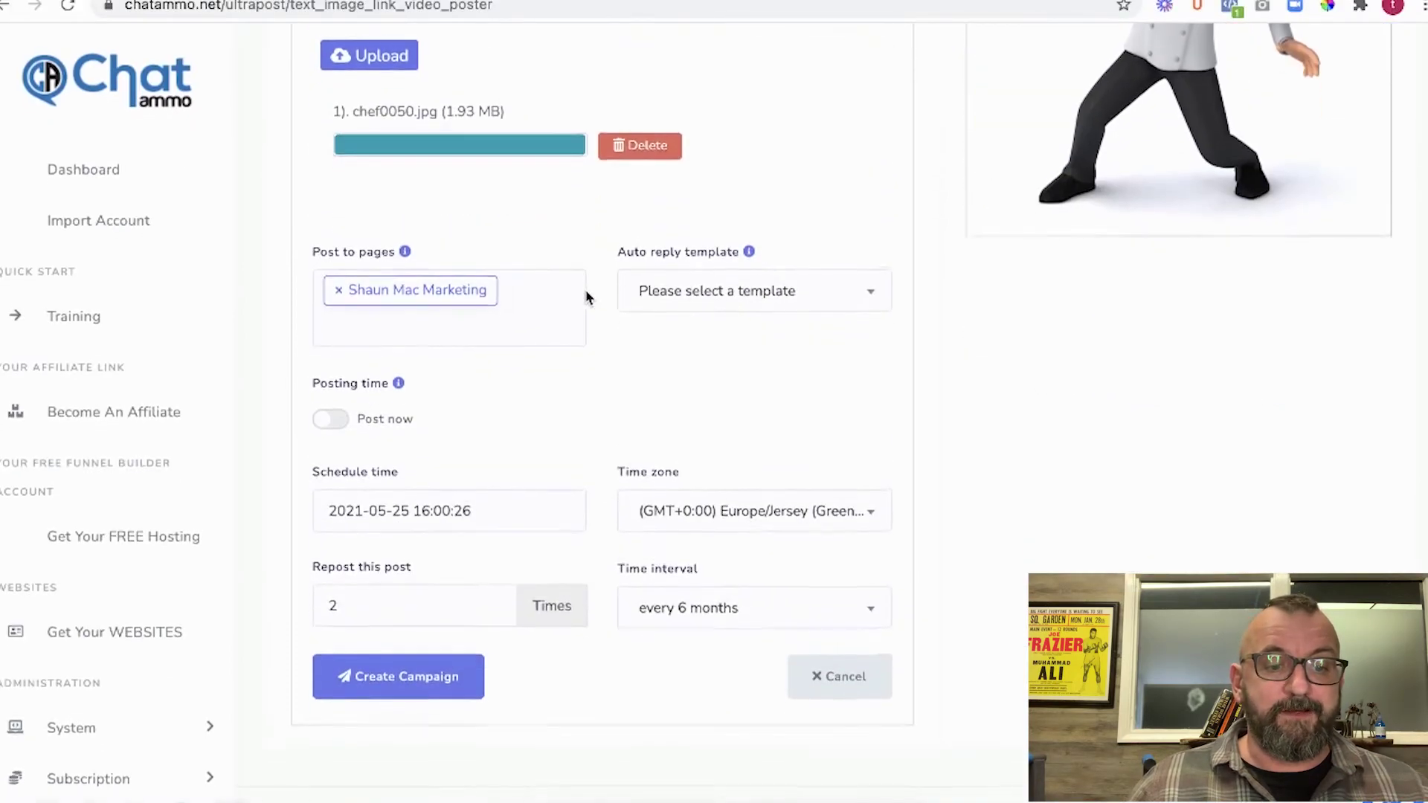
{"action": "left_click", "coordinate": [392, 682]}
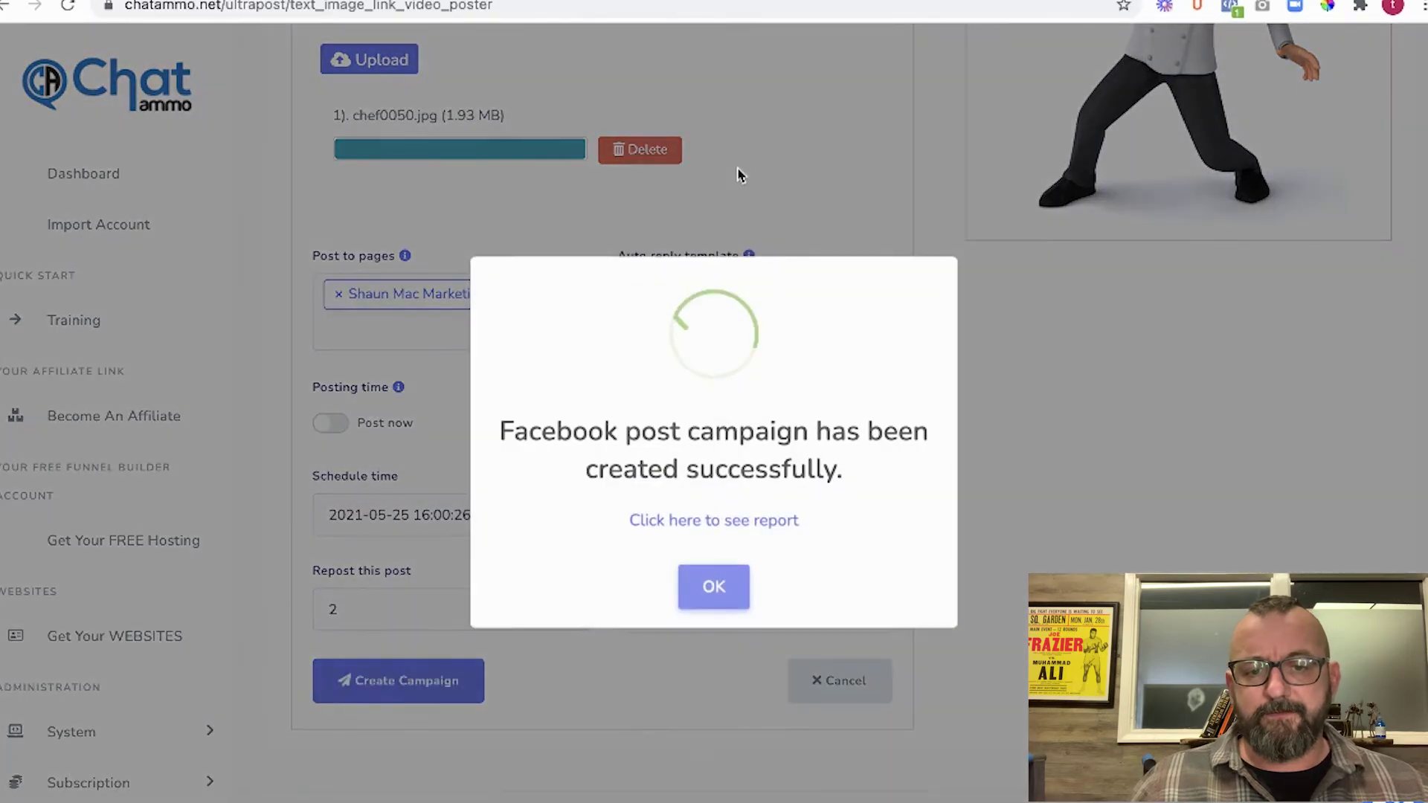
{"action": "left_click", "coordinate": [699, 589]}
Step: Switch to the Text tab and open the post list showing both pending Test campaigns
{"action": "scroll", "coordinate": [437, 282], "scroll_direction": "up", "scroll_amount": 8}
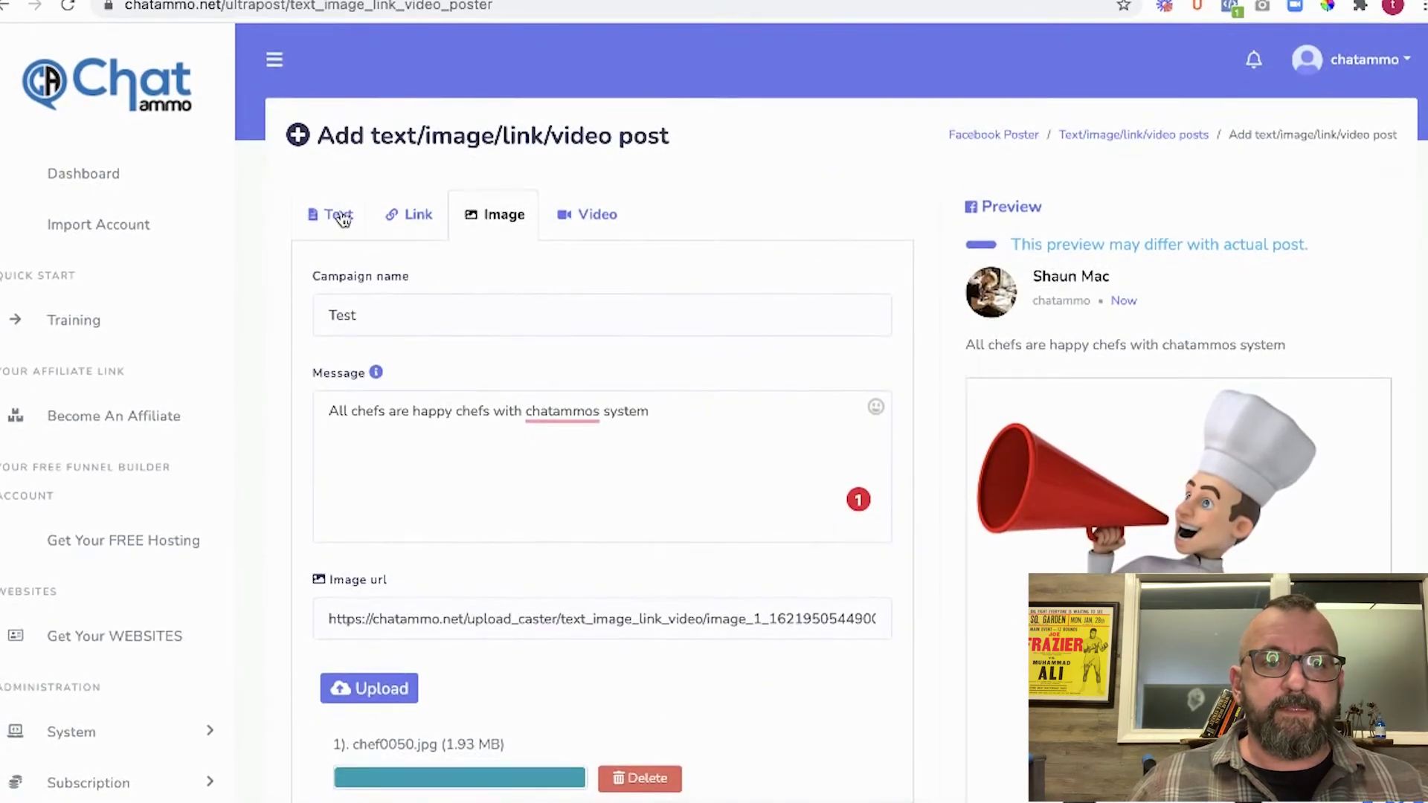
{"action": "left_click", "coordinate": [334, 217]}
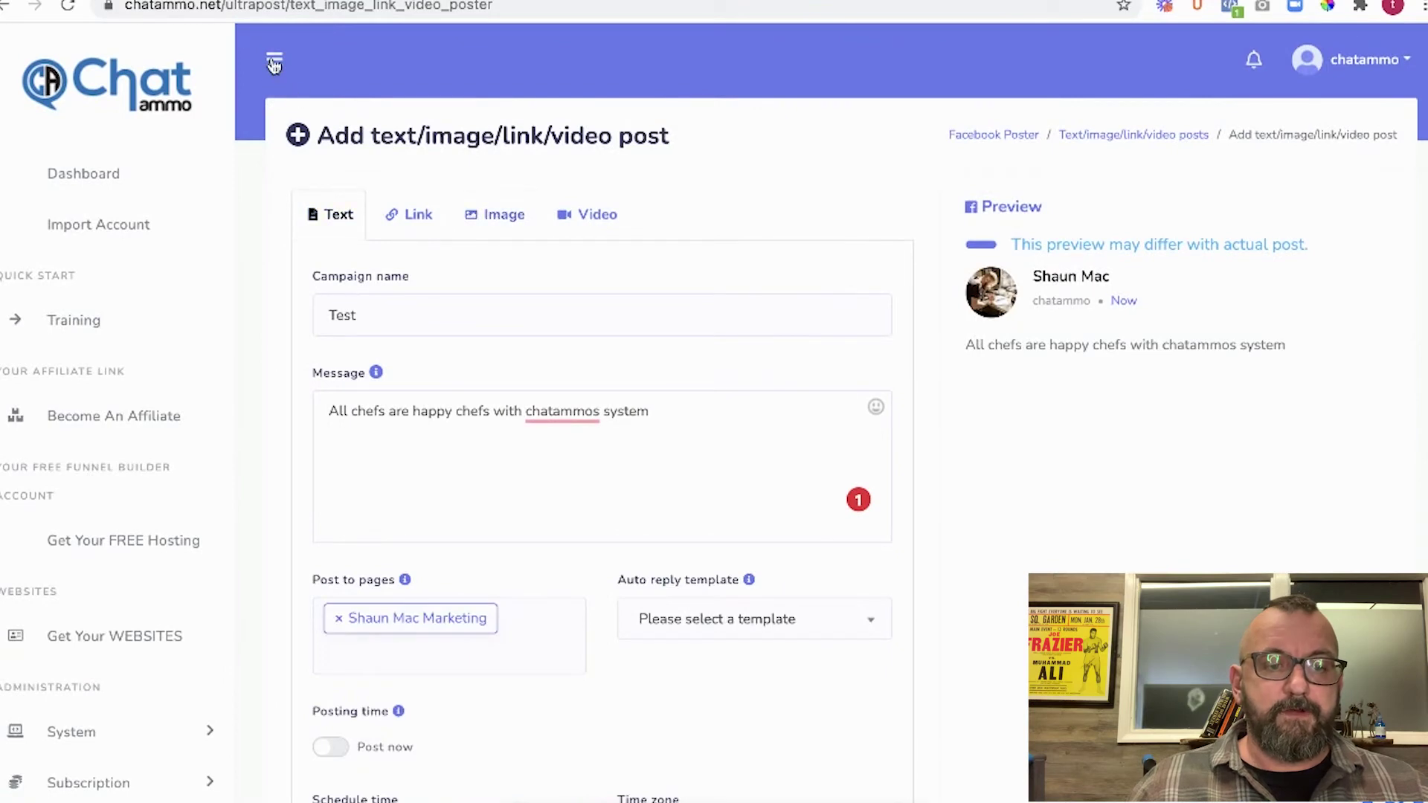
{"action": "left_click", "coordinate": [1101, 139]}
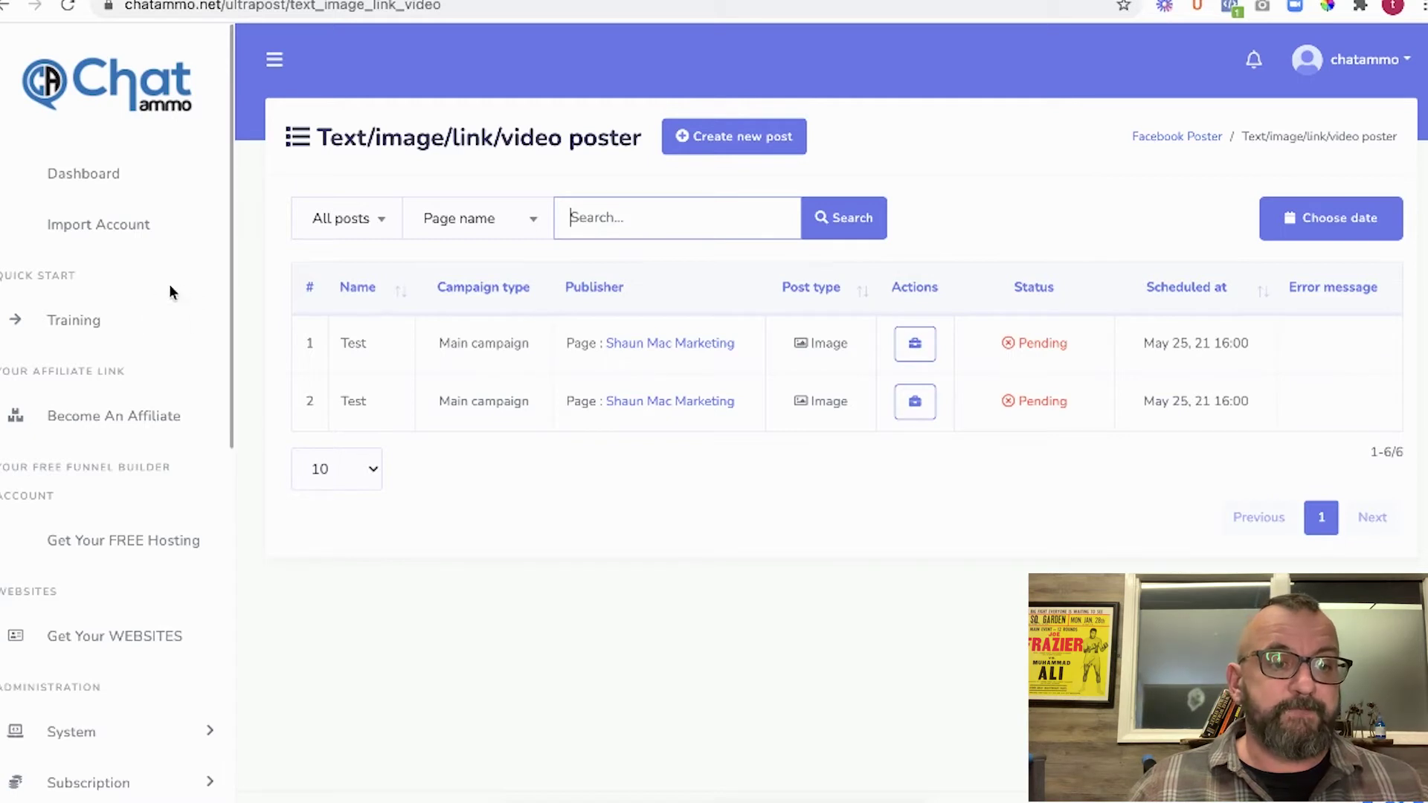
Step: Scroll the ChatAmmo sidebar down and open Comment growth tools
{"action": "left_click_drag", "start_coordinate": [233, 280], "coordinate": [224, 369]}
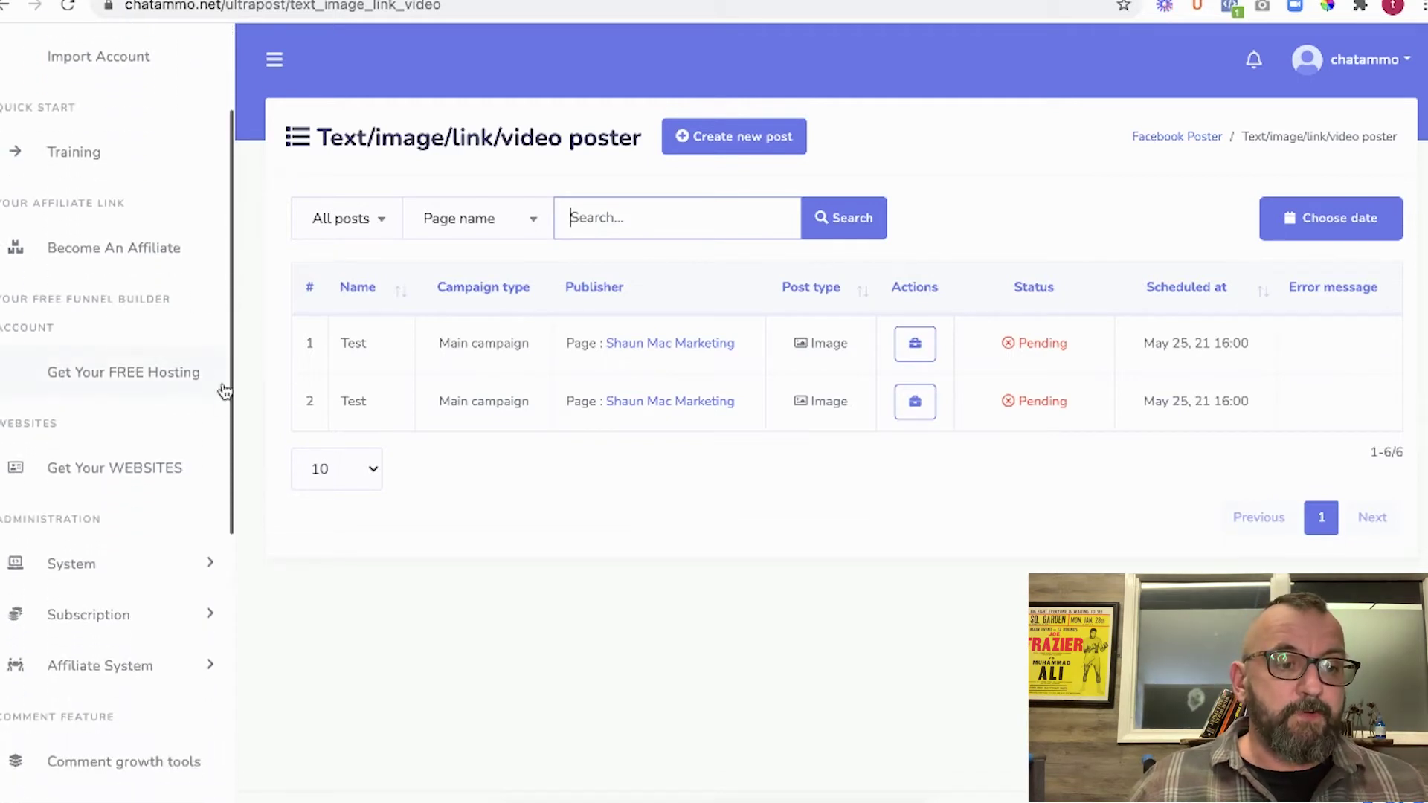
{"action": "scroll", "coordinate": [145, 398], "scroll_direction": "down", "scroll_amount": 5}
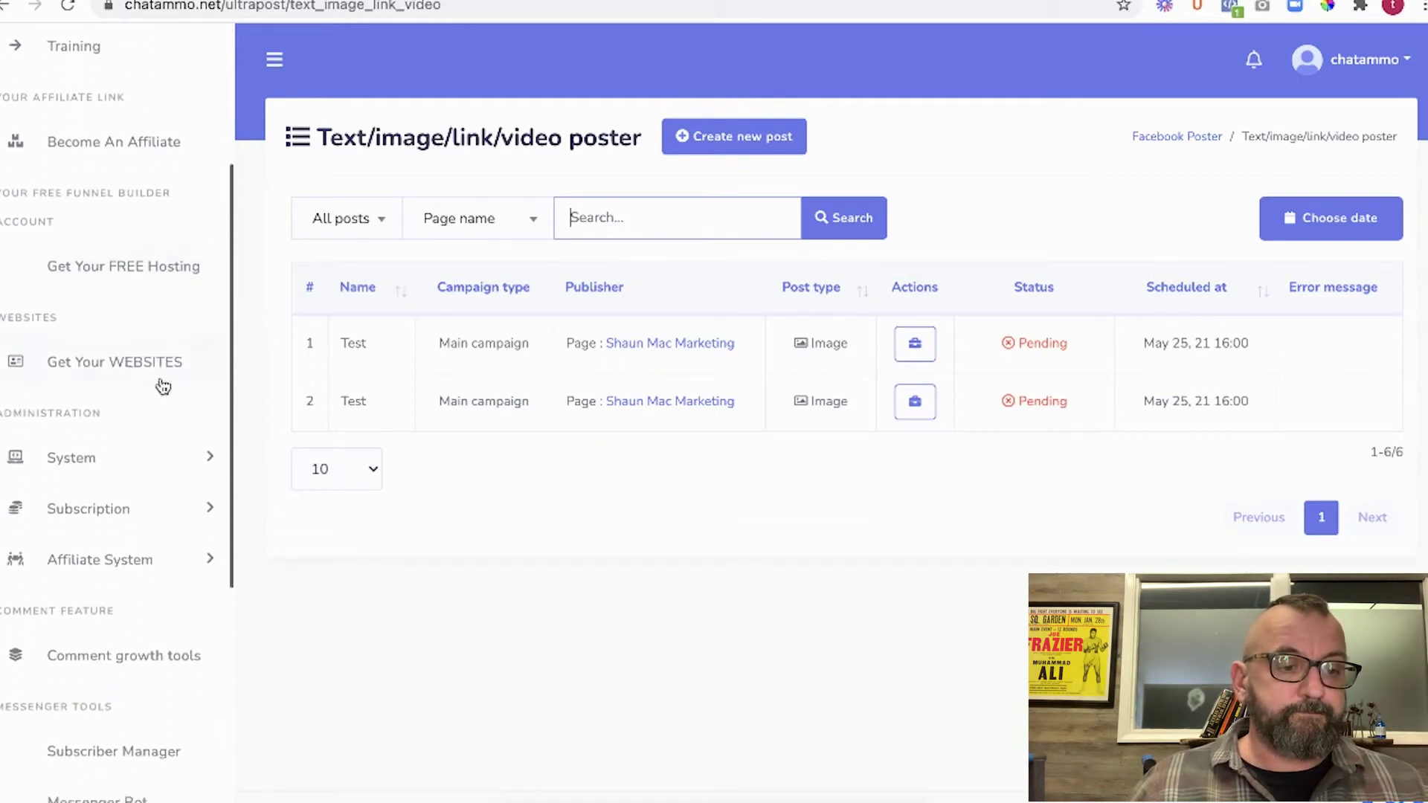
{"action": "left_click", "coordinate": [140, 497]}
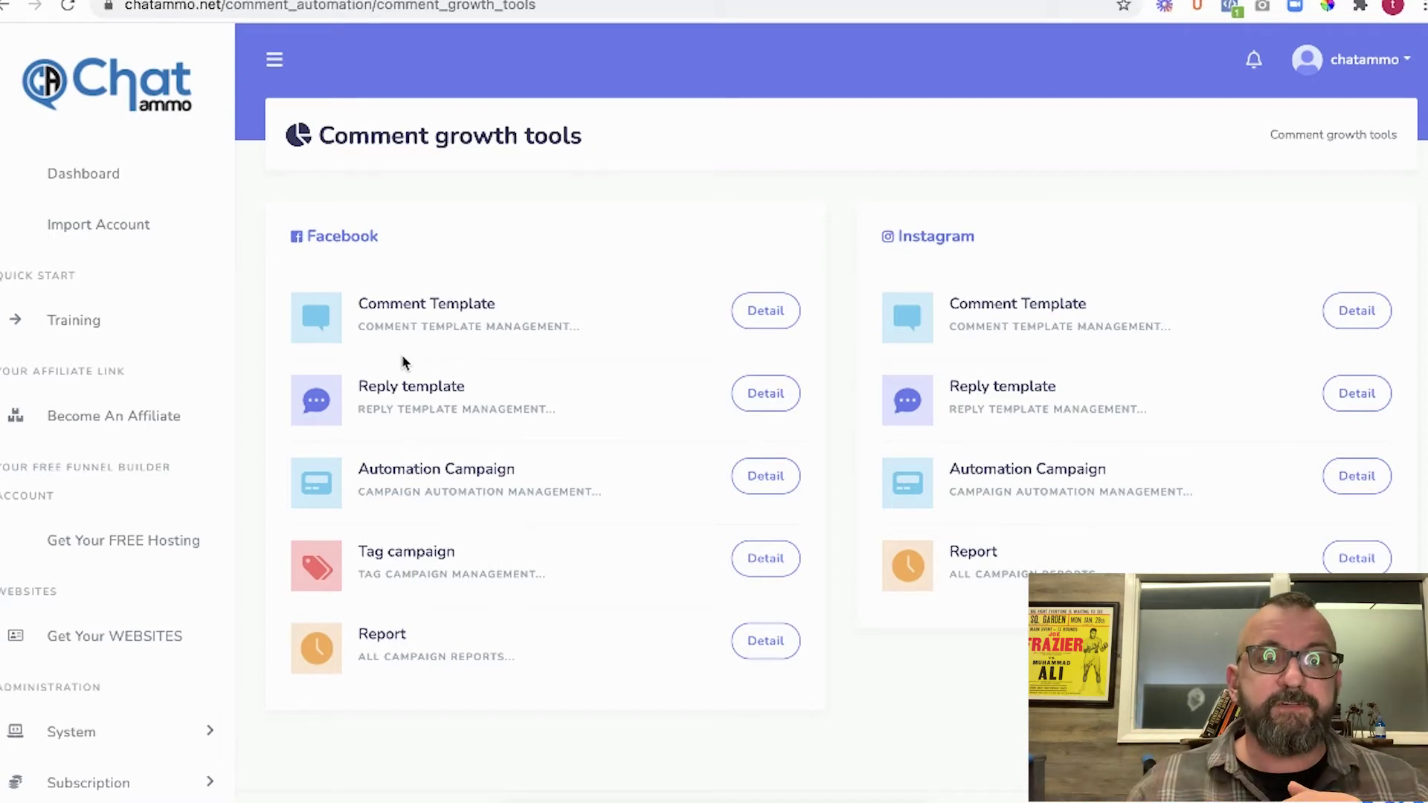
Step: Start a new Facebook comment template named 'test' with the comment 'Thanks for your comment'
{"action": "left_click", "coordinate": [765, 320]}
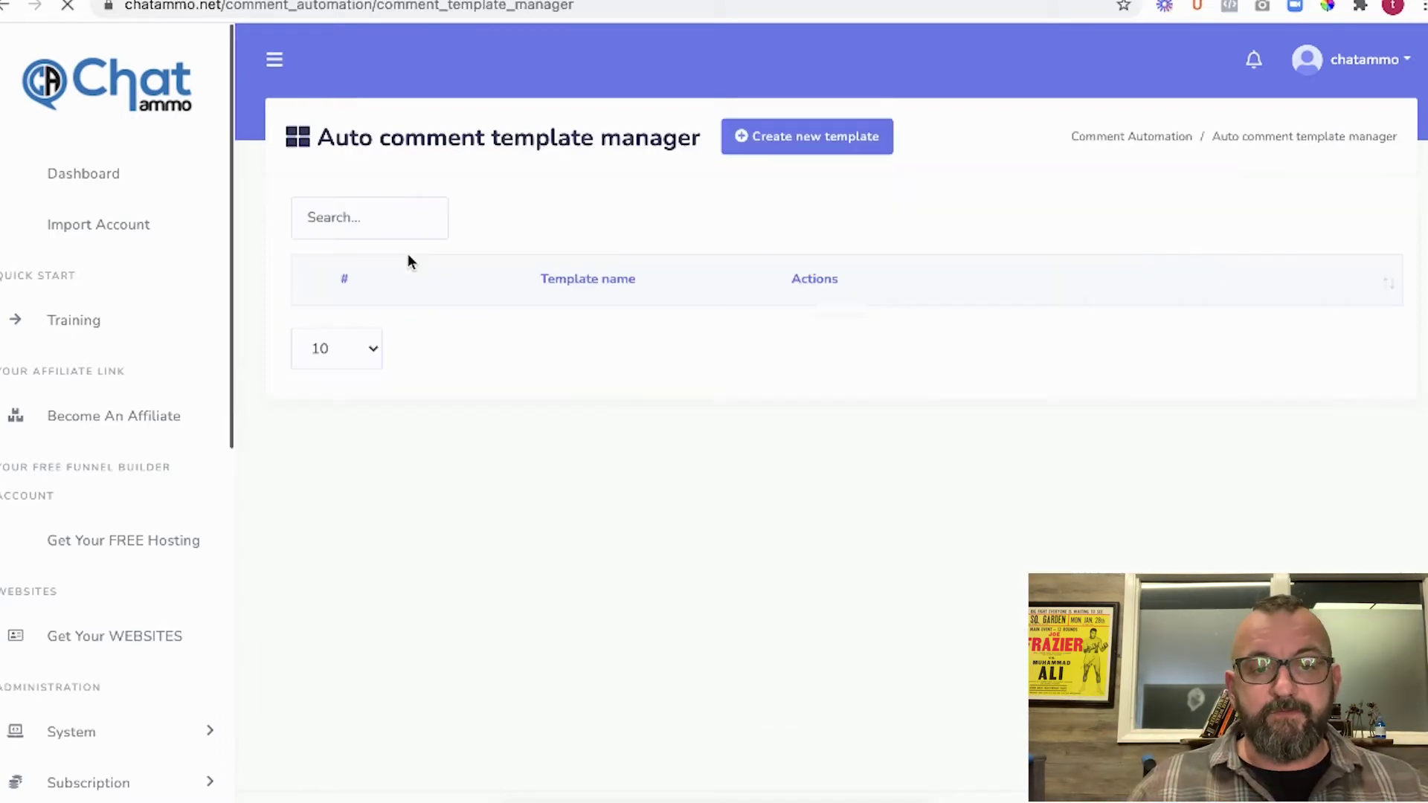
{"action": "left_click", "coordinate": [818, 141]}
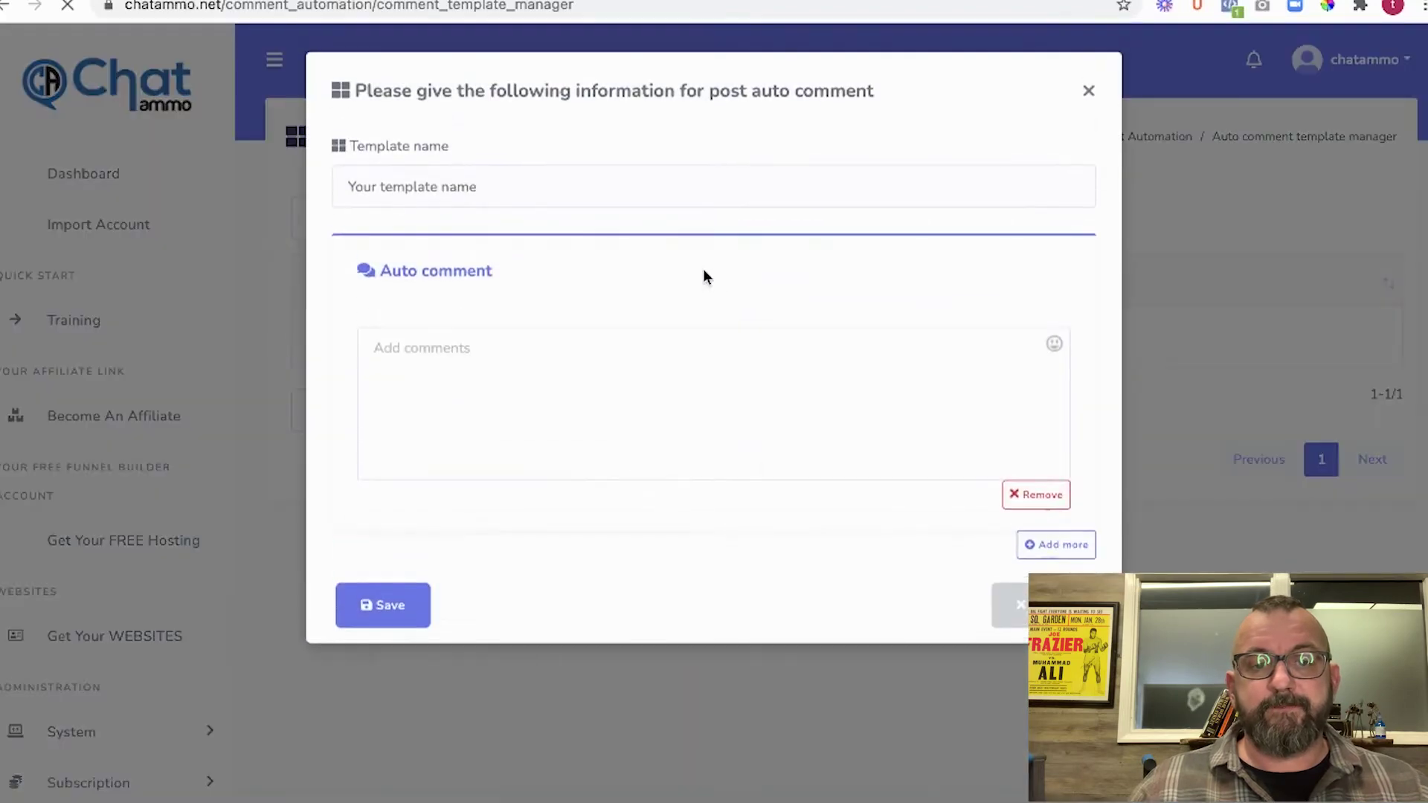
{"action": "left_click", "coordinate": [441, 195]}
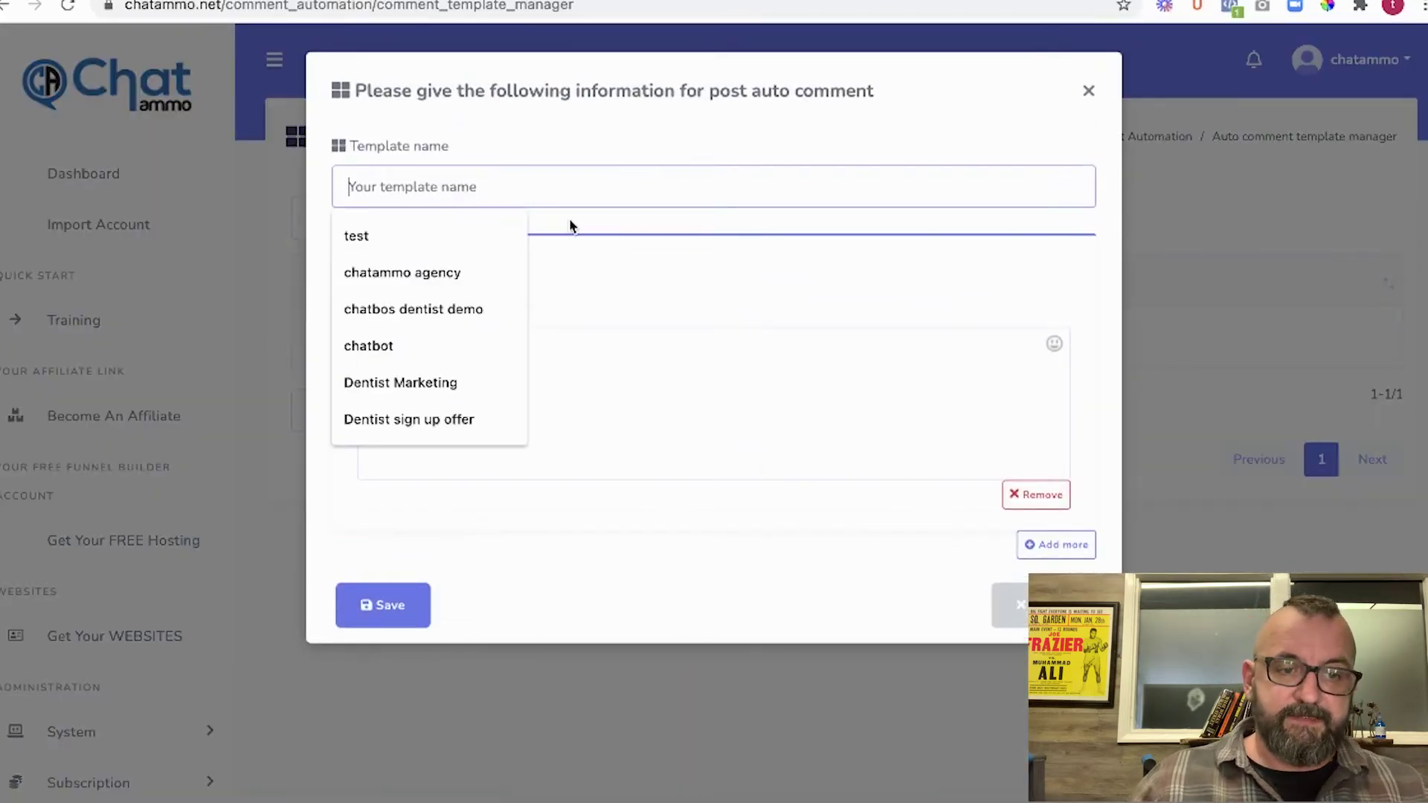
{"action": "left_click", "coordinate": [384, 233]}
{"action": "left_click", "coordinate": [482, 357]}
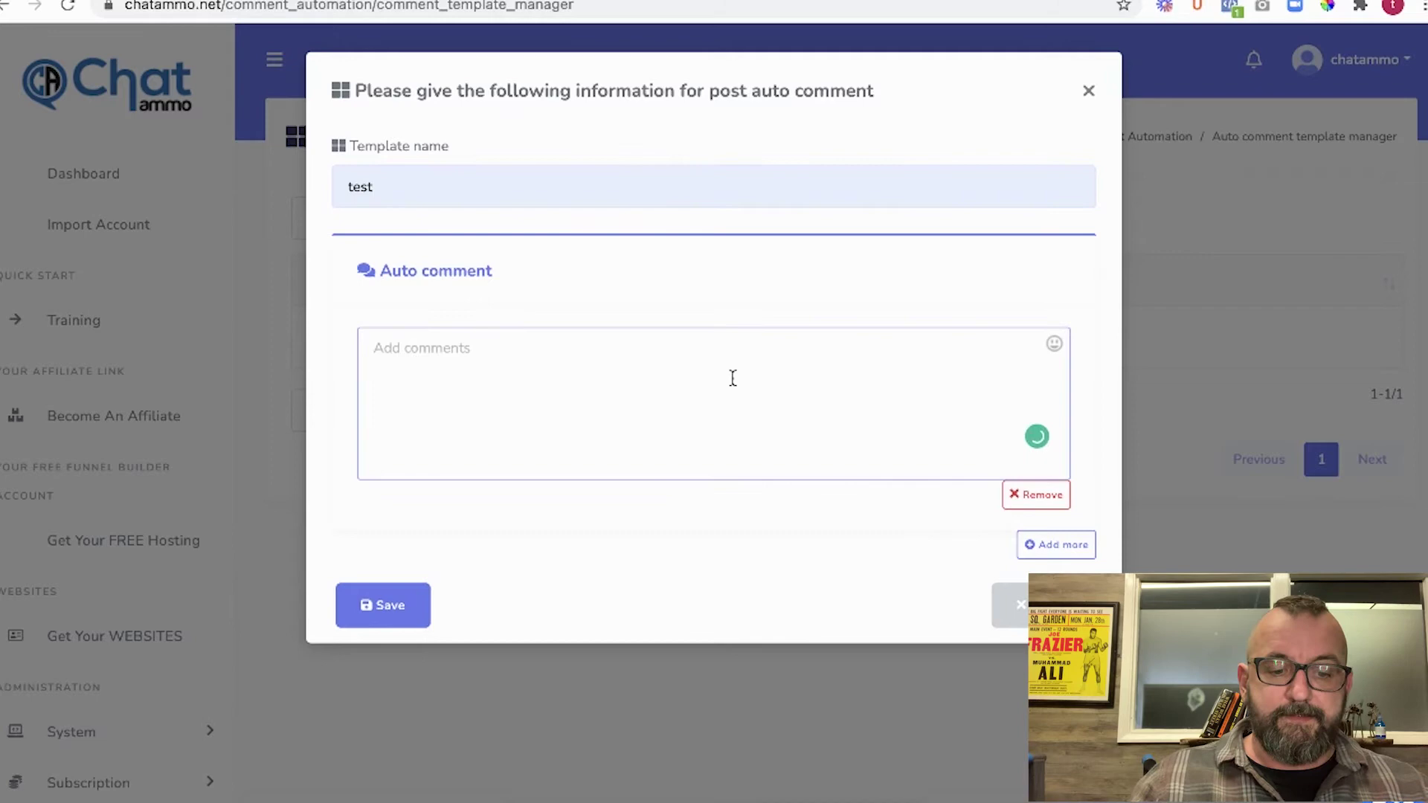
{"action": "type", "text": "Thanks "}
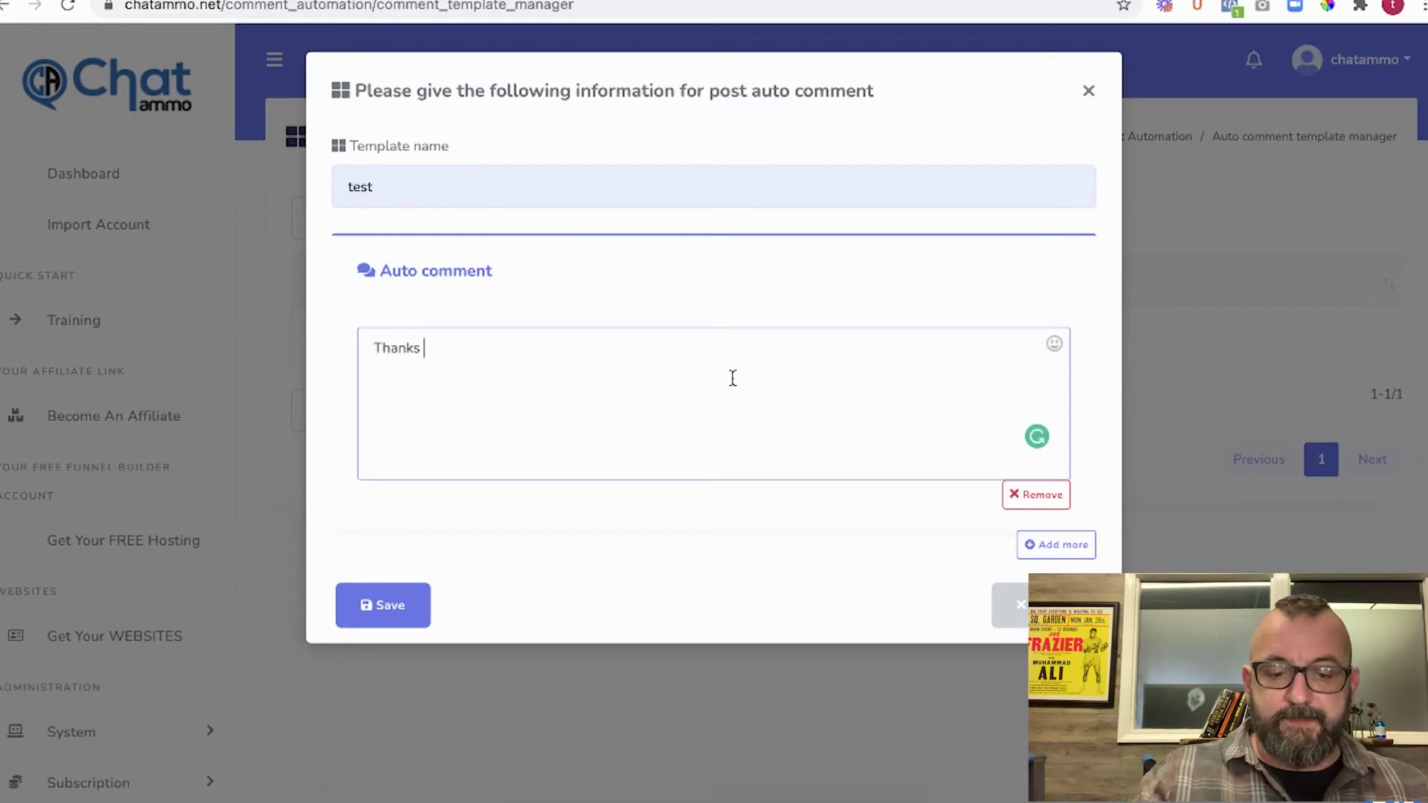
{"action": "type", "text": "for your"}
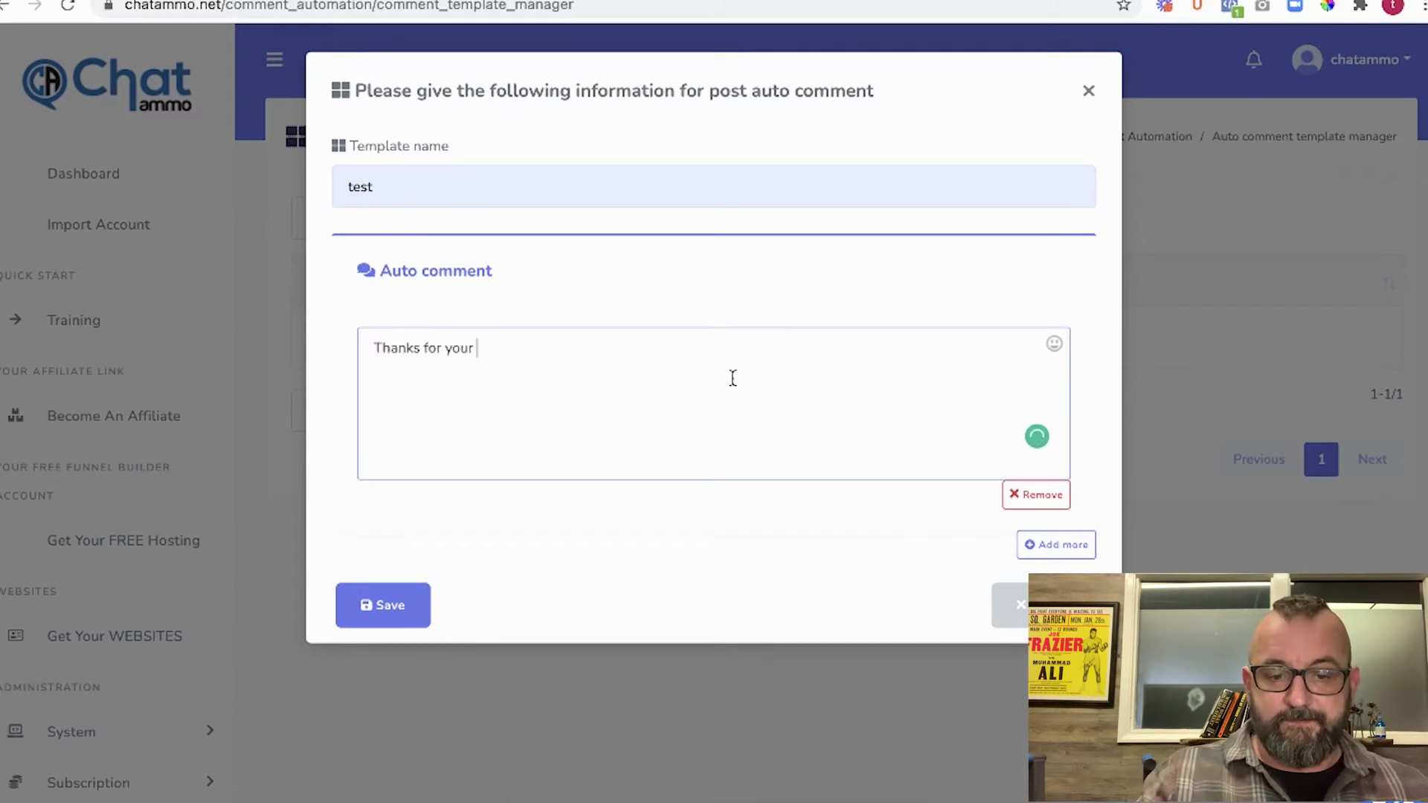
{"action": "type", "text": " comment"}
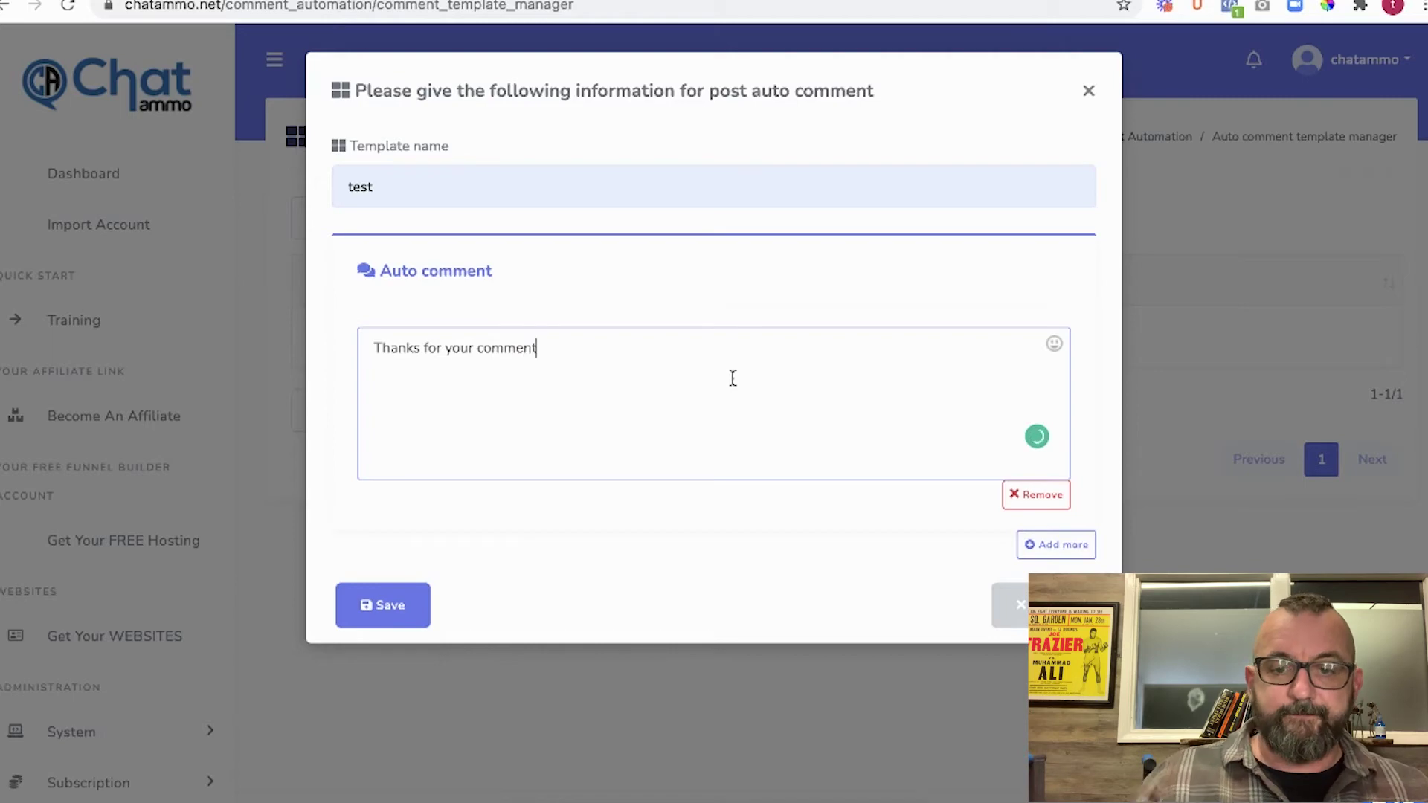
Step: Add a second comment 'awesome great to have you here' and save the template
{"action": "left_click", "coordinate": [1071, 545]}
{"action": "left_click", "coordinate": [560, 680]}
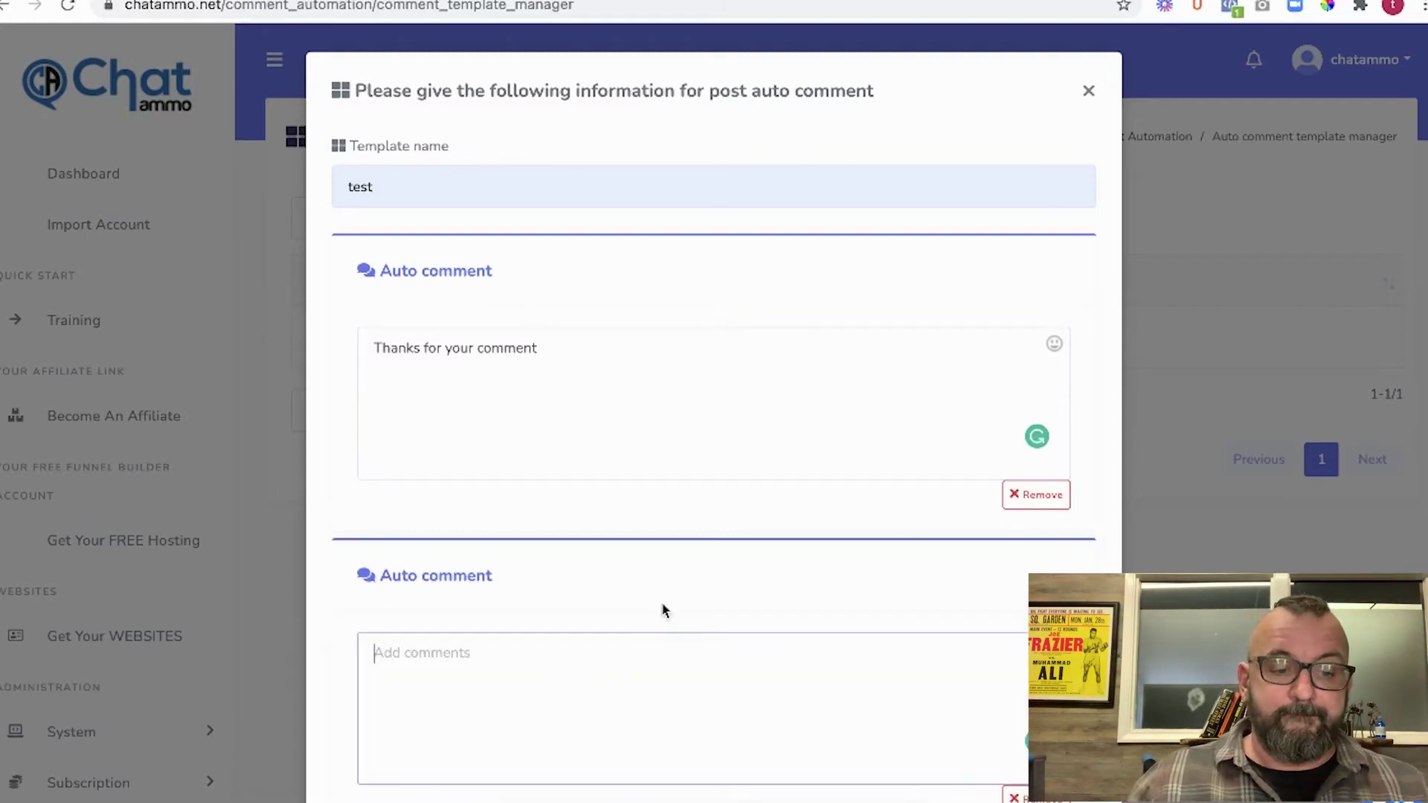
{"action": "type", "text": "awesome great to have you here"}
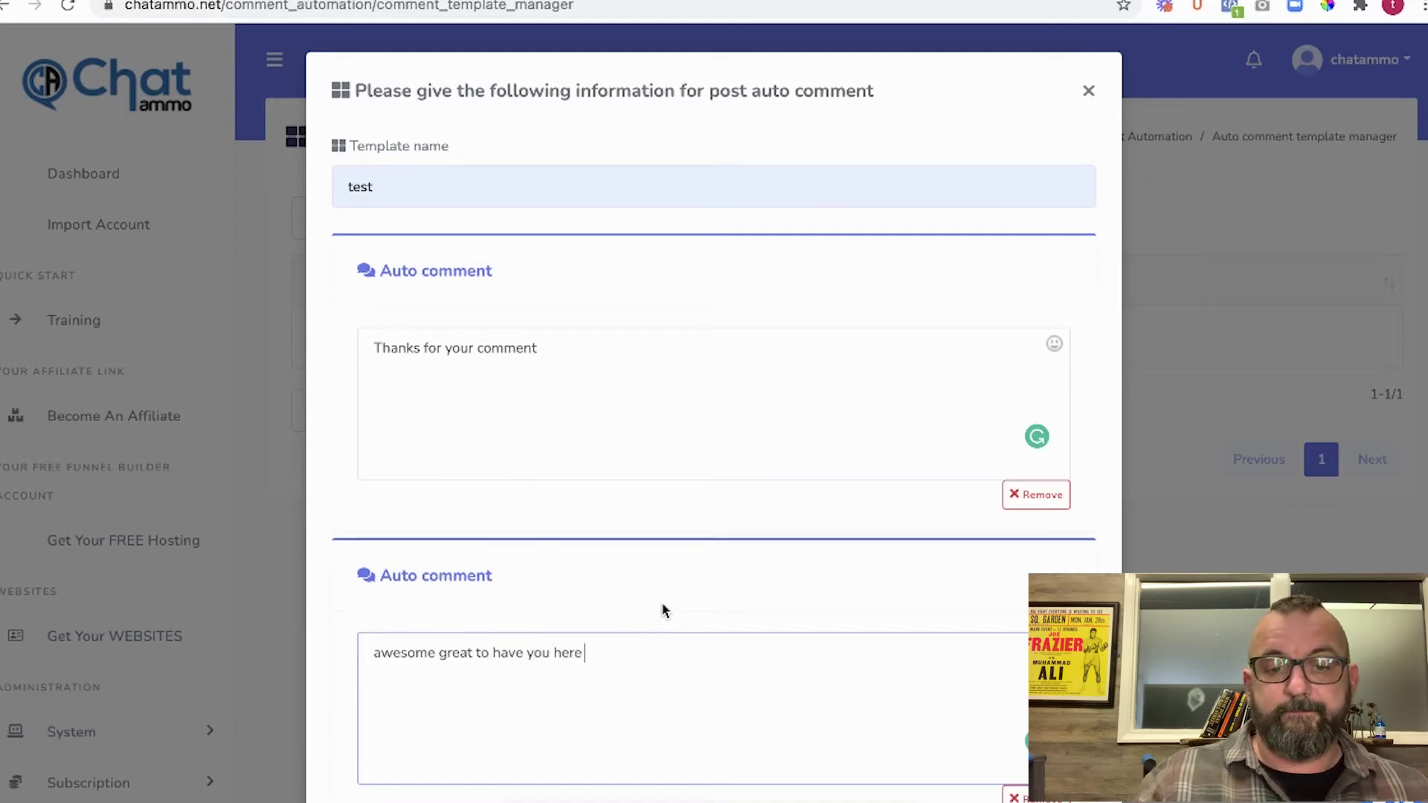
{"action": "scroll", "coordinate": [641, 438], "scroll_direction": "down", "scroll_amount": 3}
{"action": "left_click", "coordinate": [455, 701]}
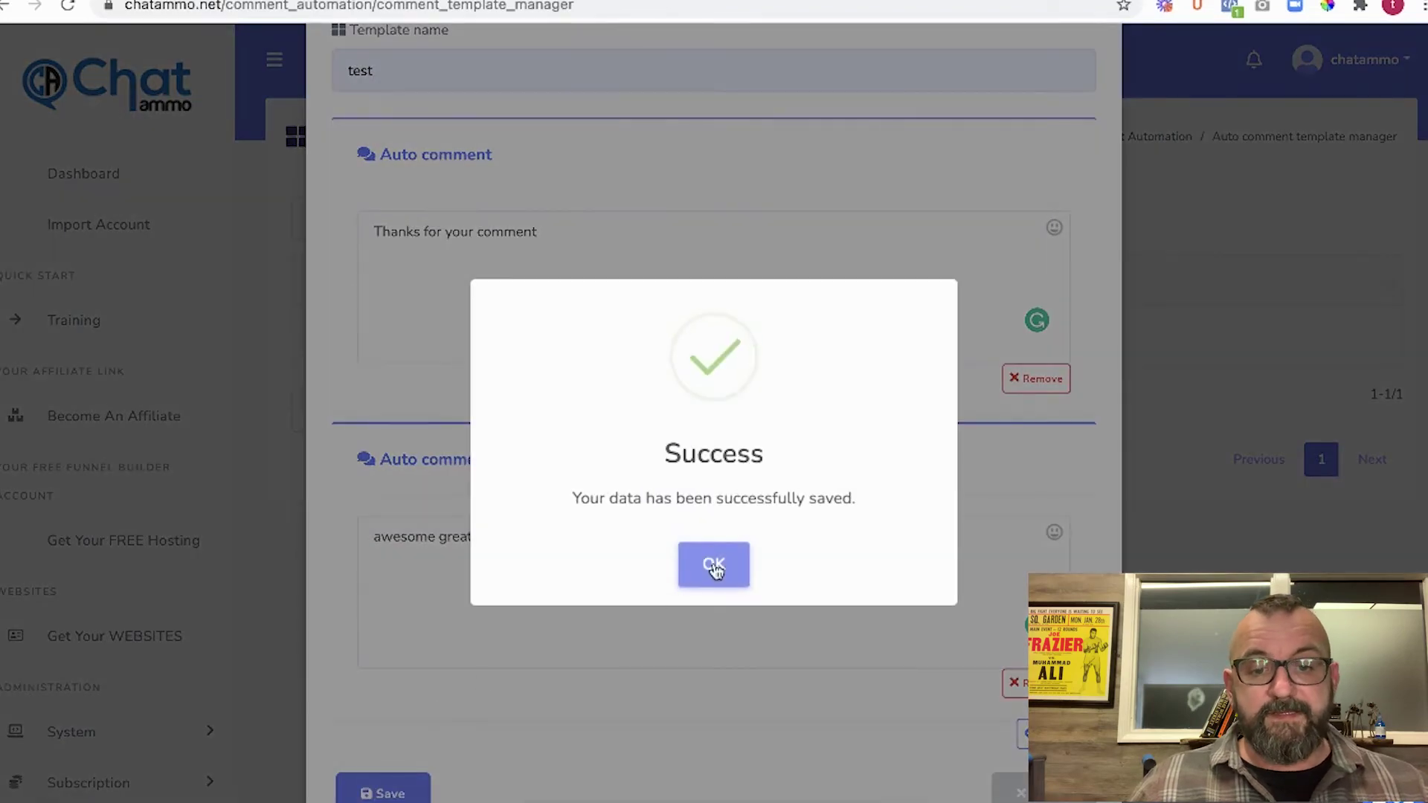
{"action": "left_click", "coordinate": [710, 564]}
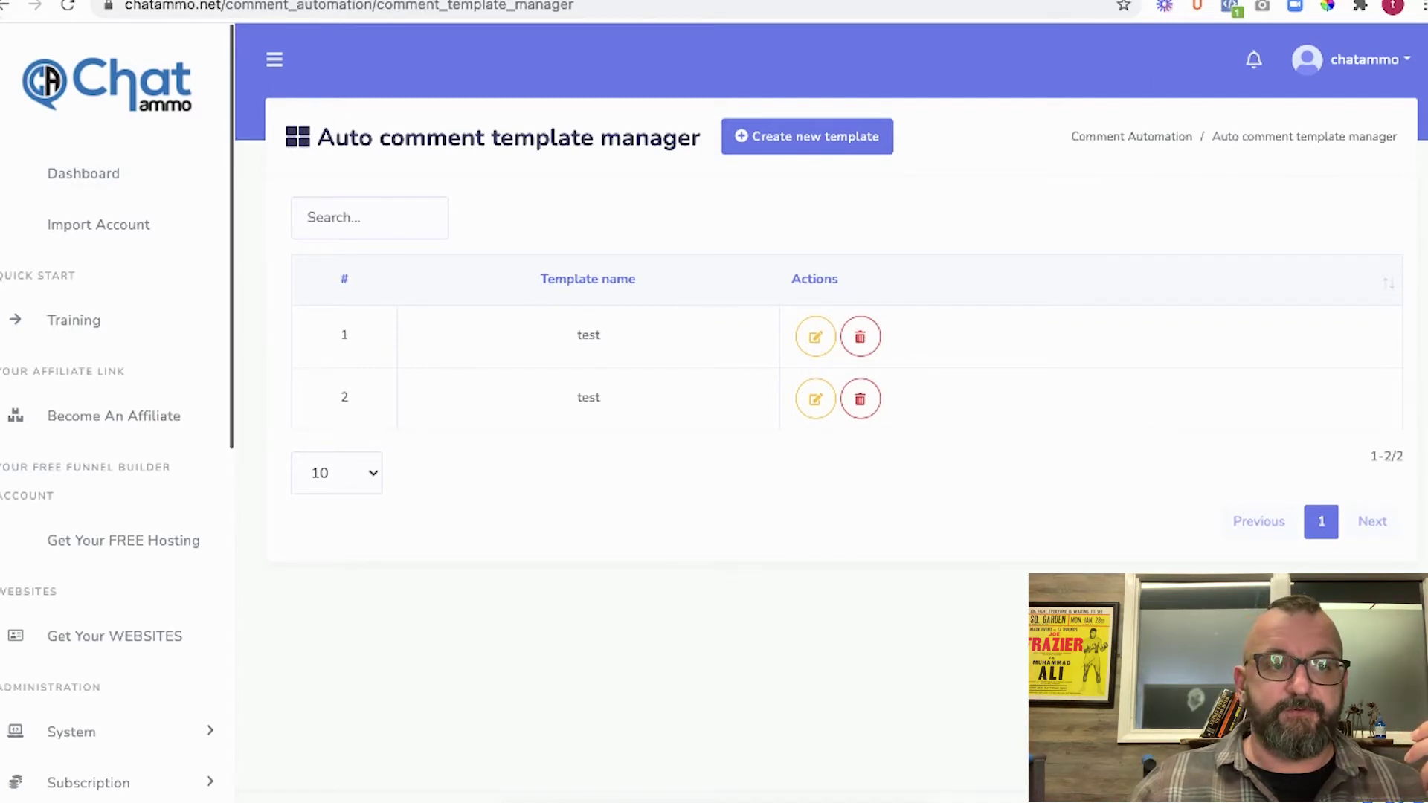
Step: From Comment growth tools, open the Facebook reply template manager and start a new template
{"action": "left_click", "coordinate": [3, 7]}
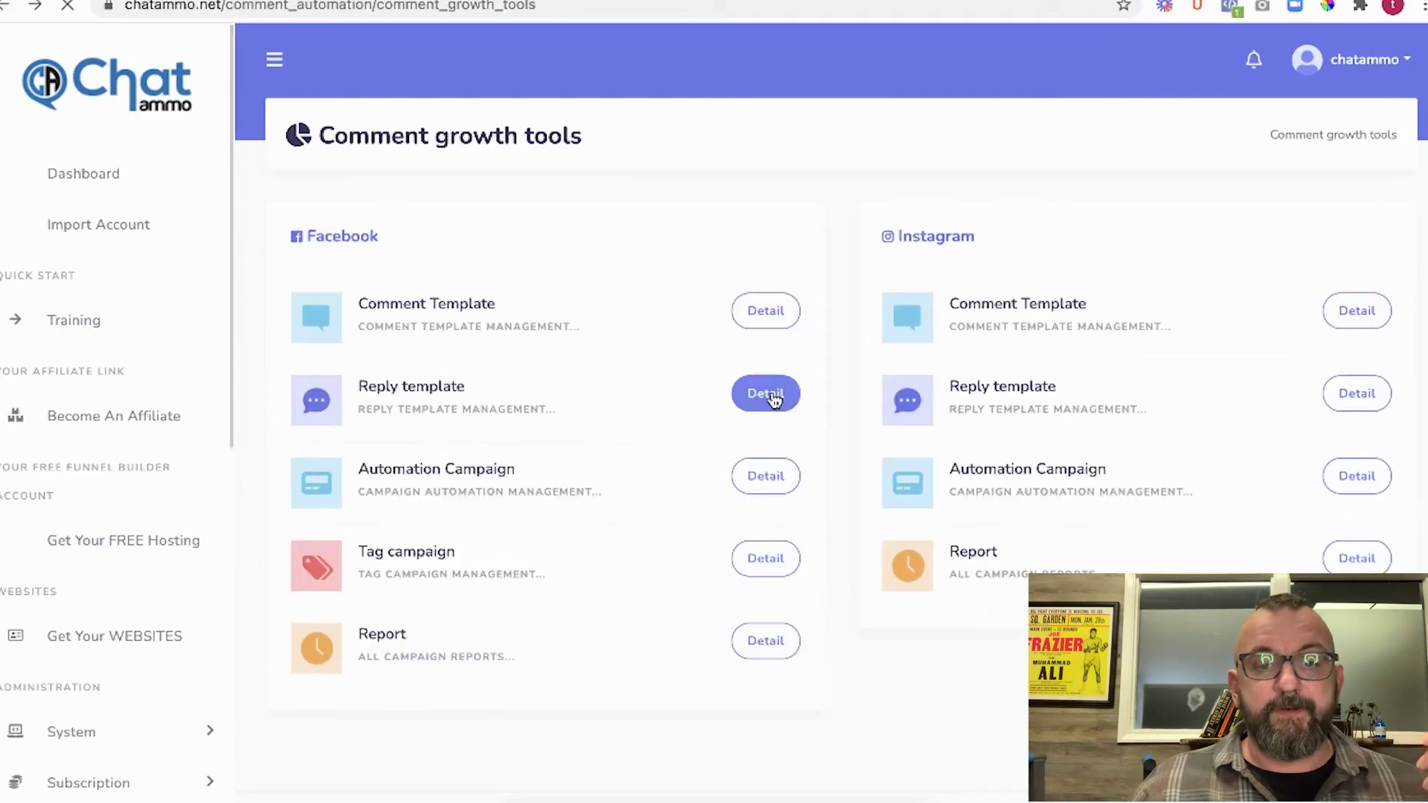
{"action": "left_click", "coordinate": [765, 395]}
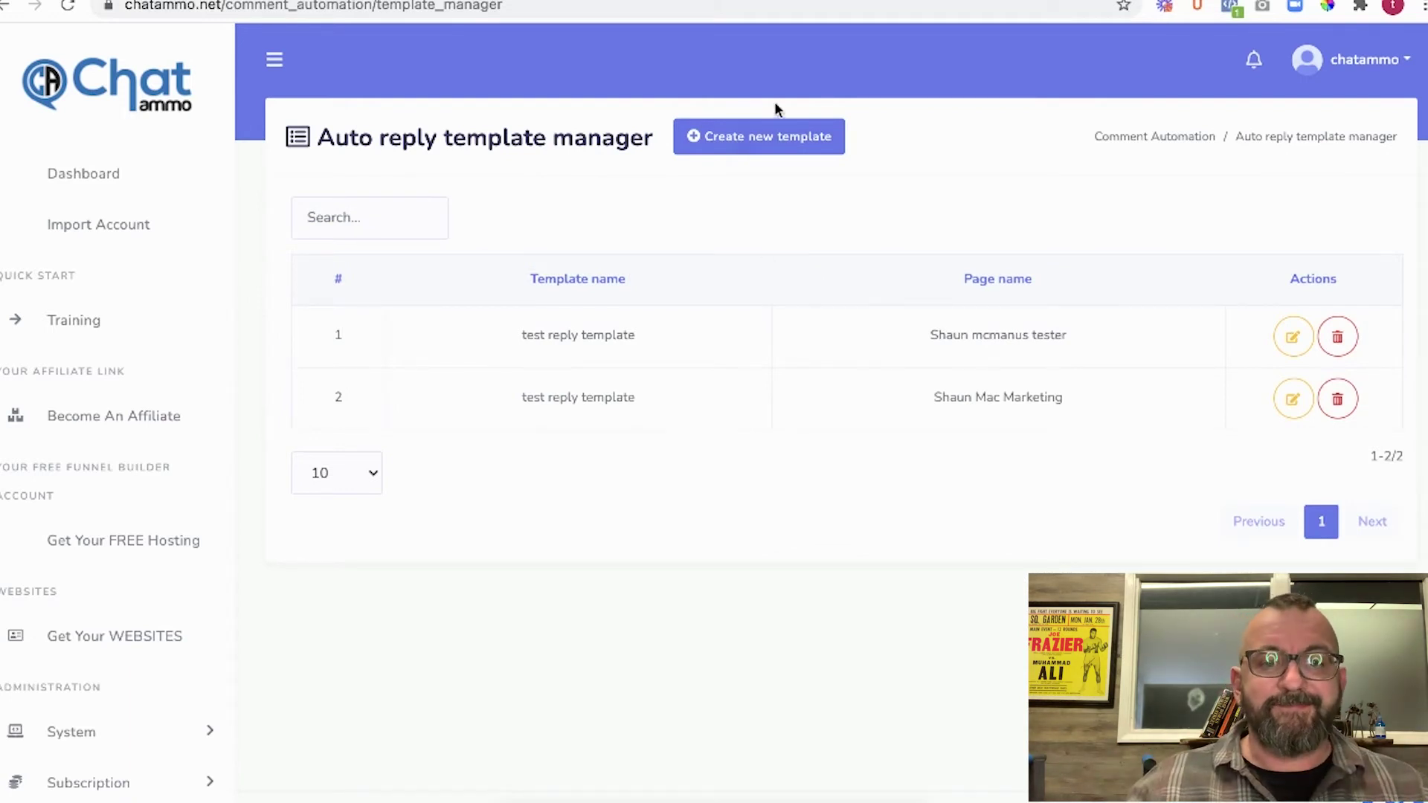
{"action": "left_click", "coordinate": [734, 145]}
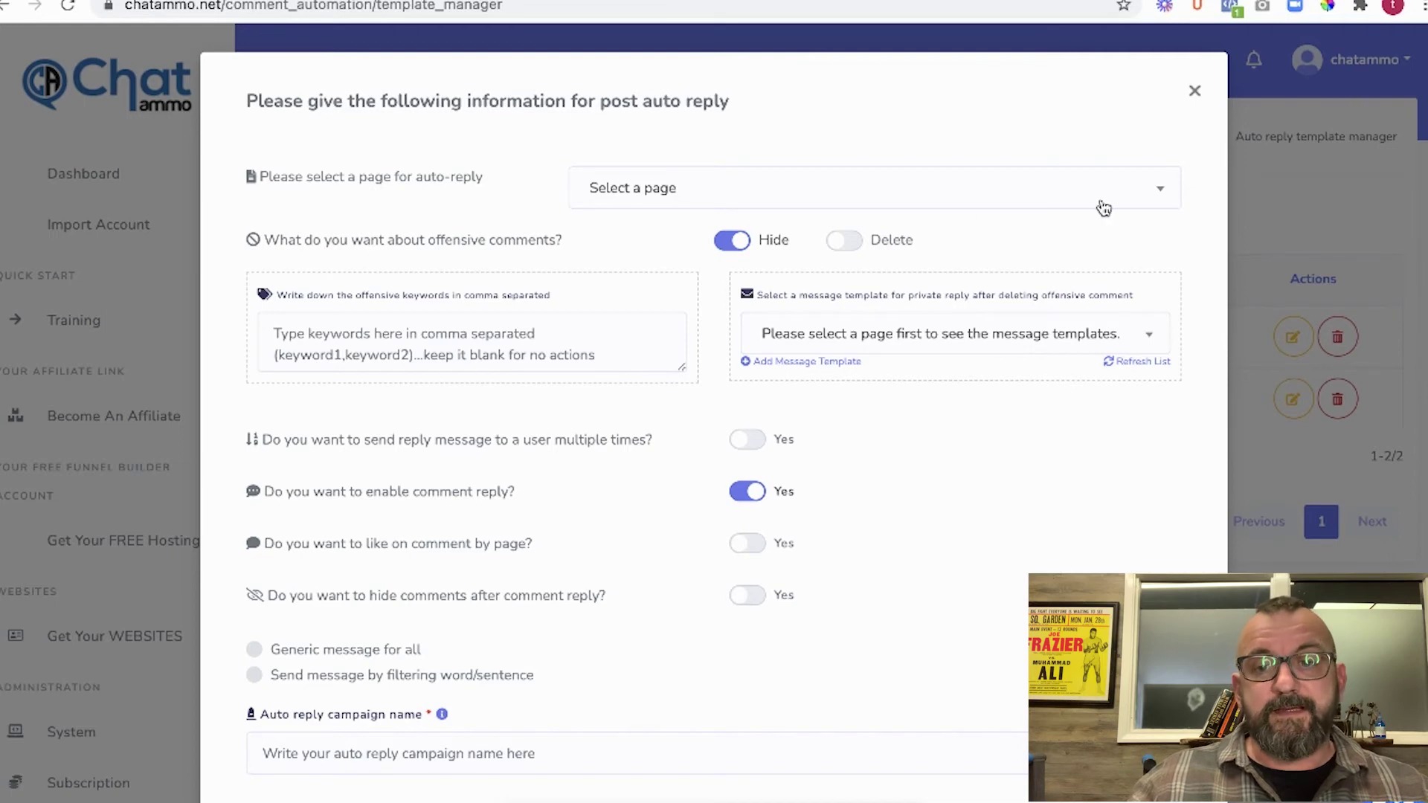
Step: Search for and select the marketing page as the auto-reply target
{"action": "left_click", "coordinate": [1138, 195]}
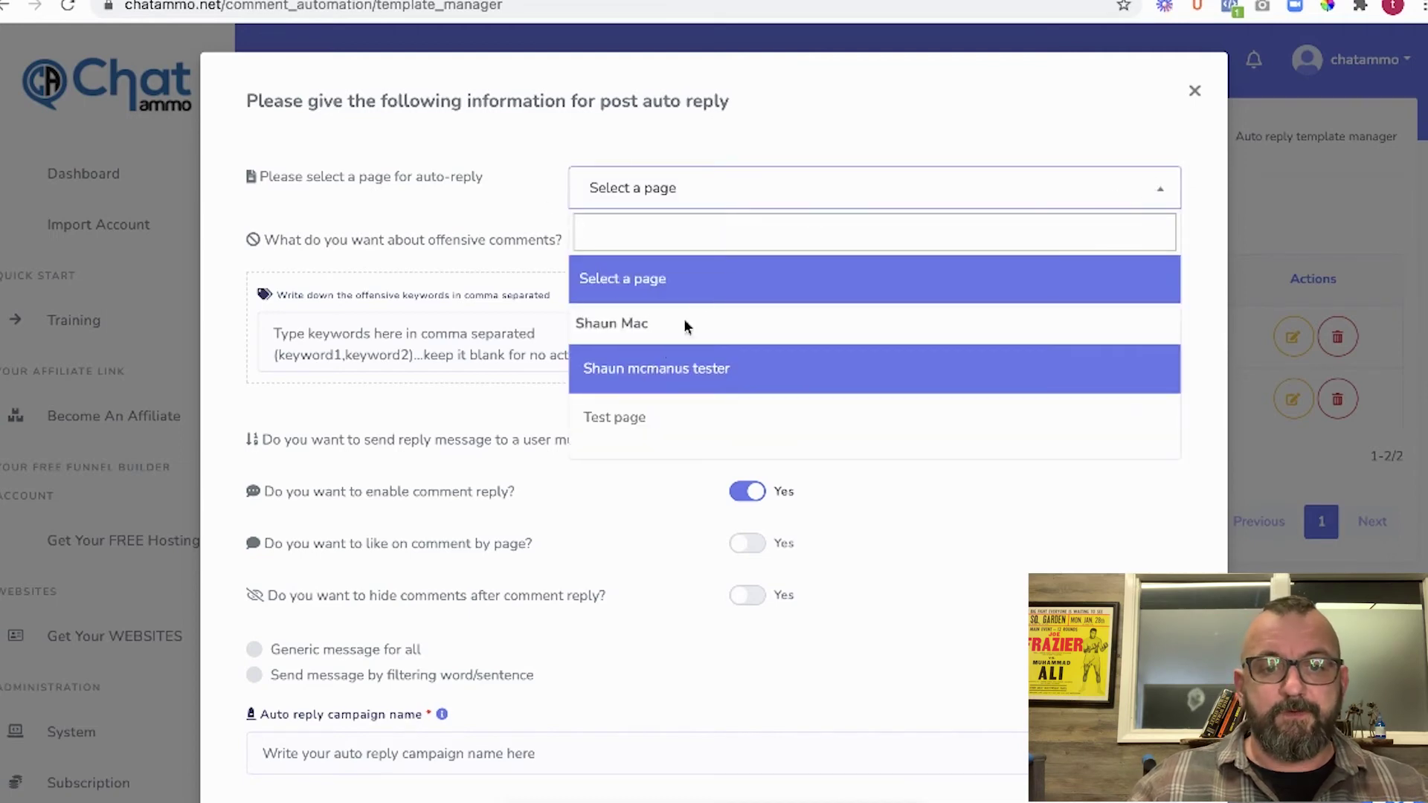
{"action": "type", "text": "shaun mac"}
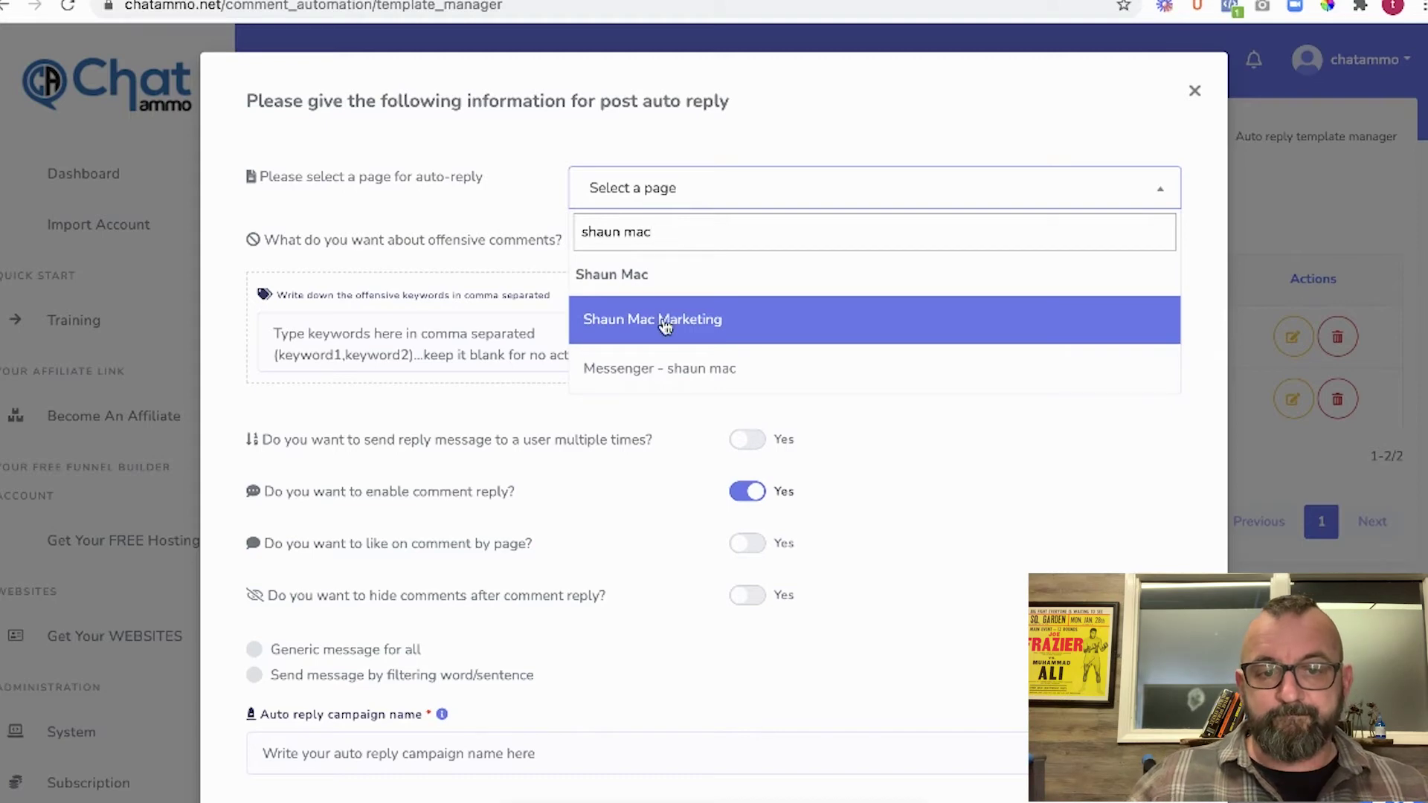
{"action": "left_click", "coordinate": [662, 321]}
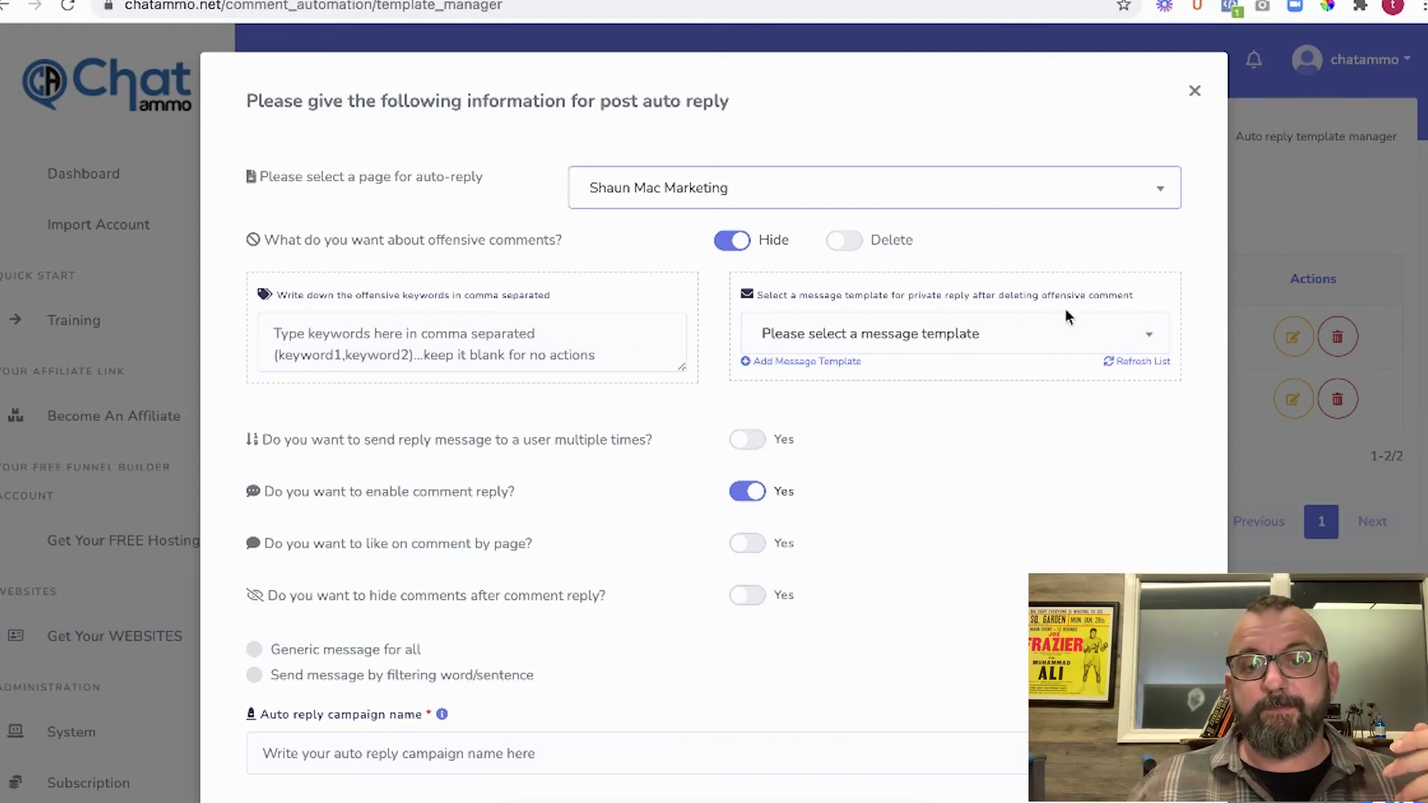
Step: Choose Free website flow as the private reply template and turn on liking comments
{"action": "left_click", "coordinate": [1147, 336]}
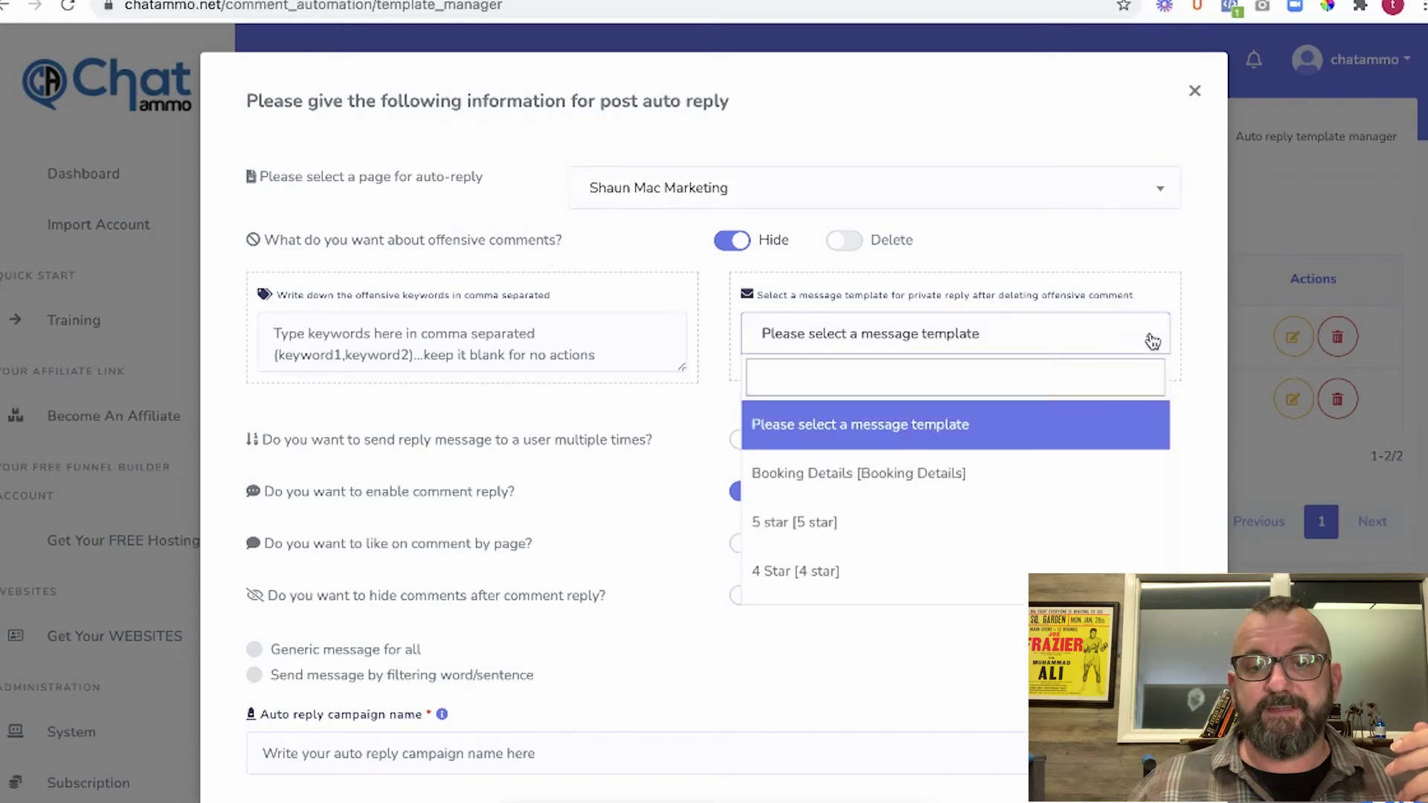
{"action": "scroll", "coordinate": [939, 510], "scroll_direction": "down", "scroll_amount": 5}
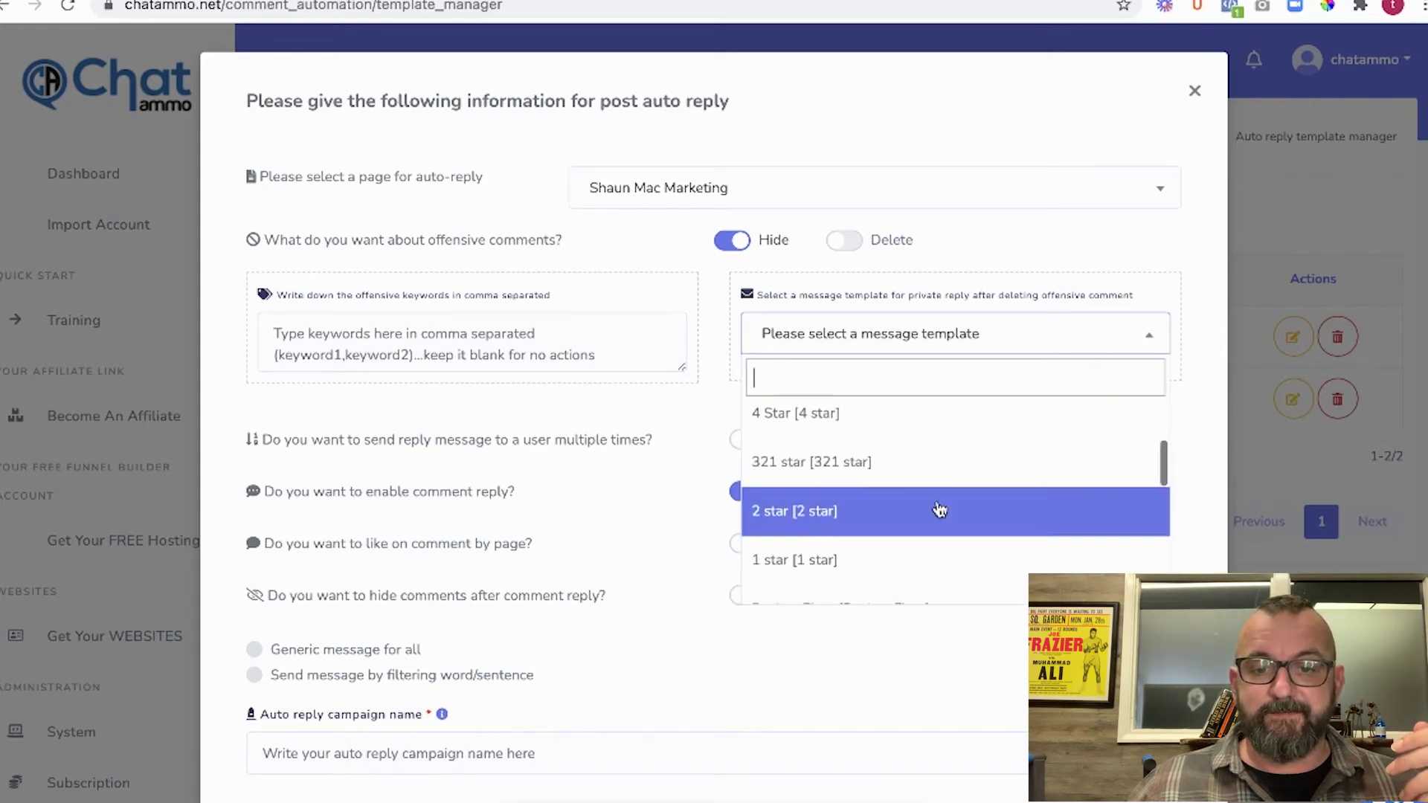
{"action": "scroll", "coordinate": [940, 508], "scroll_direction": "down", "scroll_amount": 5}
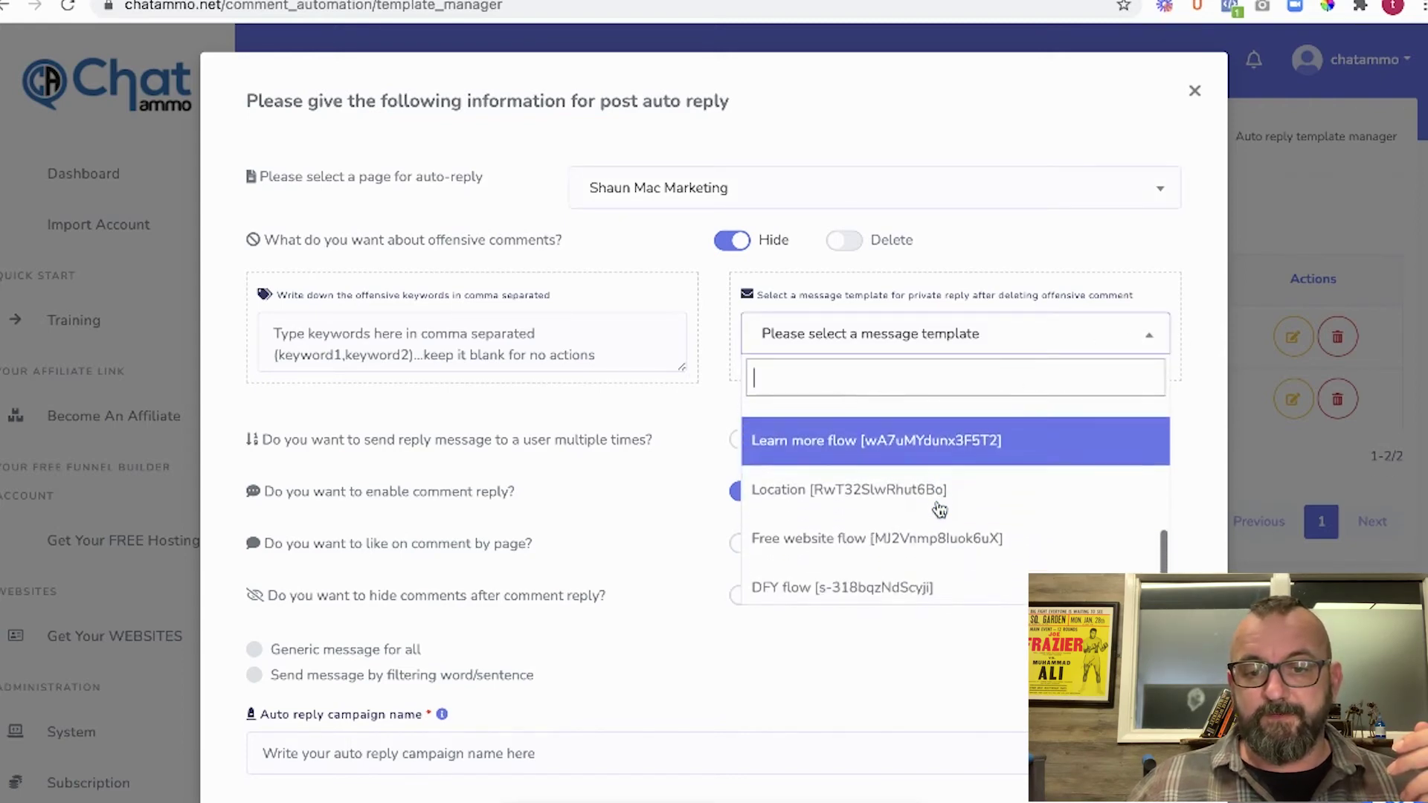
{"action": "scroll", "coordinate": [940, 509], "scroll_direction": "down", "scroll_amount": 1}
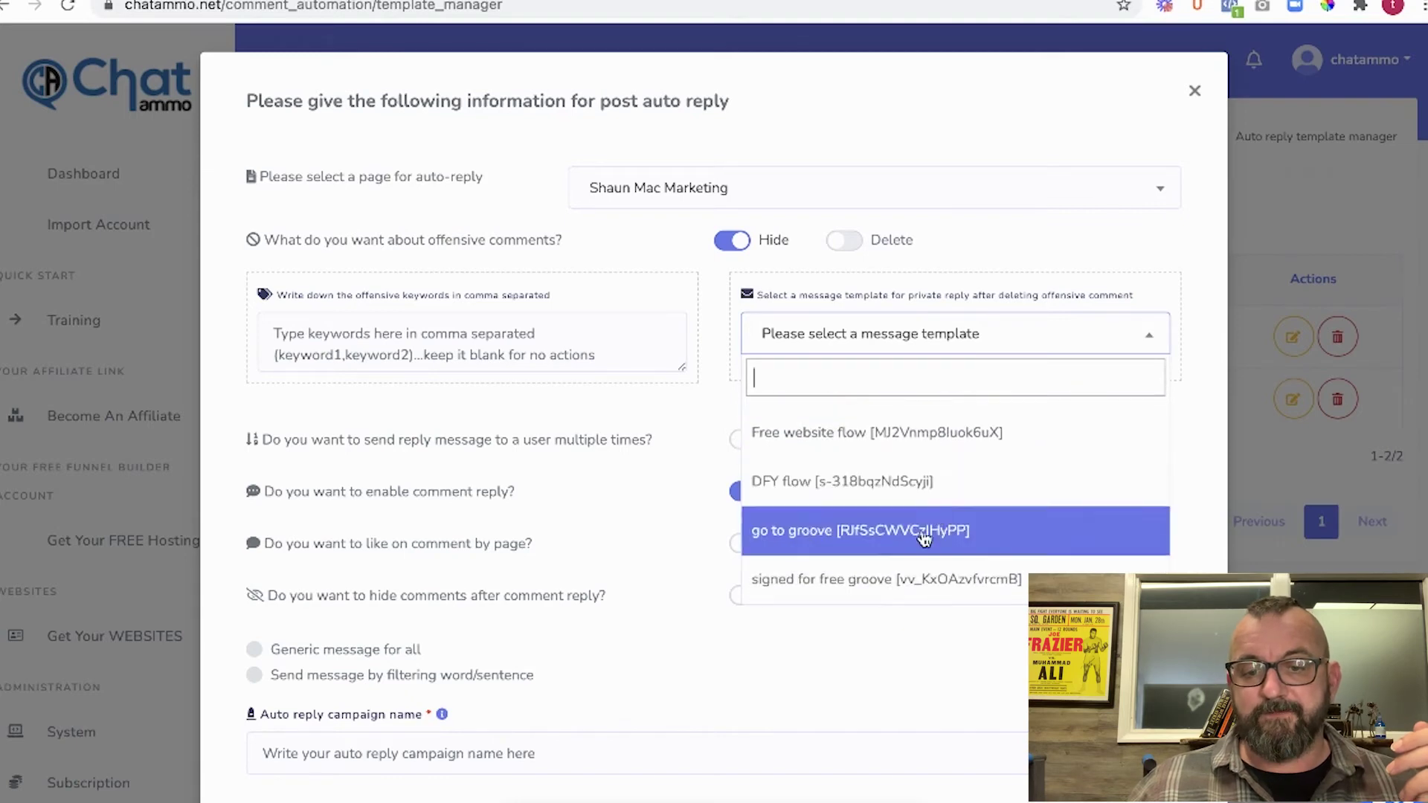
{"action": "scroll", "coordinate": [874, 512], "scroll_direction": "up", "scroll_amount": 2}
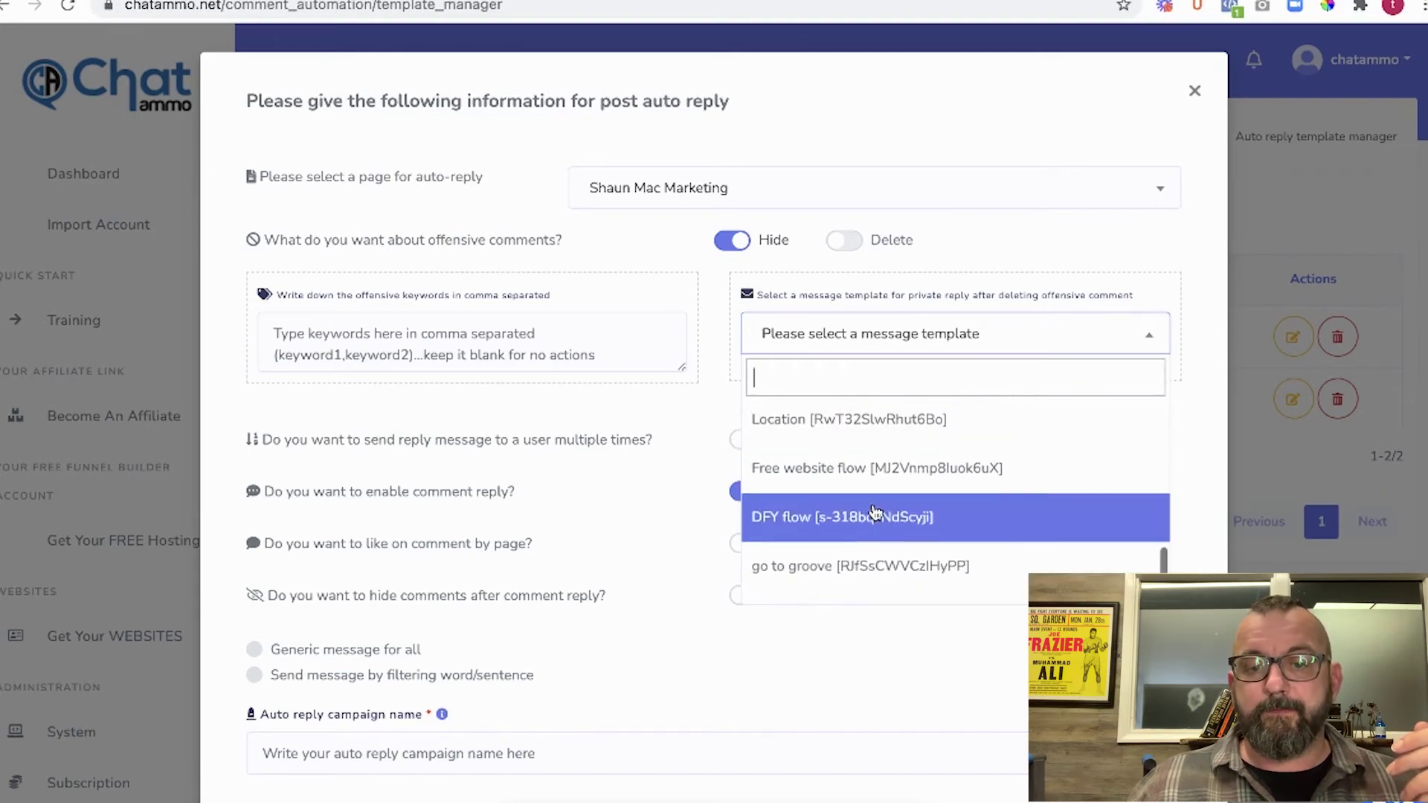
{"action": "left_click", "coordinate": [868, 510]}
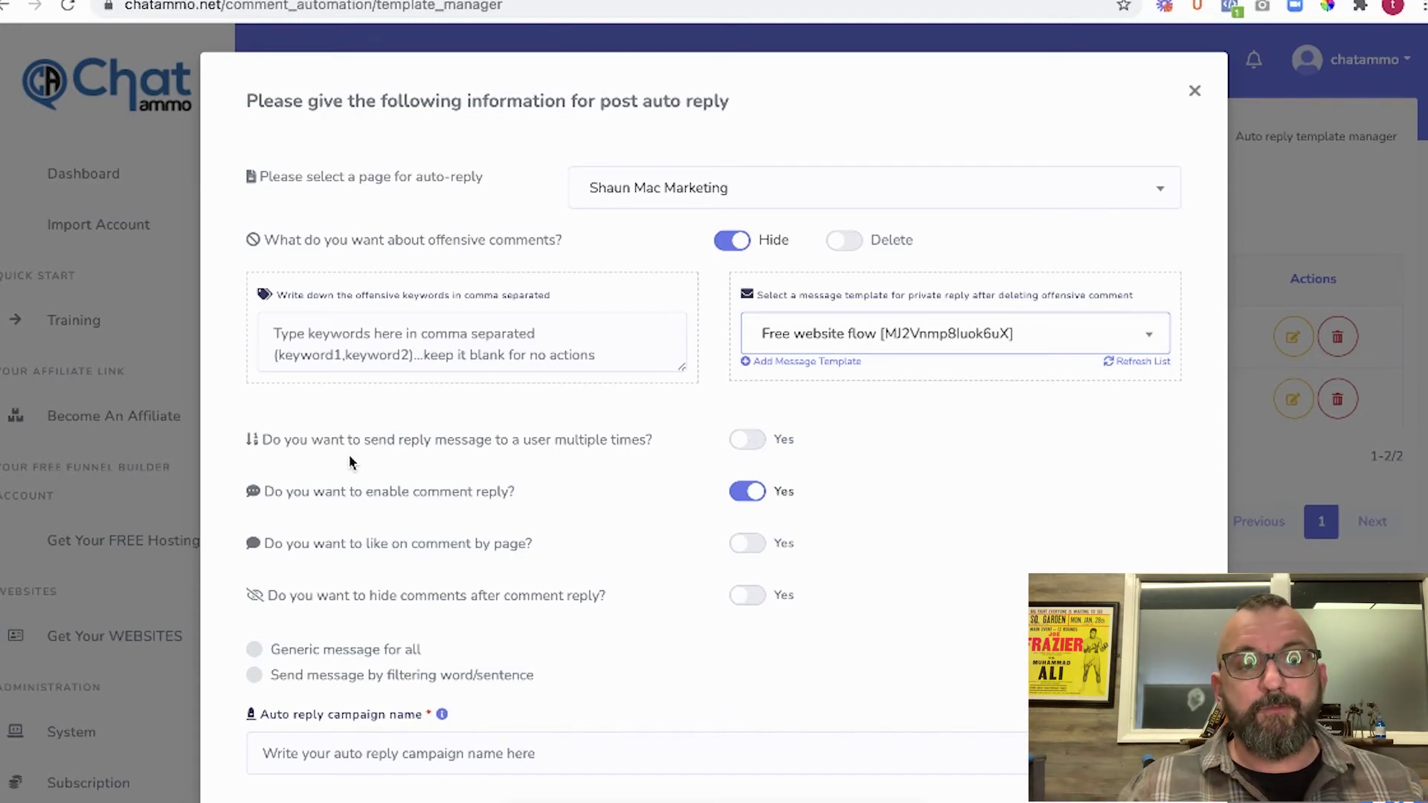
{"action": "left_click", "coordinate": [752, 549]}
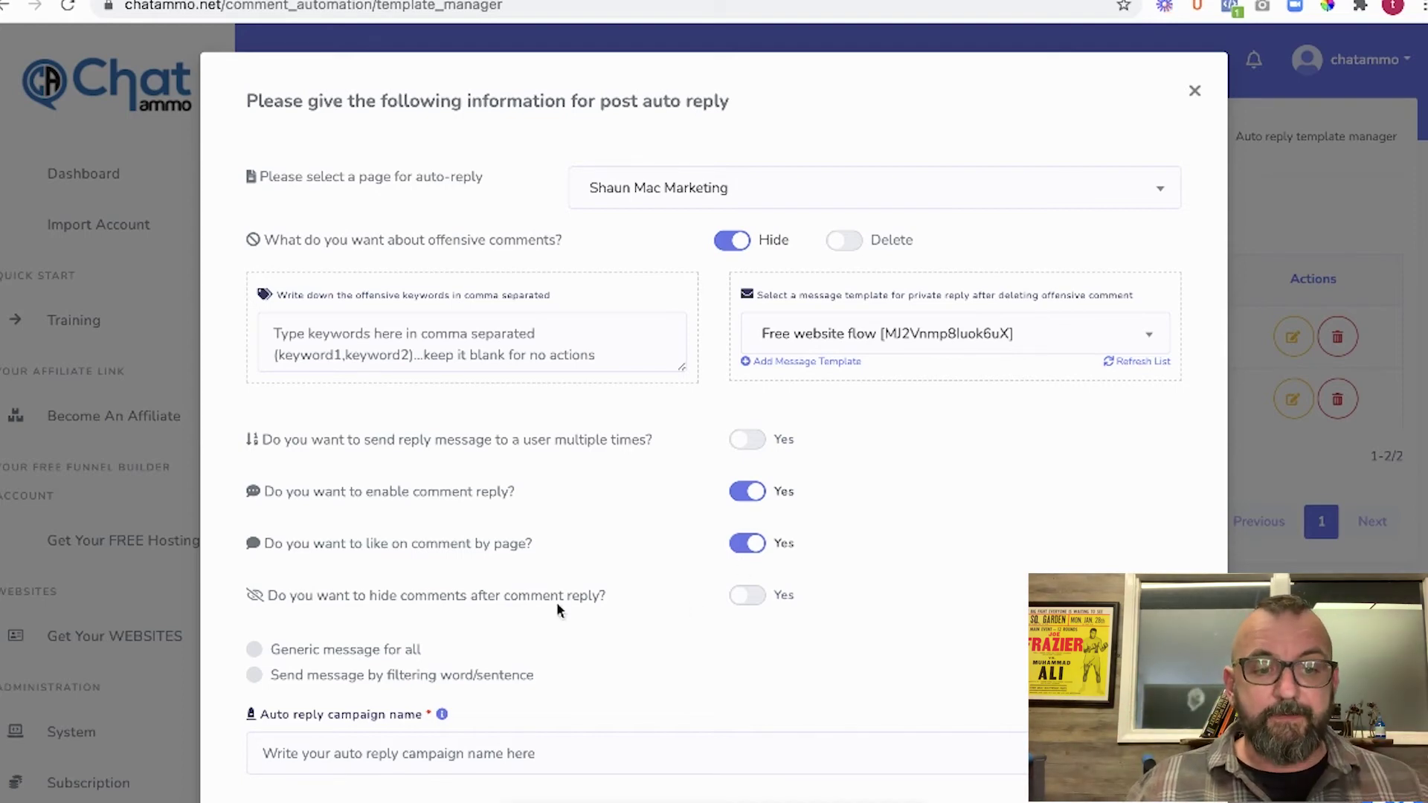
{"action": "scroll", "coordinate": [557, 601], "scroll_direction": "down", "scroll_amount": 1}
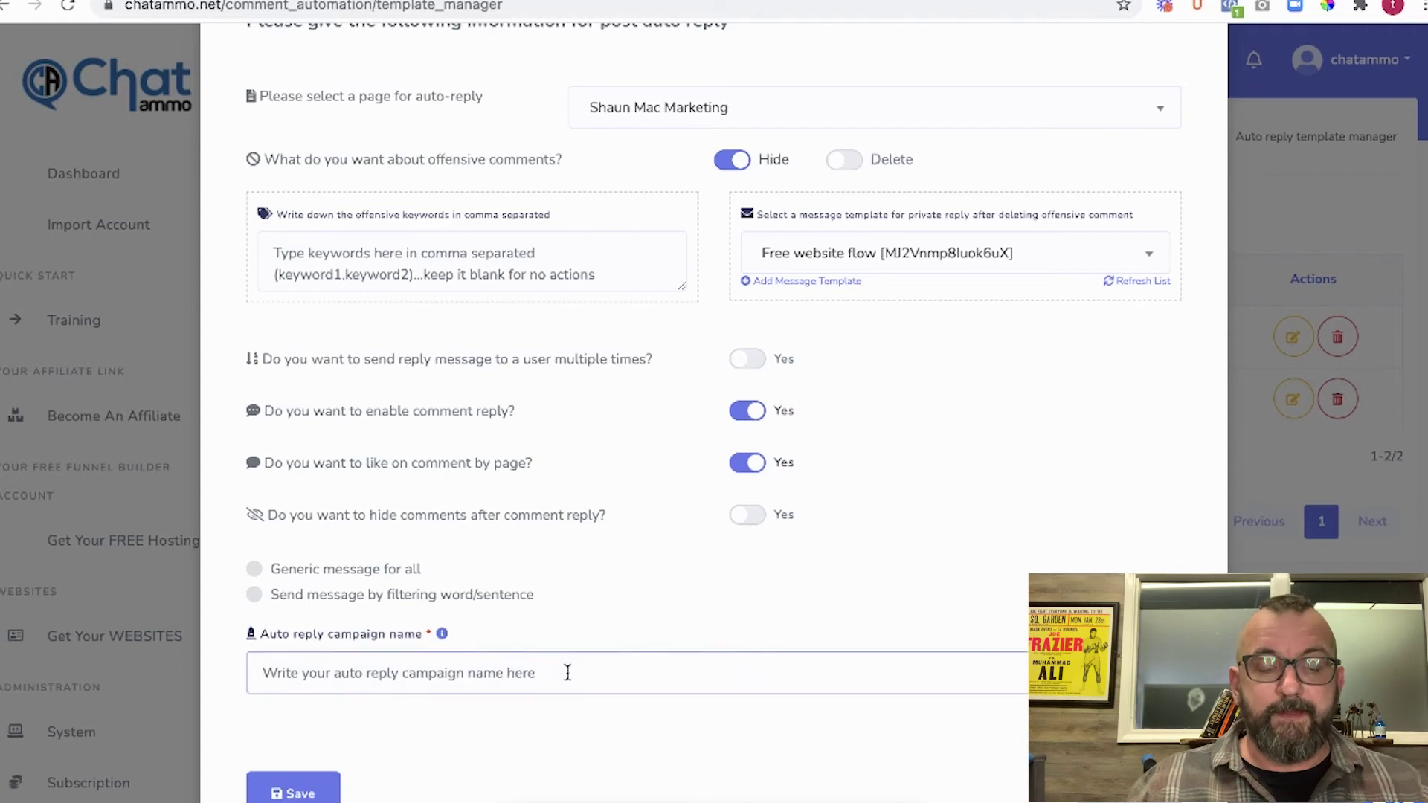
{"action": "type", "text": "Test"}
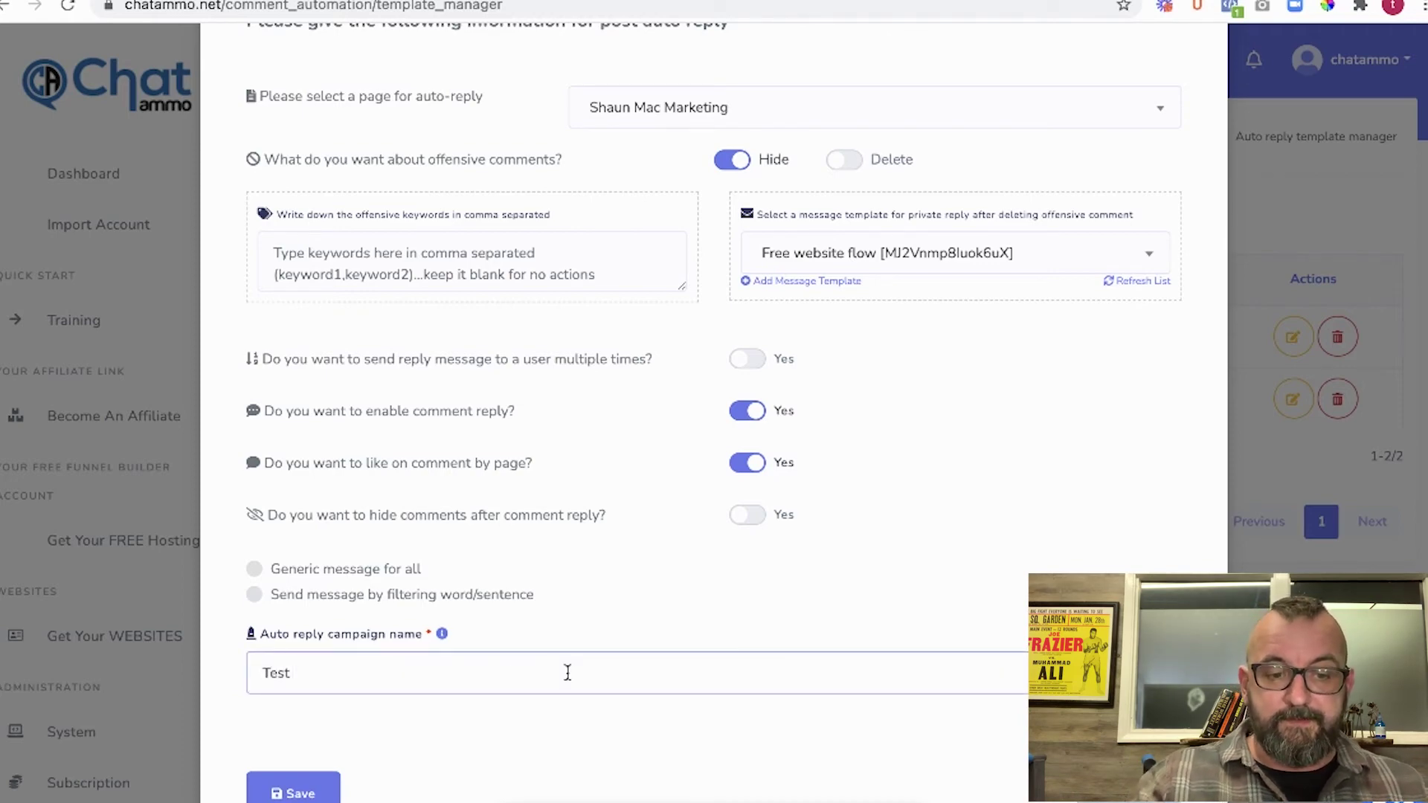
{"action": "type", "text": " groo"}
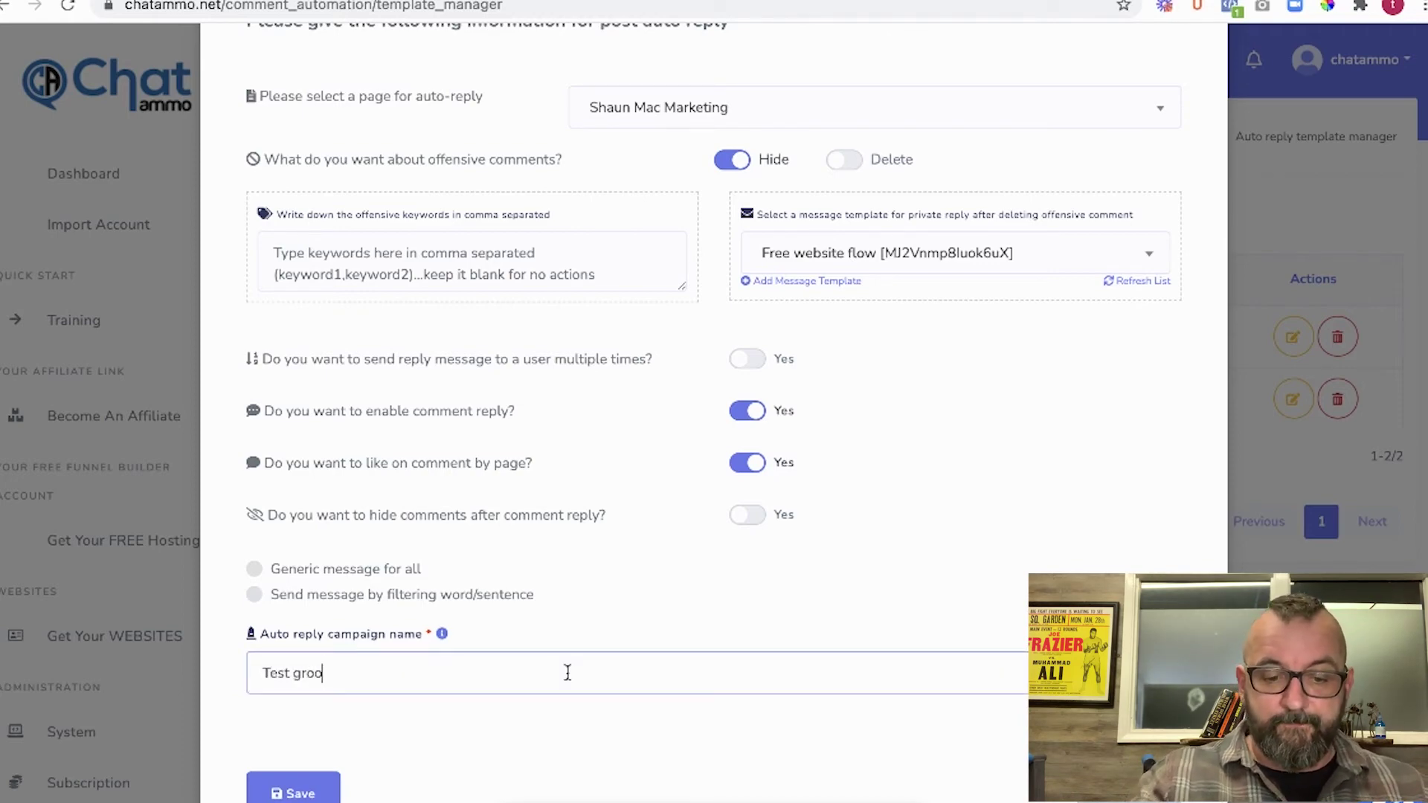
{"action": "type", "text": "ve flow reply"}
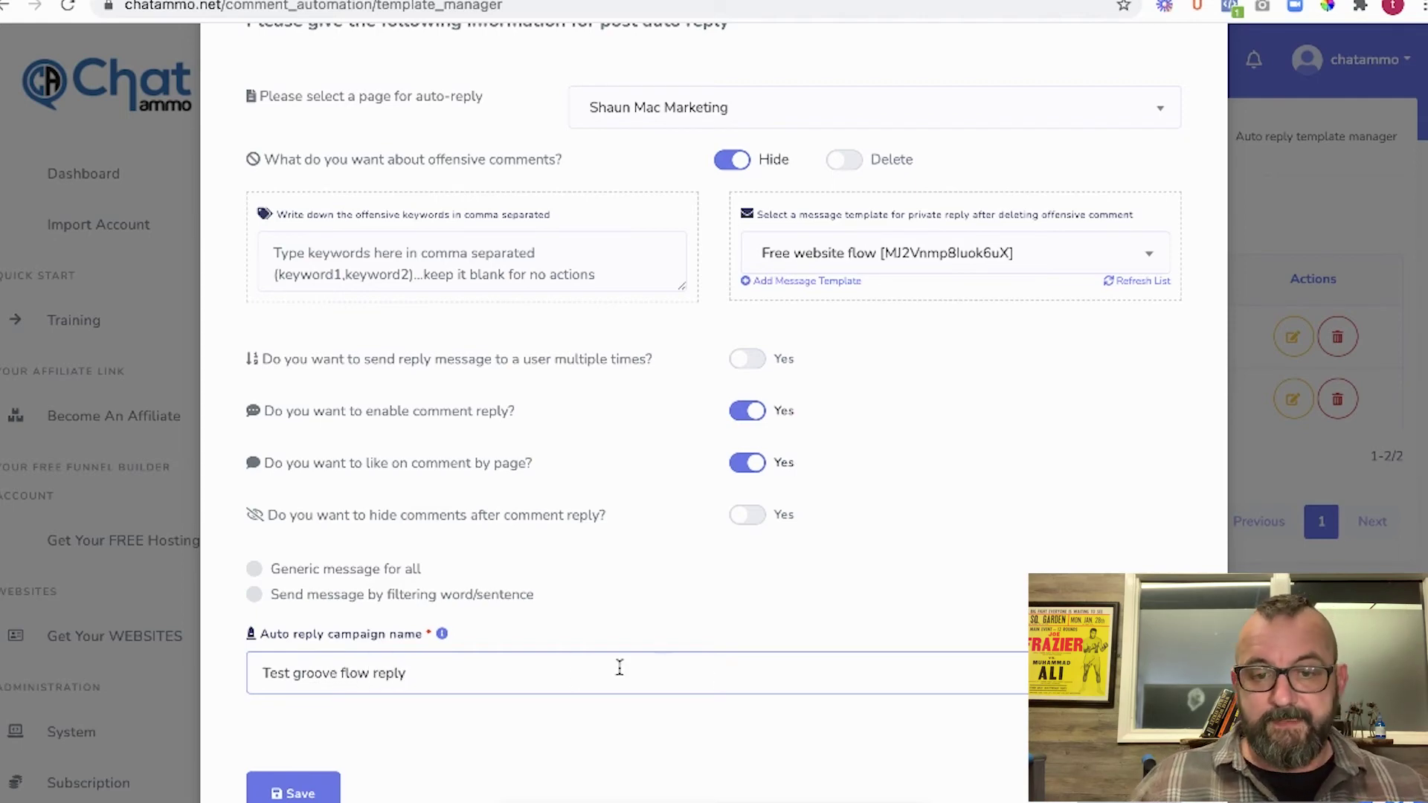
{"action": "left_click", "coordinate": [312, 794]}
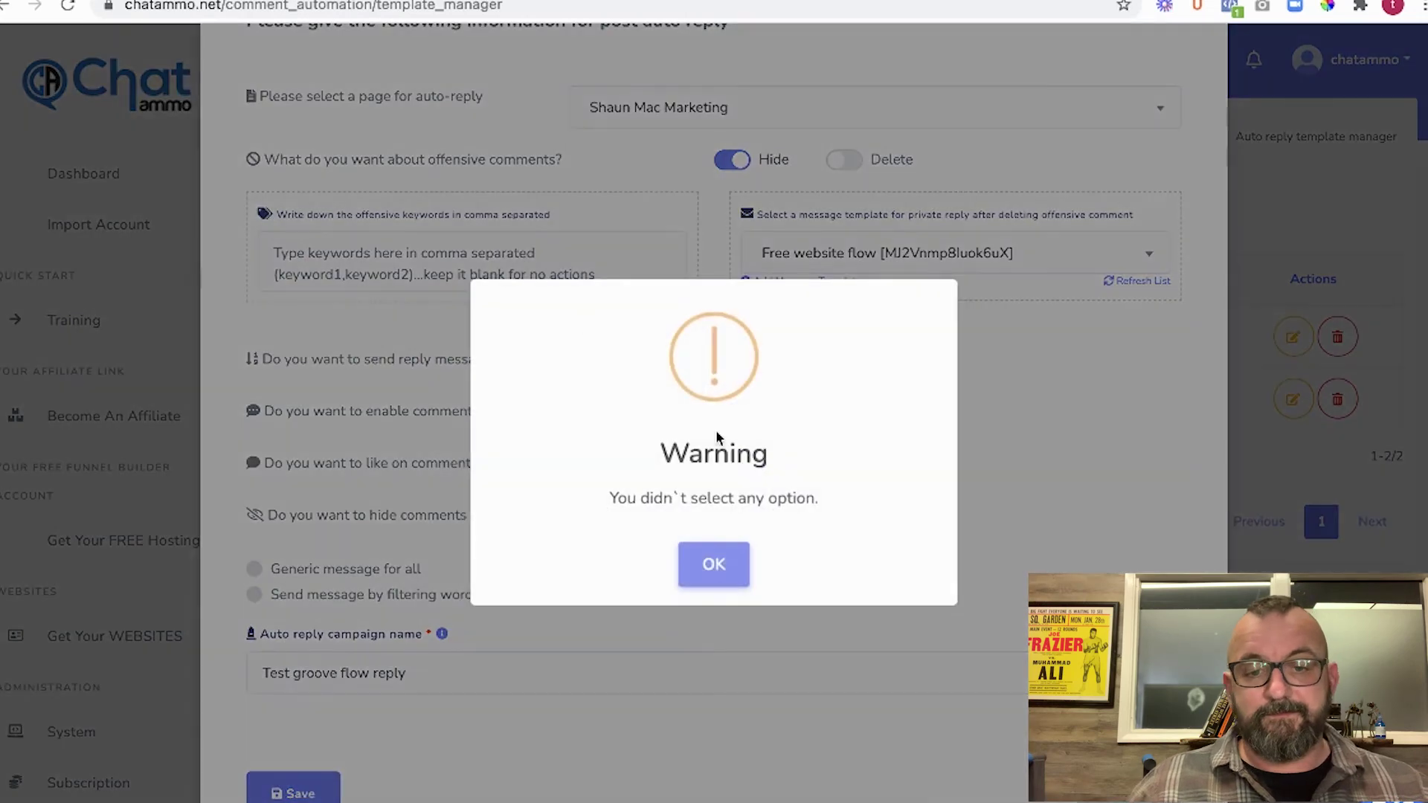
{"action": "left_click", "coordinate": [714, 564]}
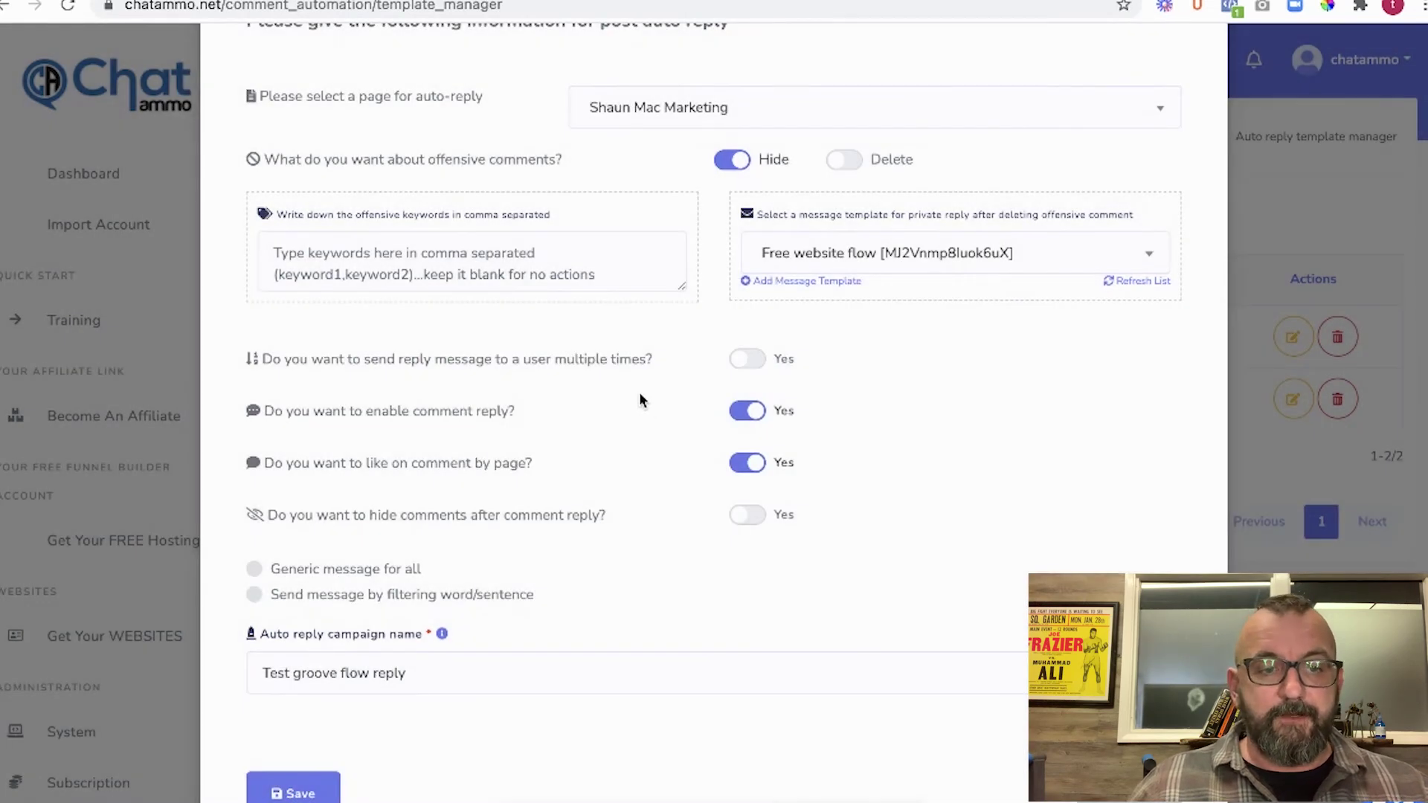
{"action": "scroll", "coordinate": [639, 394], "scroll_direction": "up", "scroll_amount": 1}
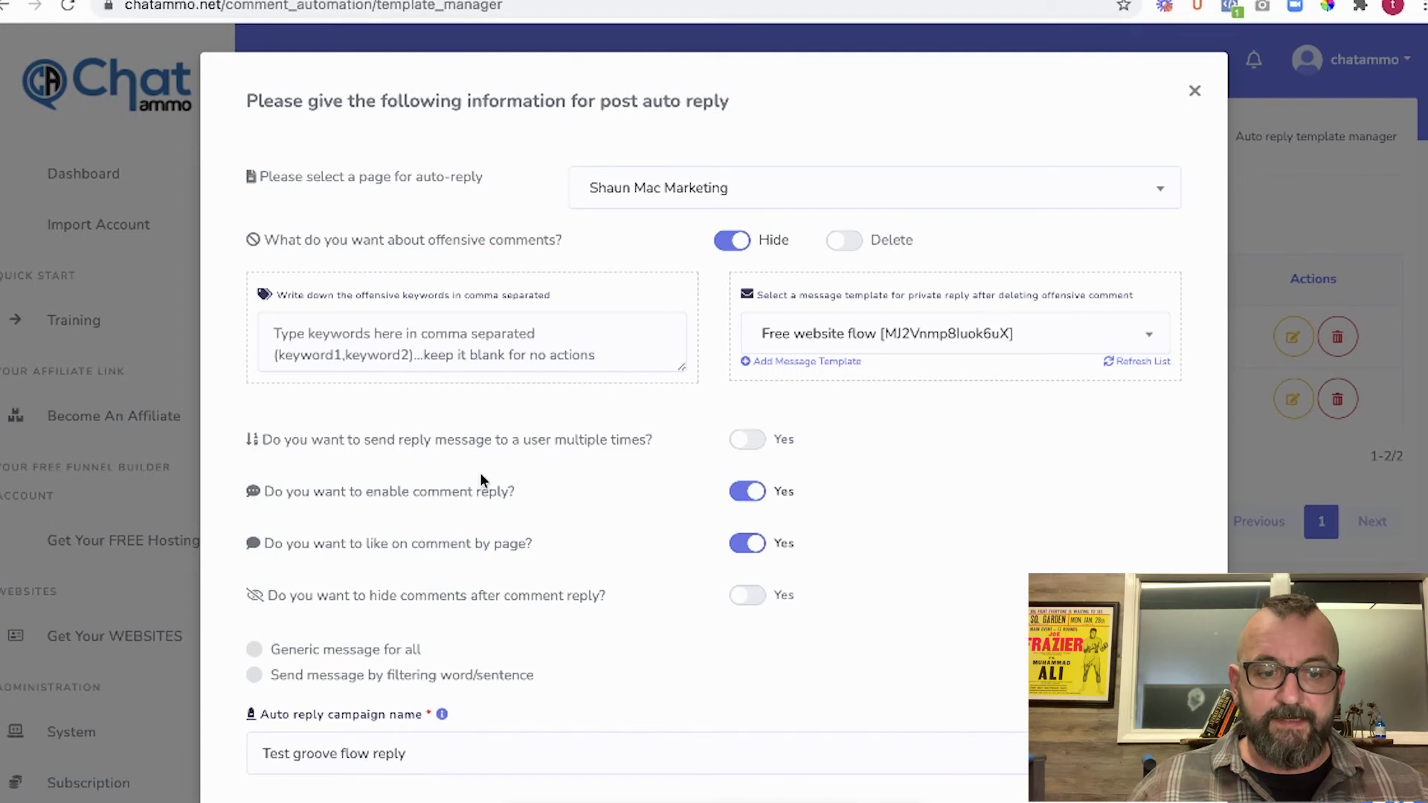
{"action": "scroll", "coordinate": [480, 480], "scroll_direction": "down", "scroll_amount": 1}
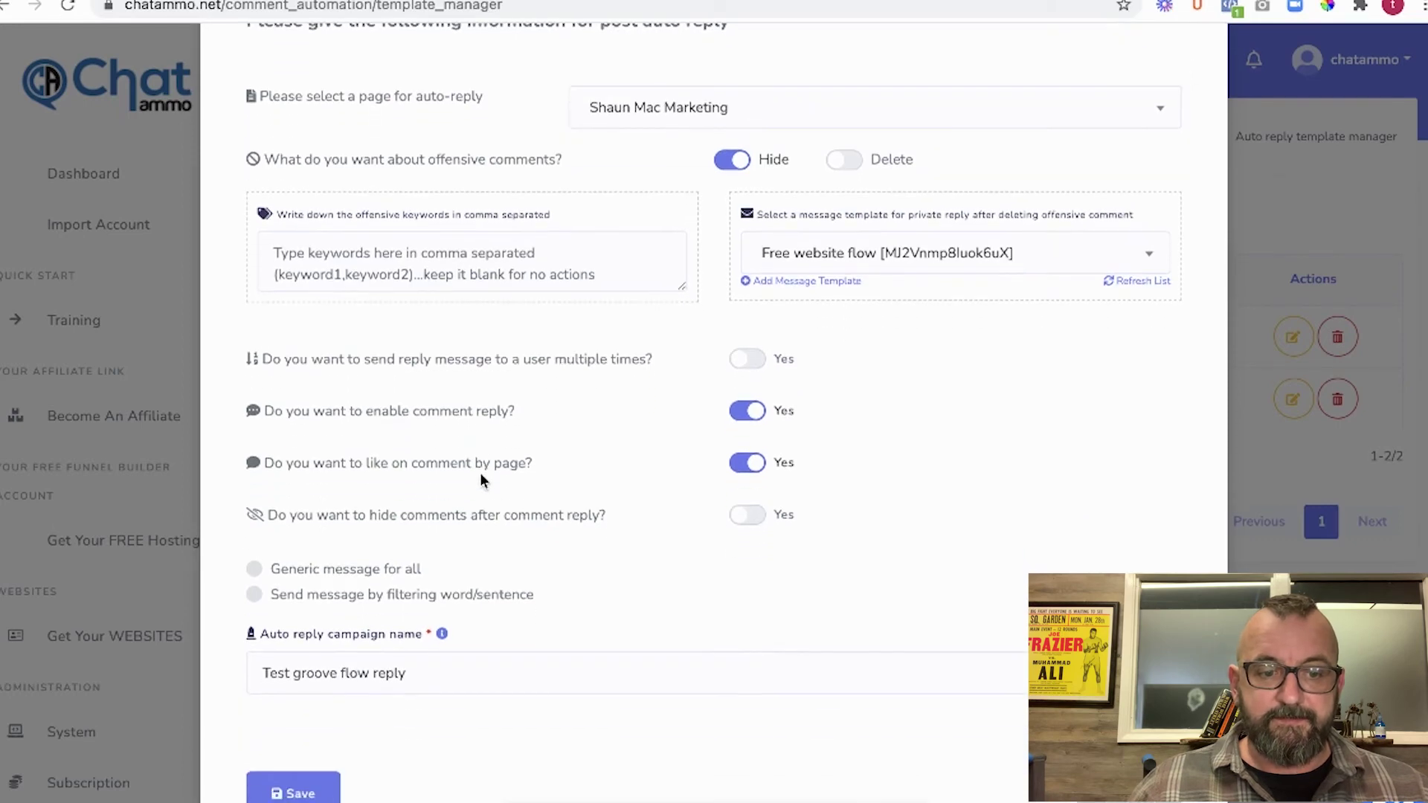
Step: Use one generic reply message 'Thanks for the comment', correcting the typo
{"action": "left_click", "coordinate": [254, 571]}
{"action": "scroll", "coordinate": [552, 574], "scroll_direction": "down", "scroll_amount": 6}
{"action": "scroll", "coordinate": [552, 577], "scroll_direction": "up", "scroll_amount": 1}
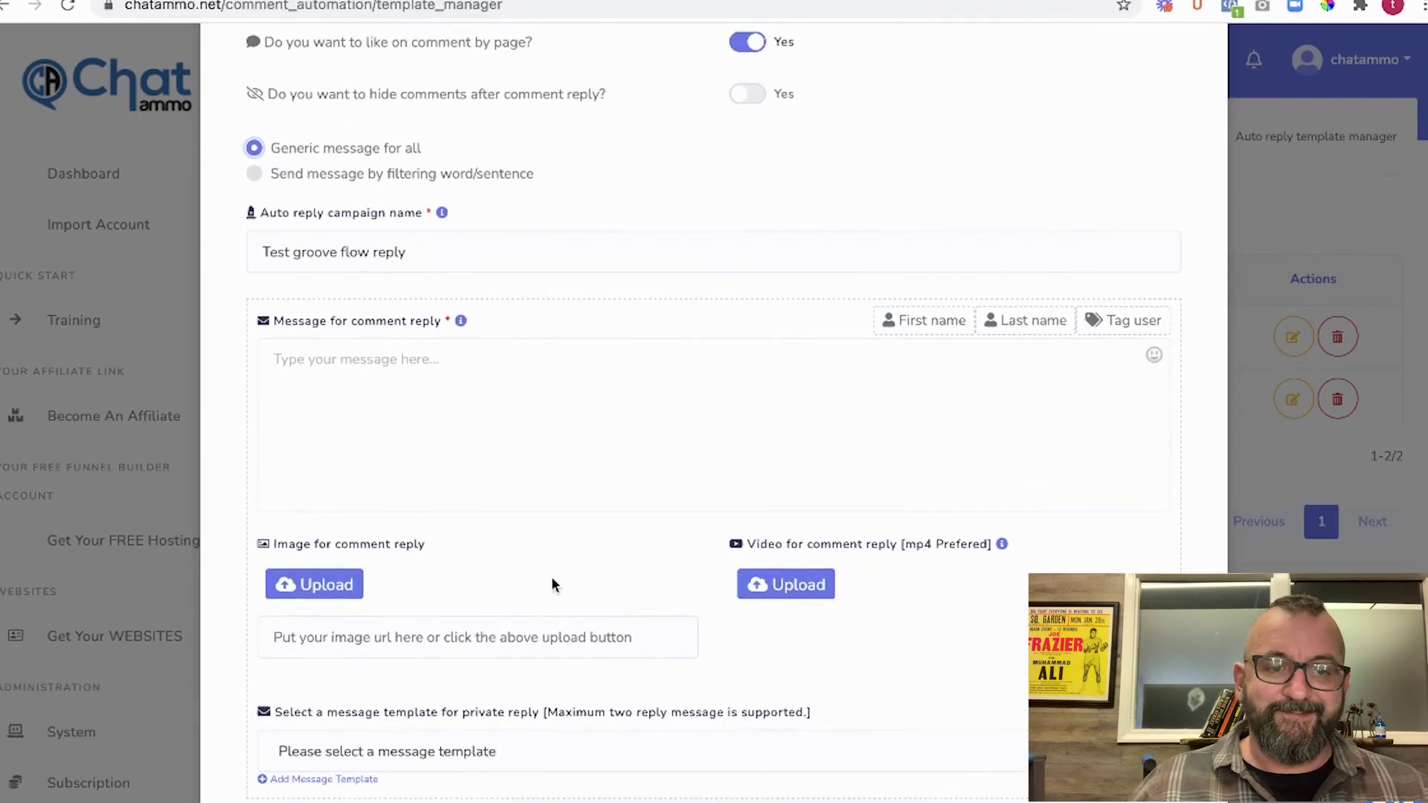
{"action": "scroll", "coordinate": [552, 578], "scroll_direction": "up", "scroll_amount": 1}
{"action": "left_click", "coordinate": [406, 385]}
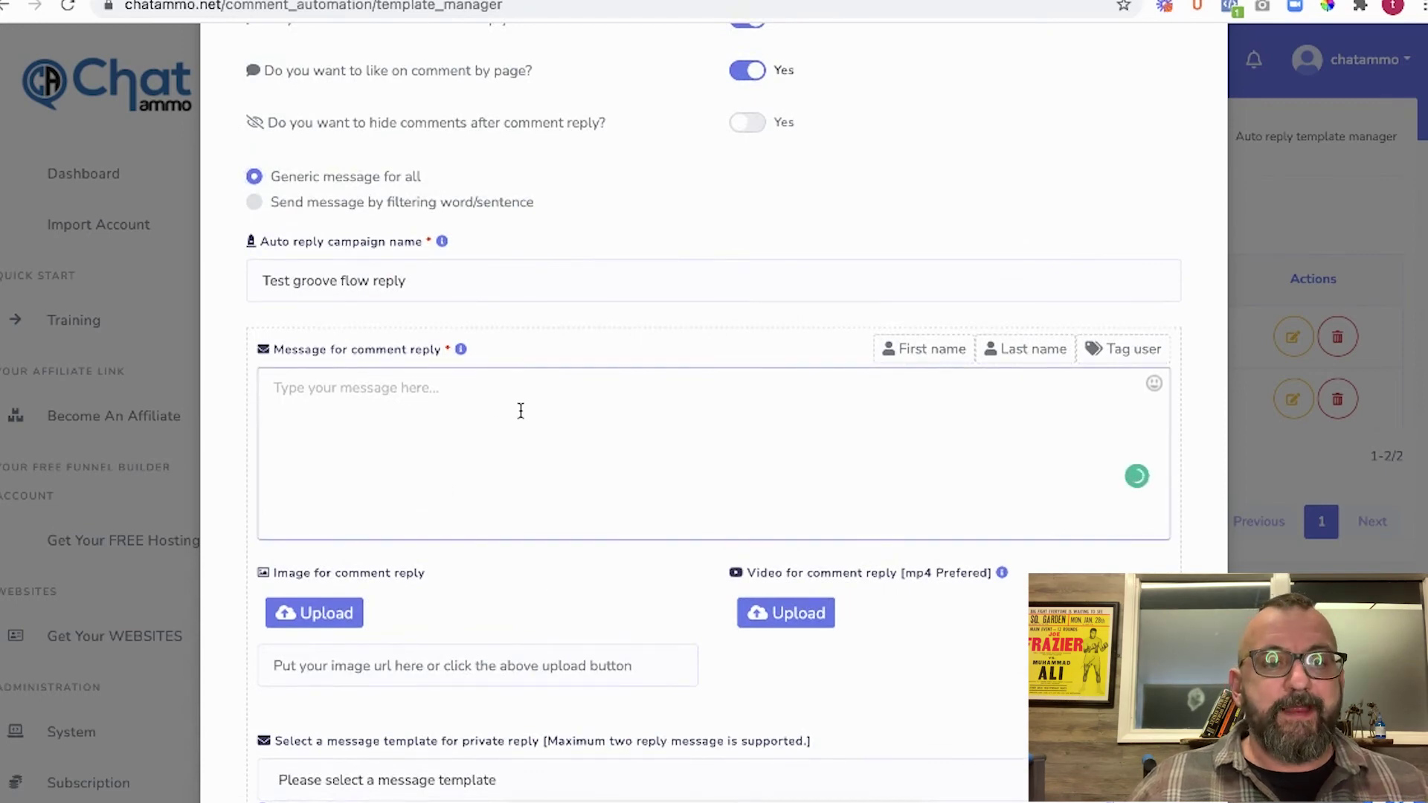
{"action": "type", "text": "Thanks "}
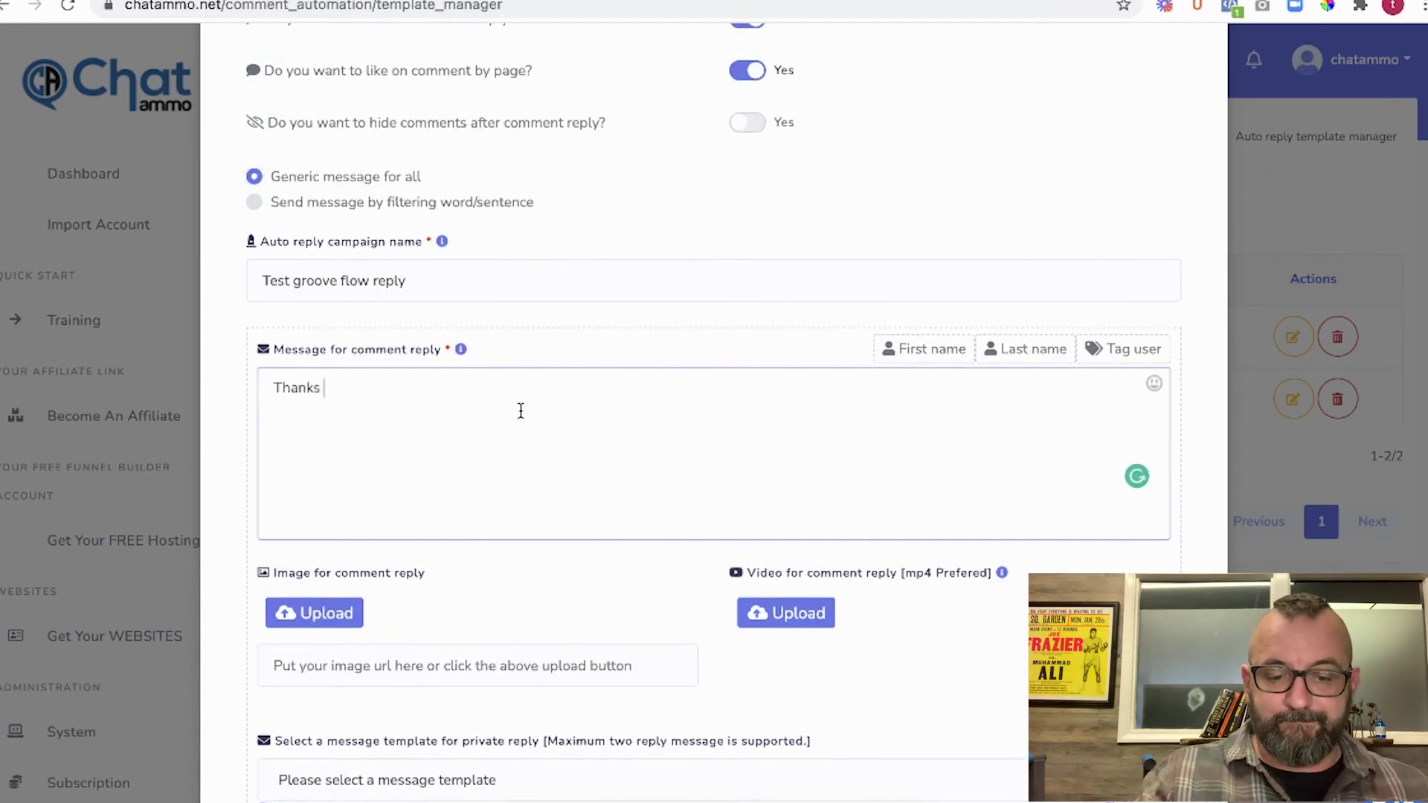
{"action": "type", "text": "for the "}
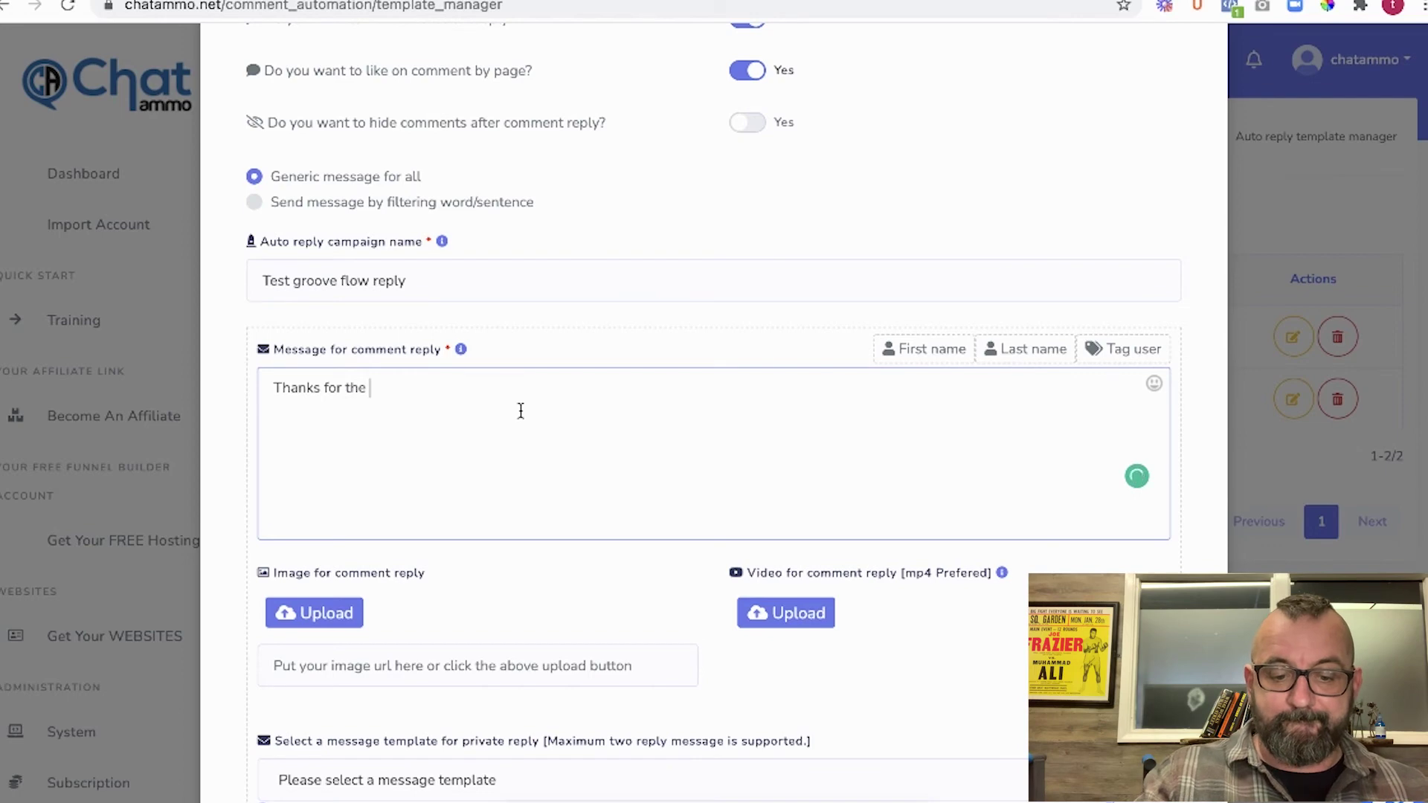
{"action": "type", "text": "cooment"}
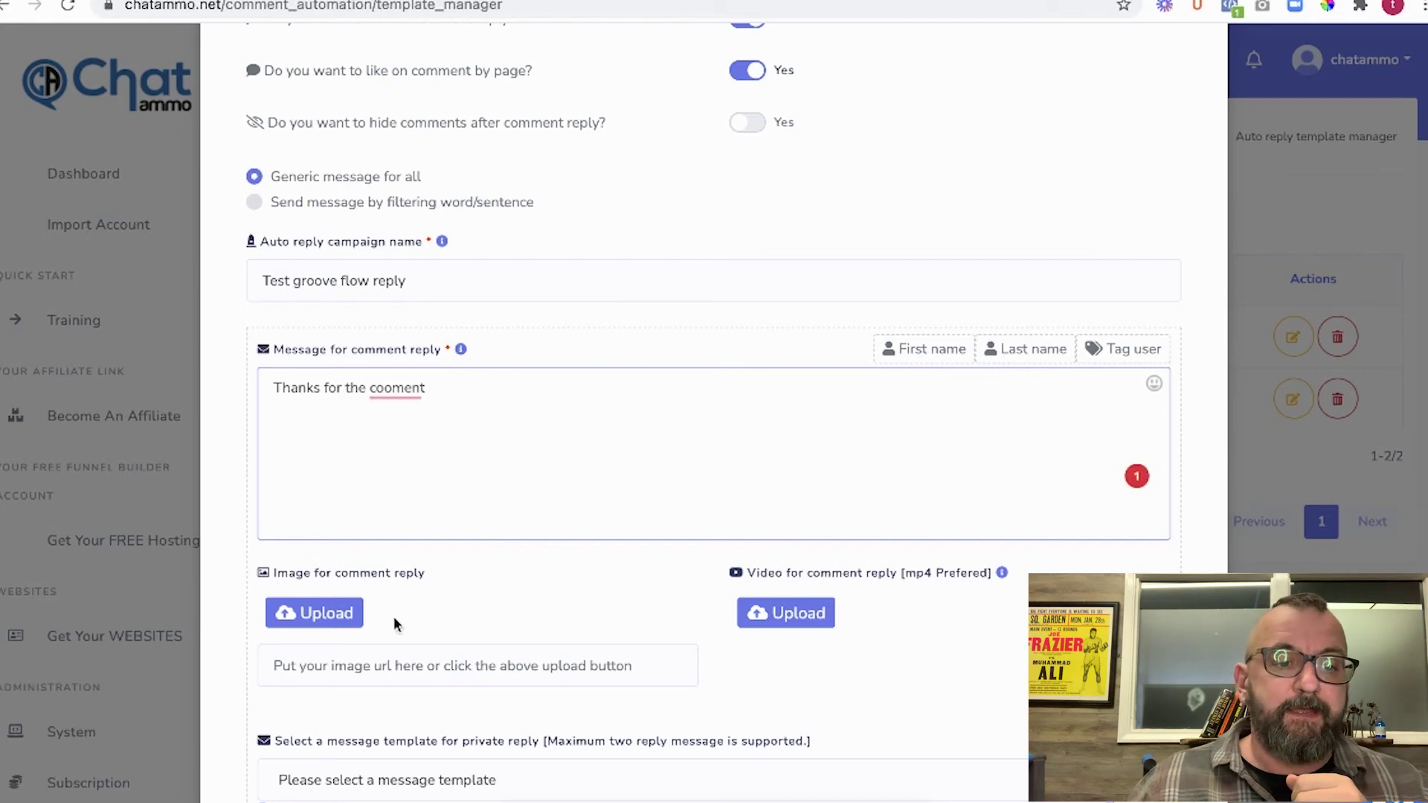
{"action": "left_click", "coordinate": [395, 387]}
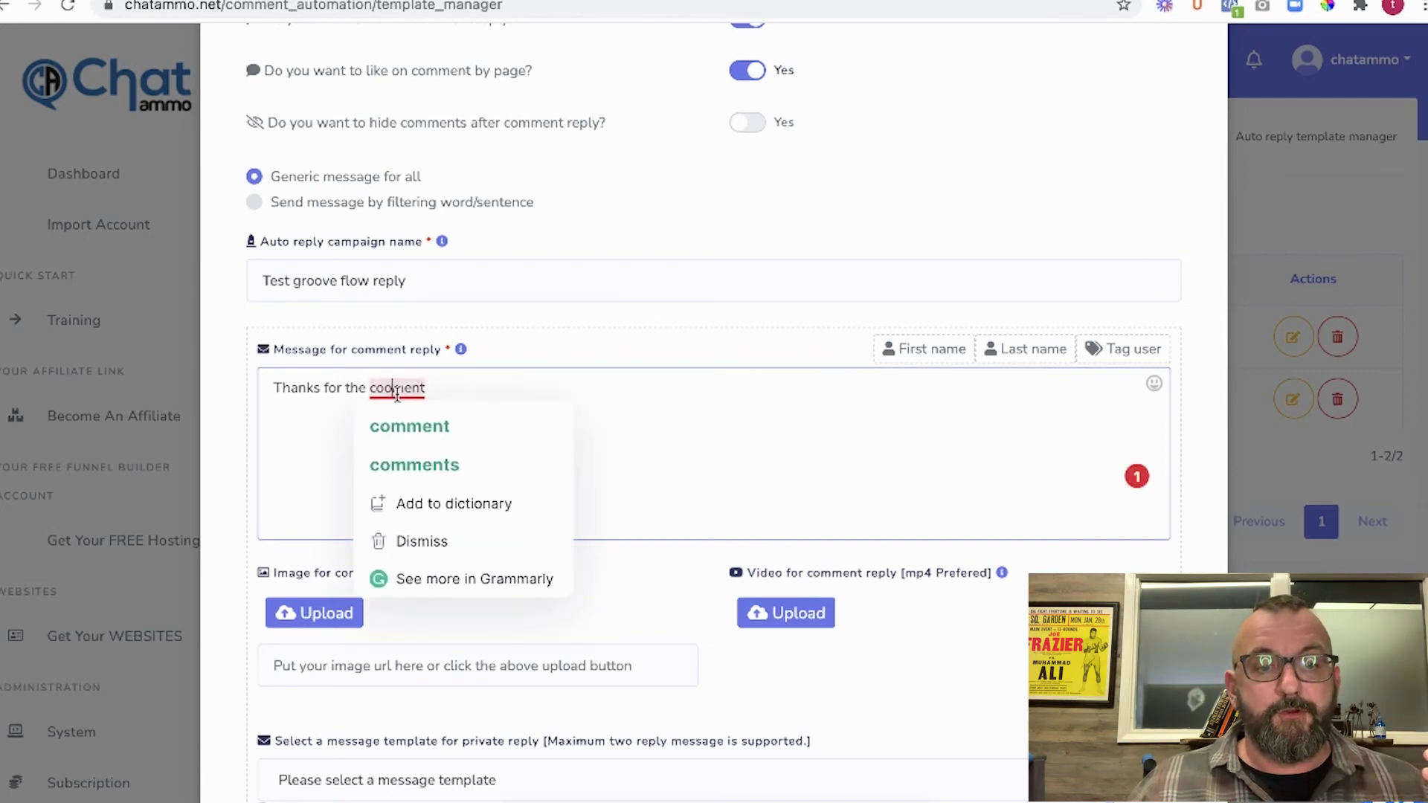
{"action": "left_click", "coordinate": [405, 424]}
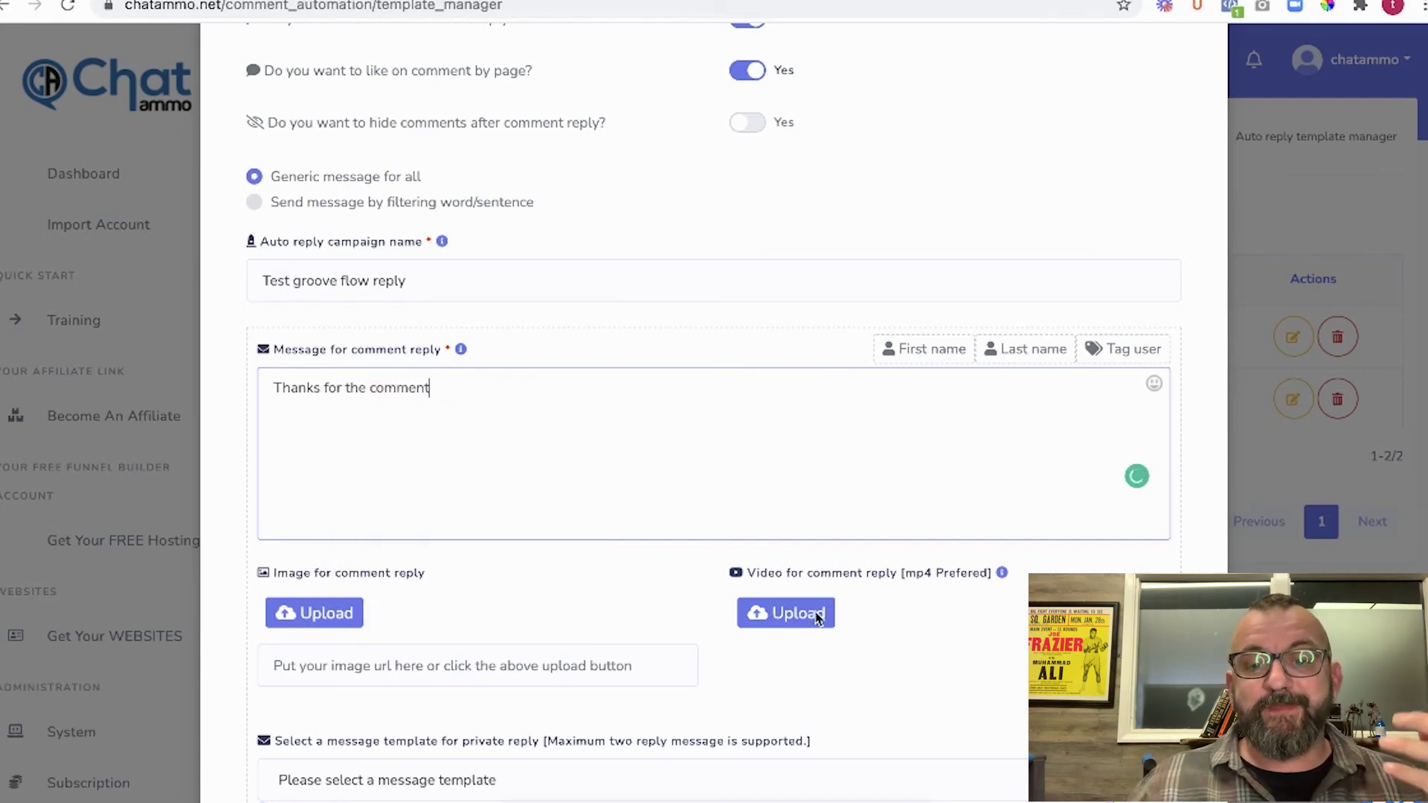
Step: Pick Free website flow as the private reply template and save the auto reply
{"action": "scroll", "coordinate": [497, 412], "scroll_direction": "down", "scroll_amount": 2}
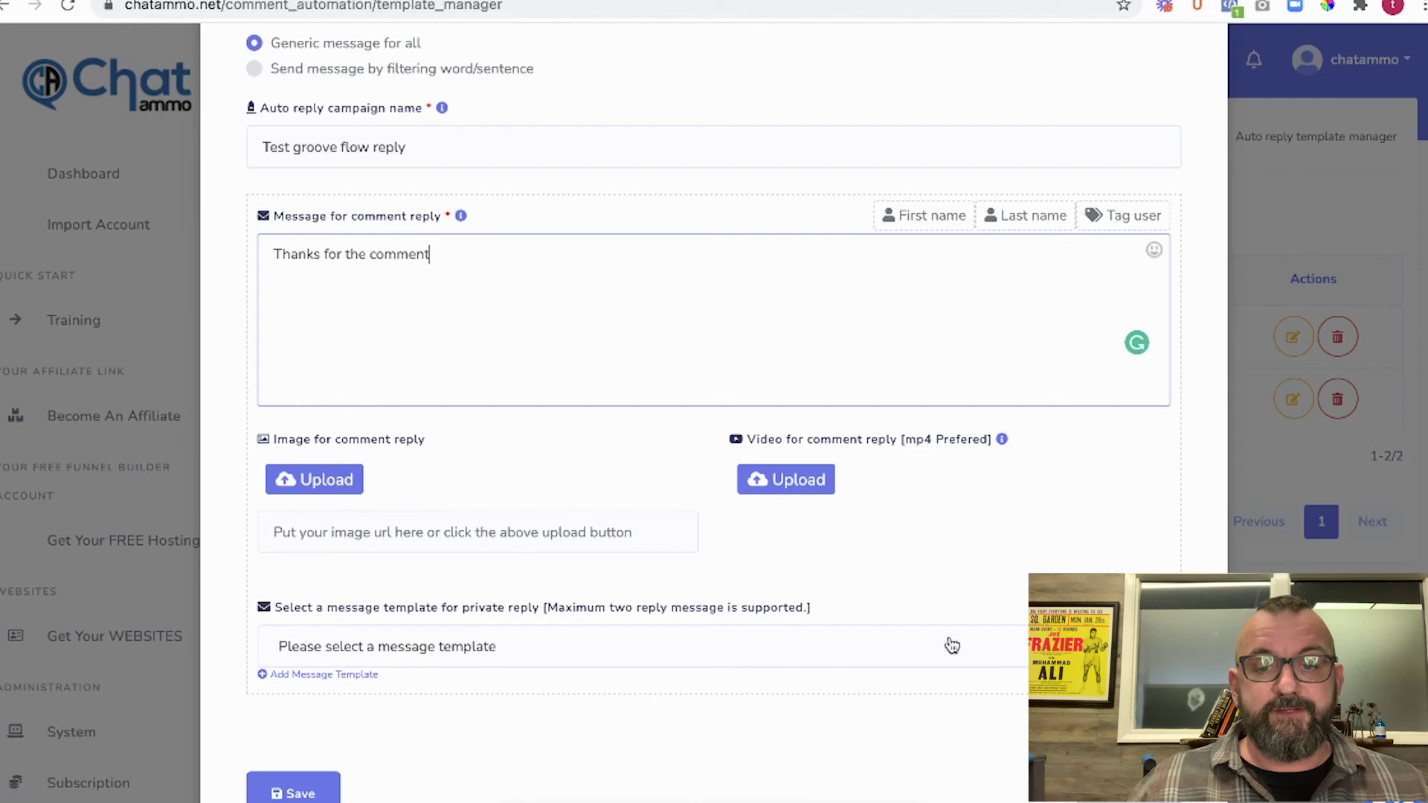
{"action": "left_click", "coordinate": [833, 646]}
{"action": "scroll", "coordinate": [457, 469], "scroll_direction": "down", "scroll_amount": 6}
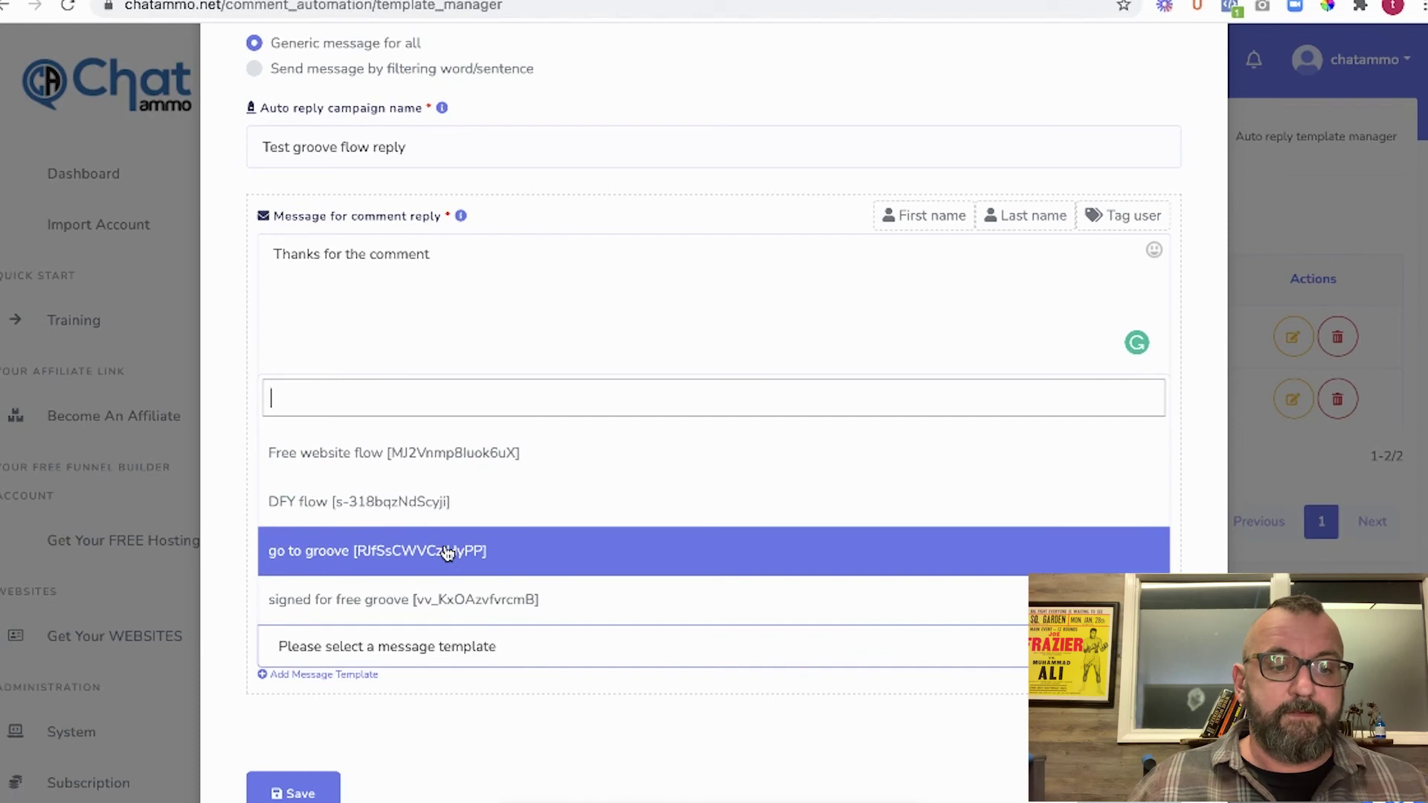
{"action": "left_click", "coordinate": [432, 457]}
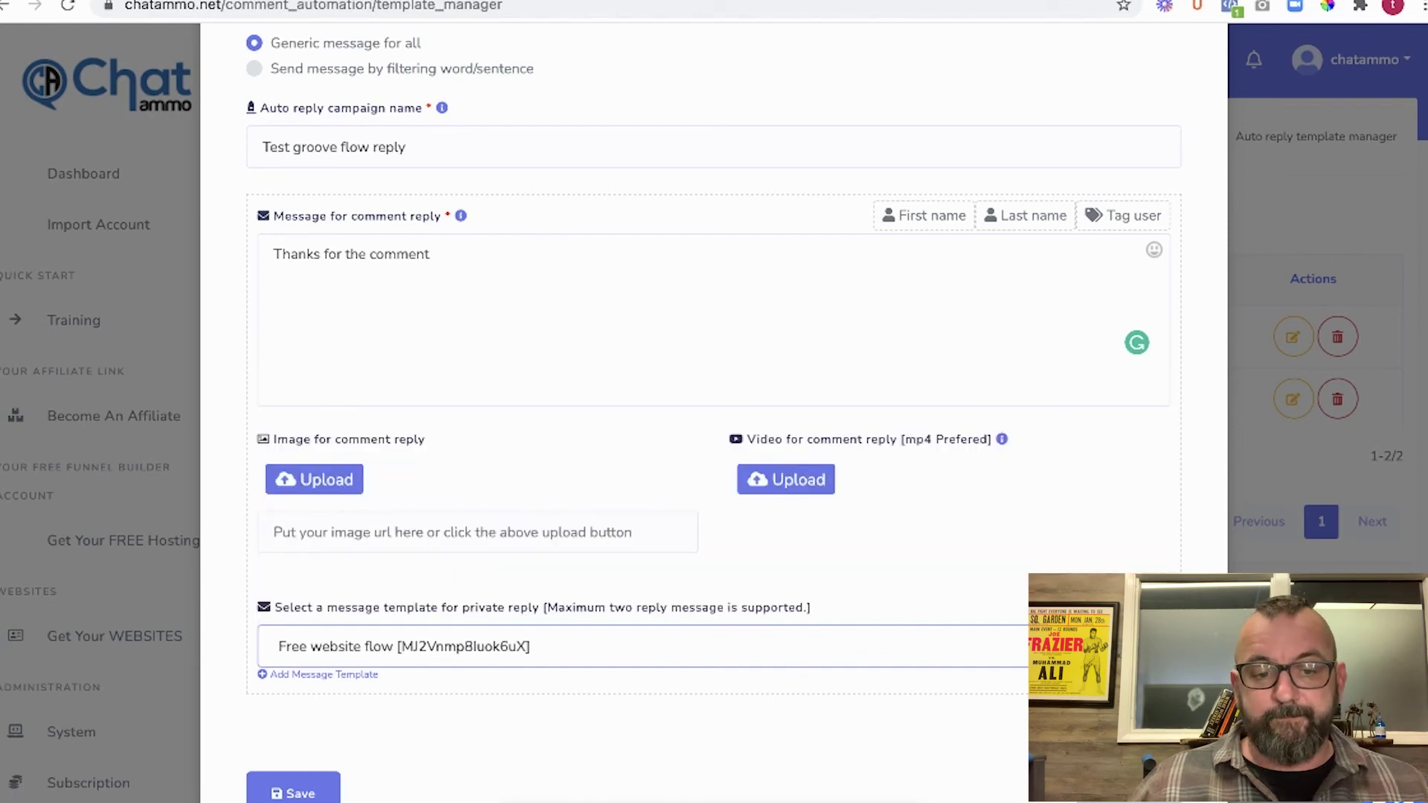
{"action": "left_click", "coordinate": [293, 793]}
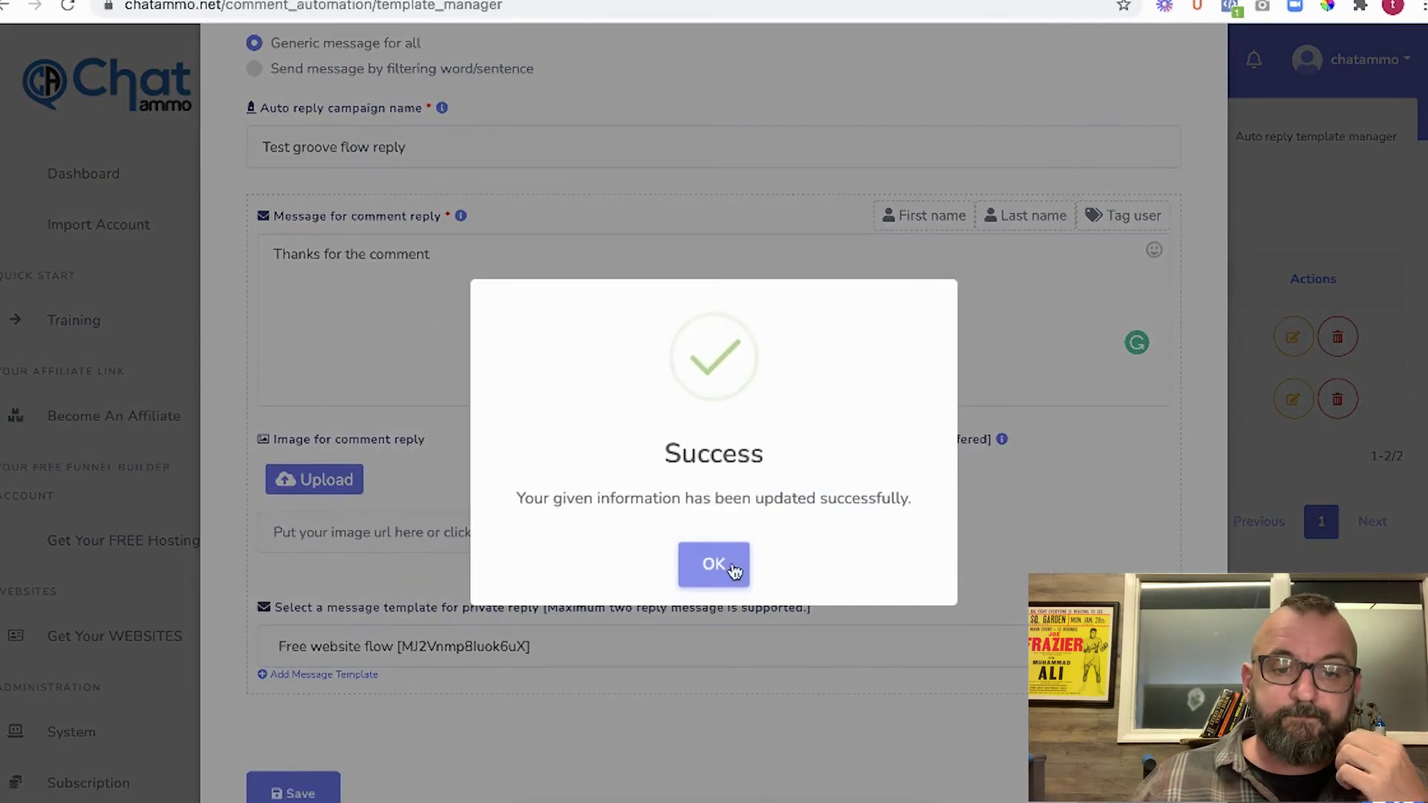
{"action": "left_click", "coordinate": [713, 565]}
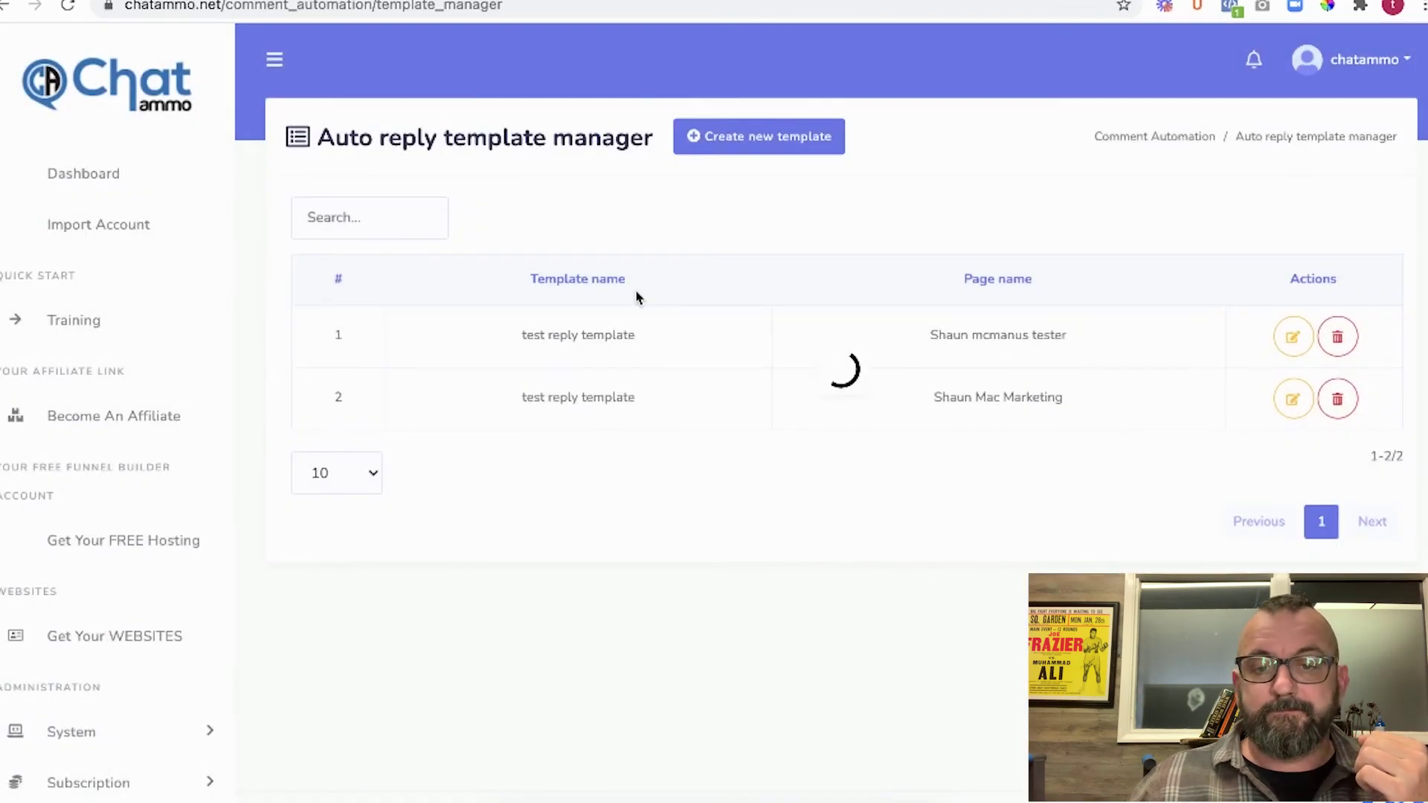
Step: Look at the Facebook comment reports, then go back and open the comment template manager
{"action": "left_click", "coordinate": [3, 8]}
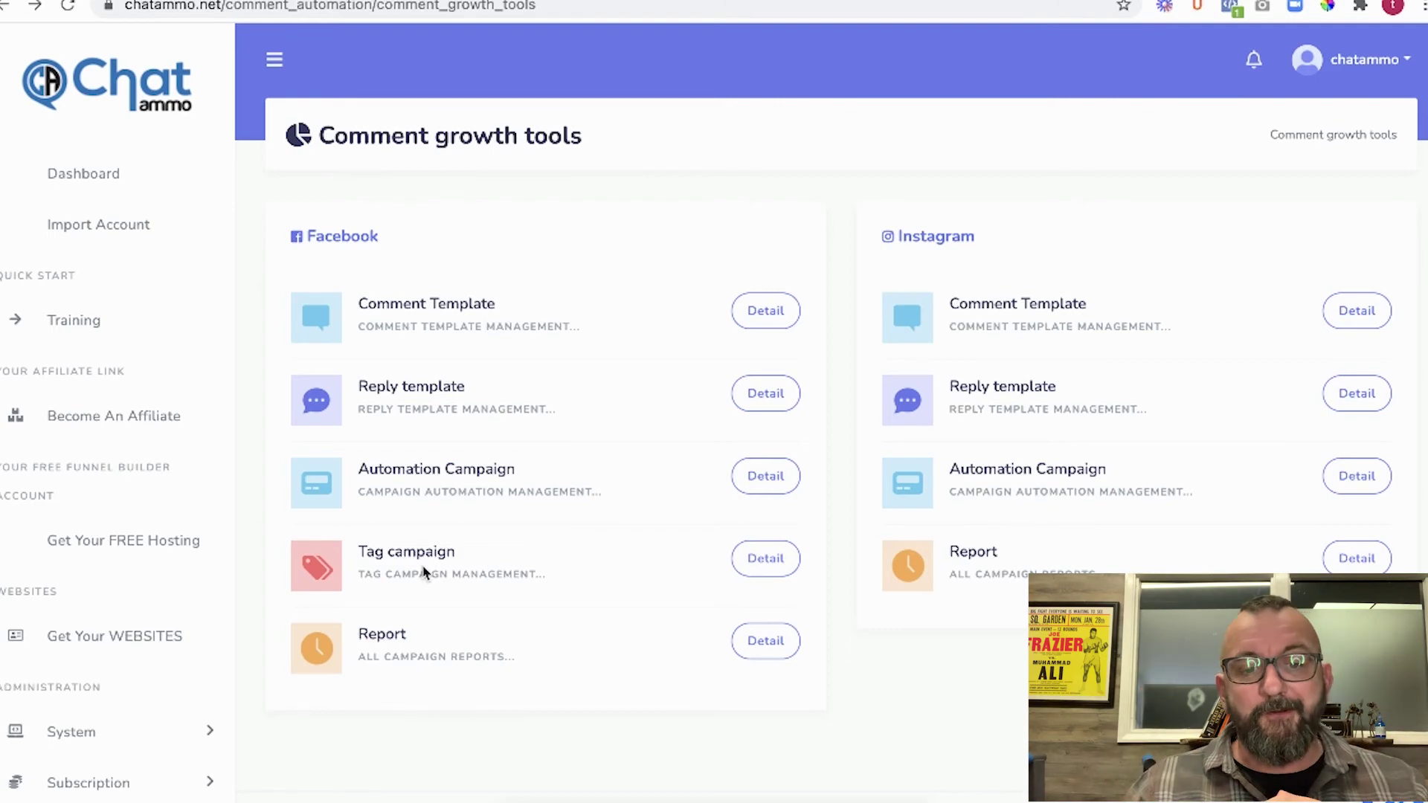
{"action": "left_click", "coordinate": [765, 640]}
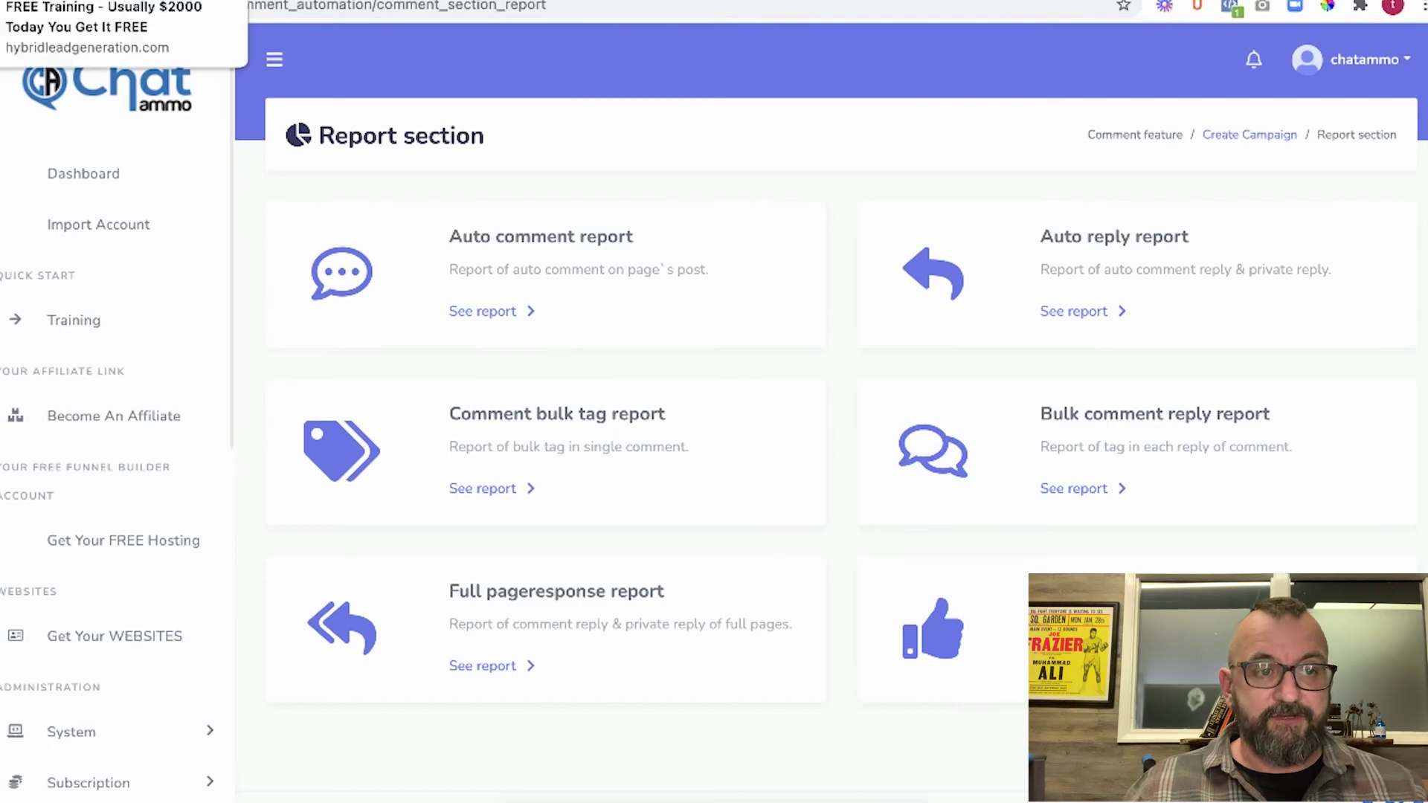
{"action": "left_click", "coordinate": [8, 9]}
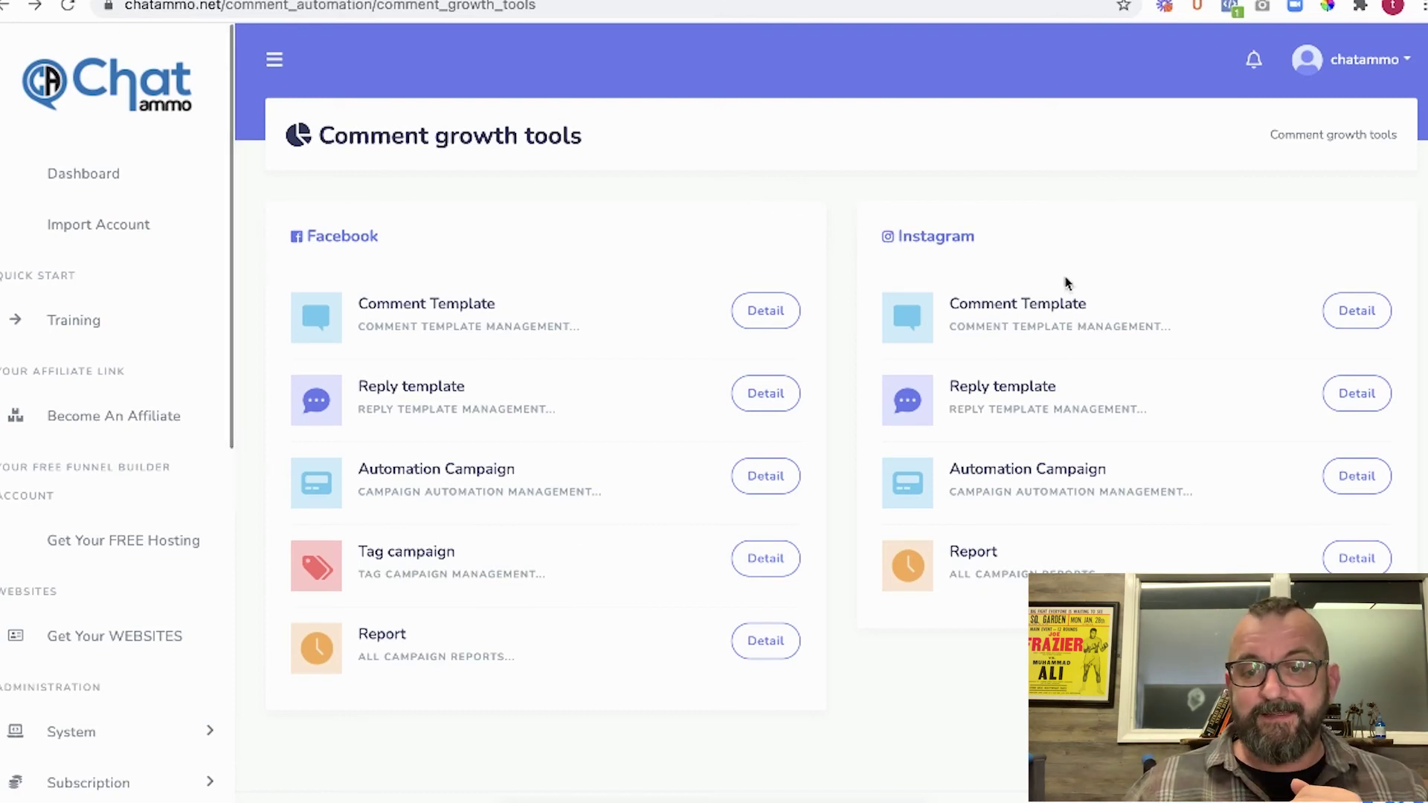
{"action": "left_click", "coordinate": [1020, 305]}
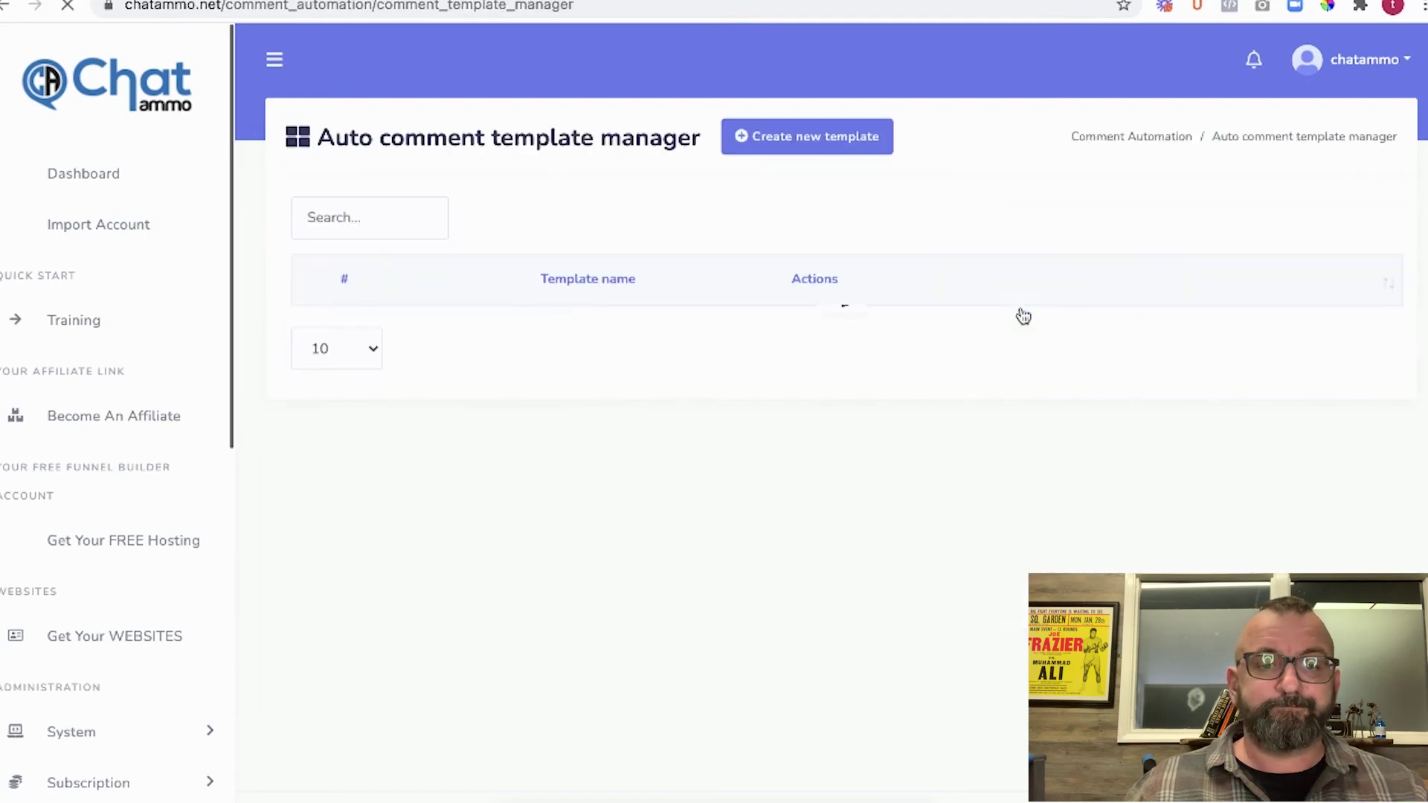
Step: Start a new auto comment template named 'test 3' reading 'thanks for taking the time to comment'
{"action": "left_click", "coordinate": [795, 141]}
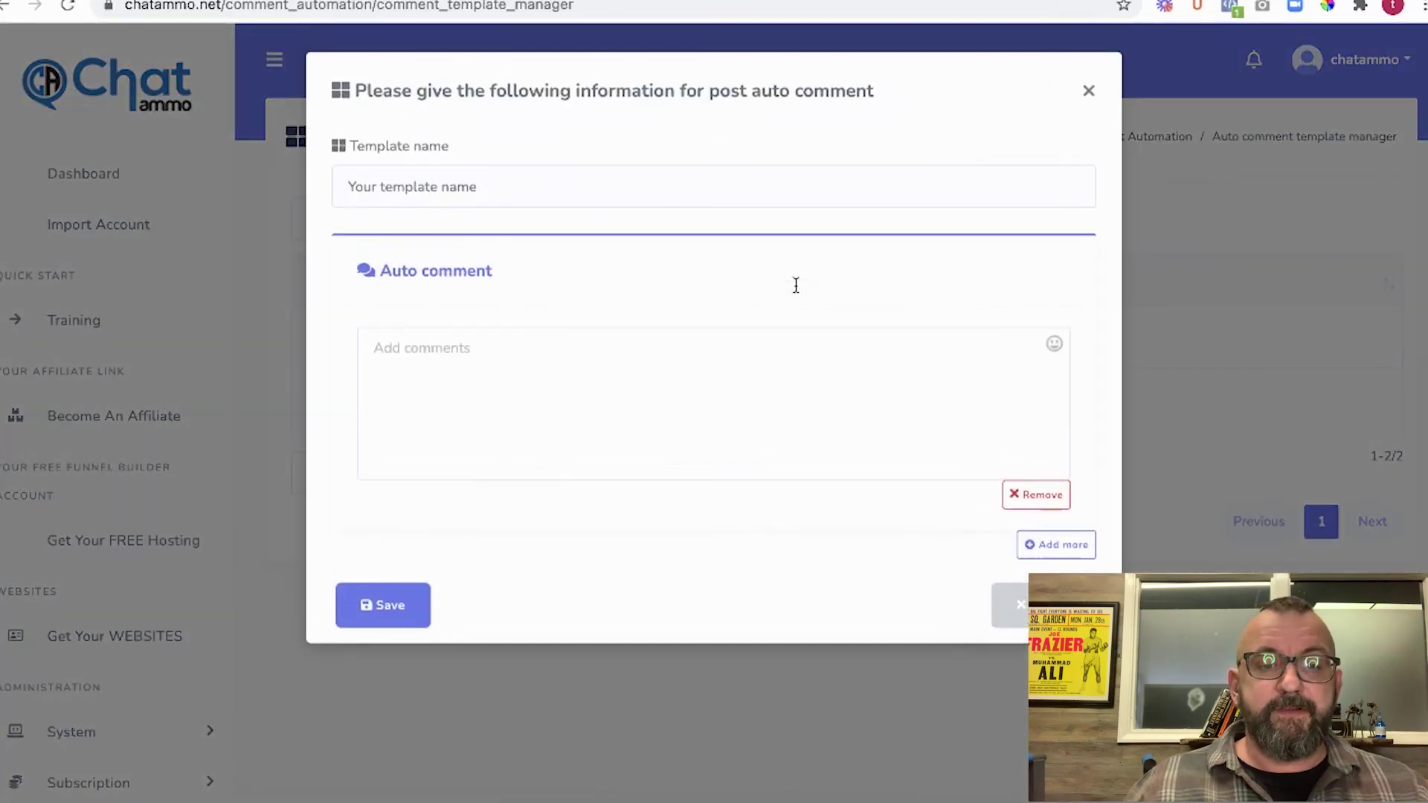
{"action": "left_click", "coordinate": [379, 190]}
{"action": "type", "text": "test 3"}
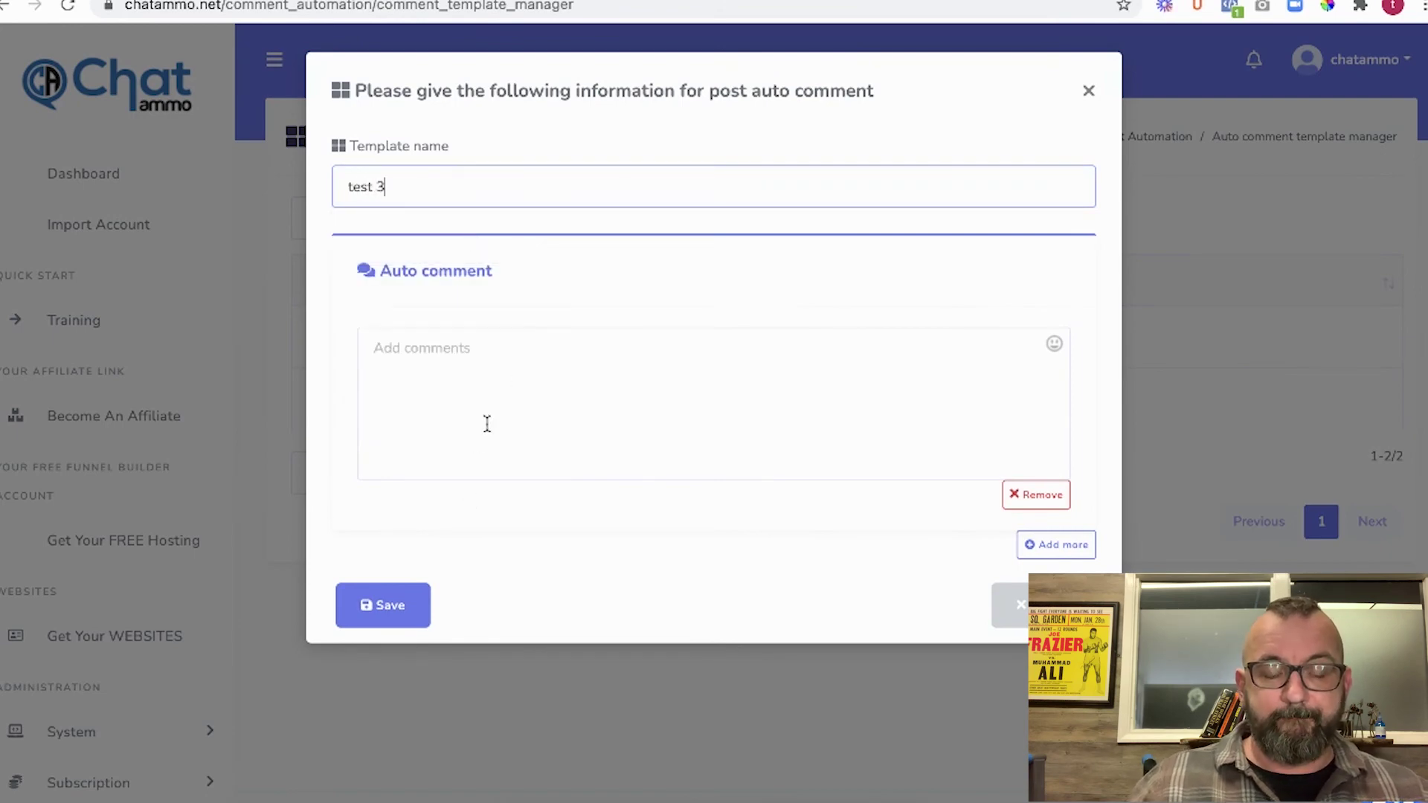
{"action": "left_click", "coordinate": [520, 372]}
{"action": "type", "text": "tha"}
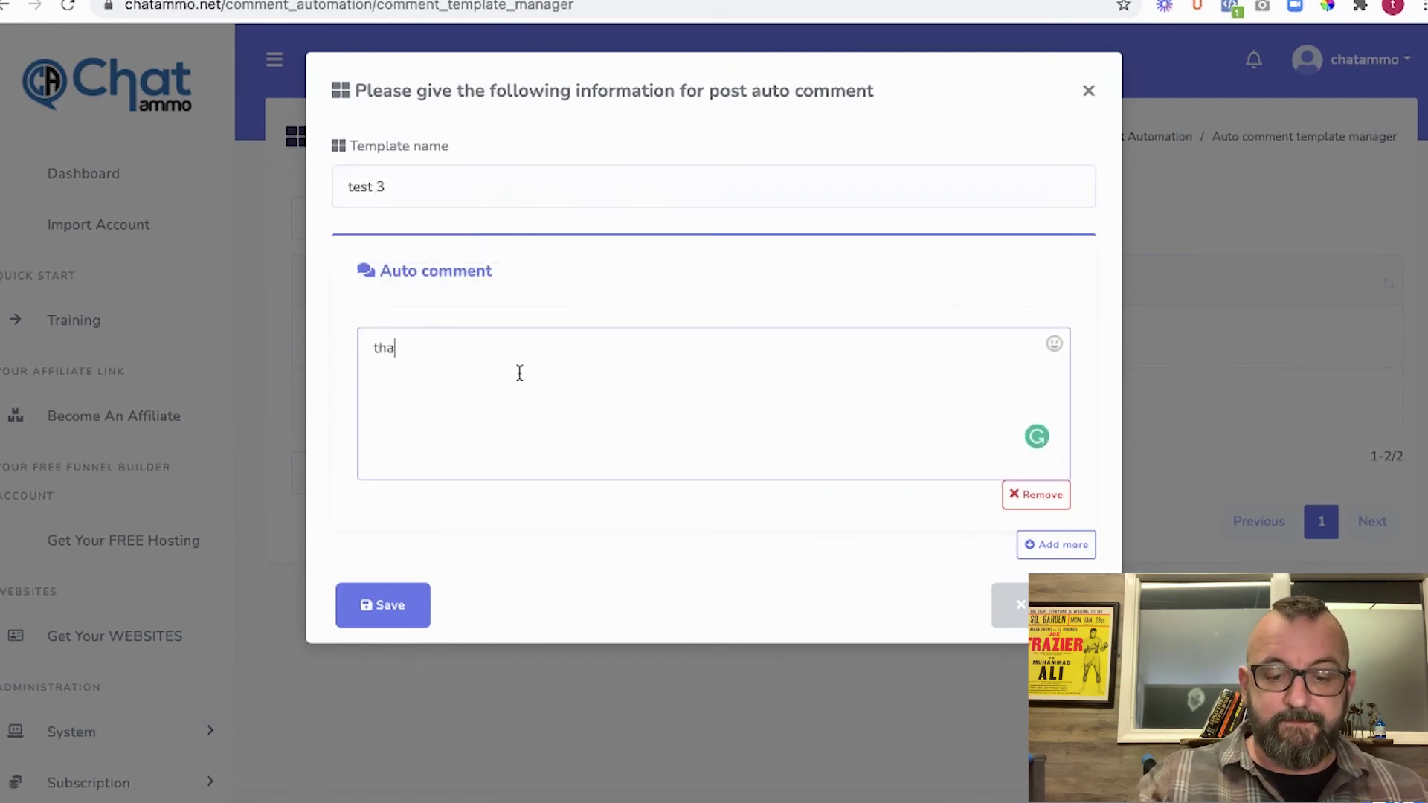
{"action": "type", "text": "nks fo"}
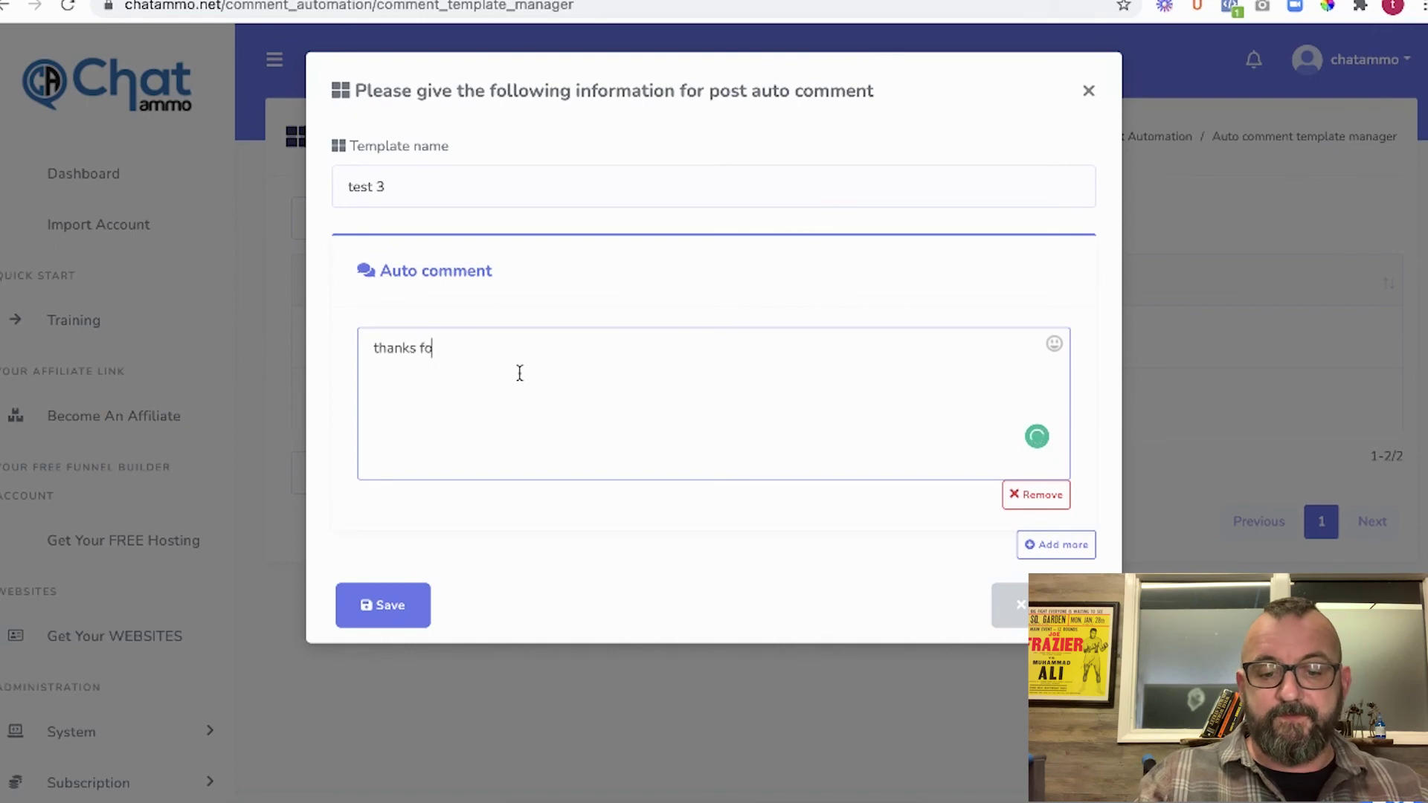
{"action": "type", "text": "r taking "}
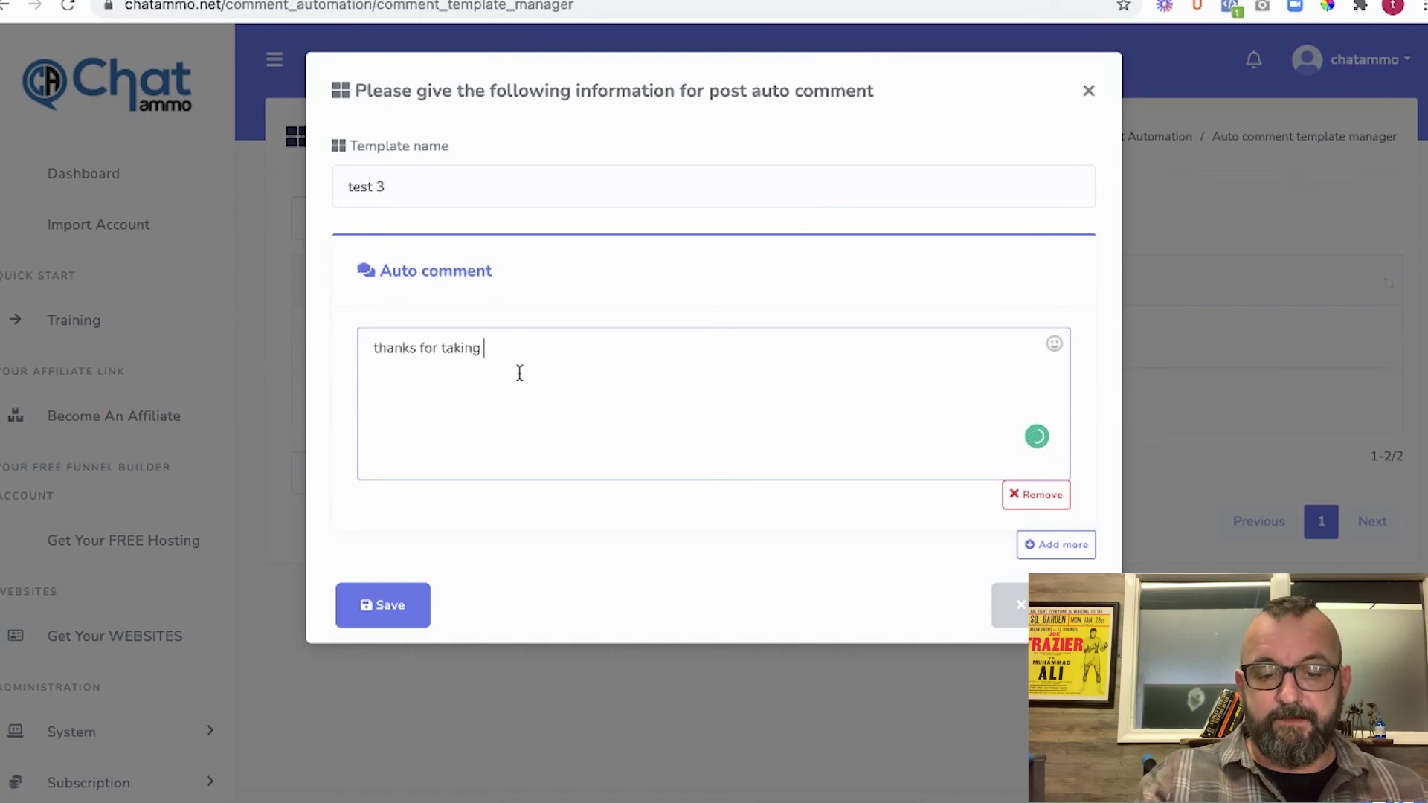
{"action": "type", "text": "the time to comment"}
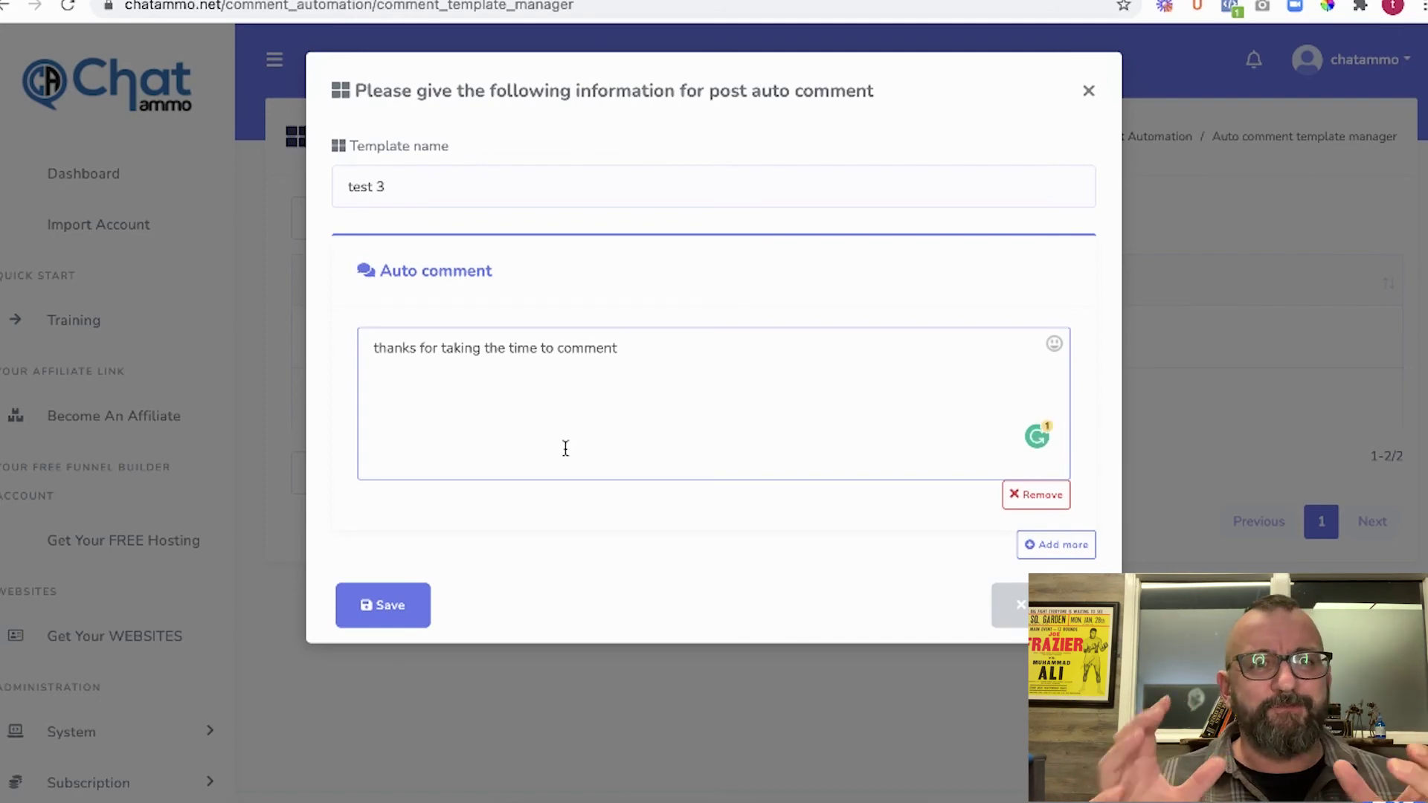
Step: Save the 'test 3' template, dismiss the success message, and return to the comment growth tools
{"action": "left_click", "coordinate": [382, 606]}
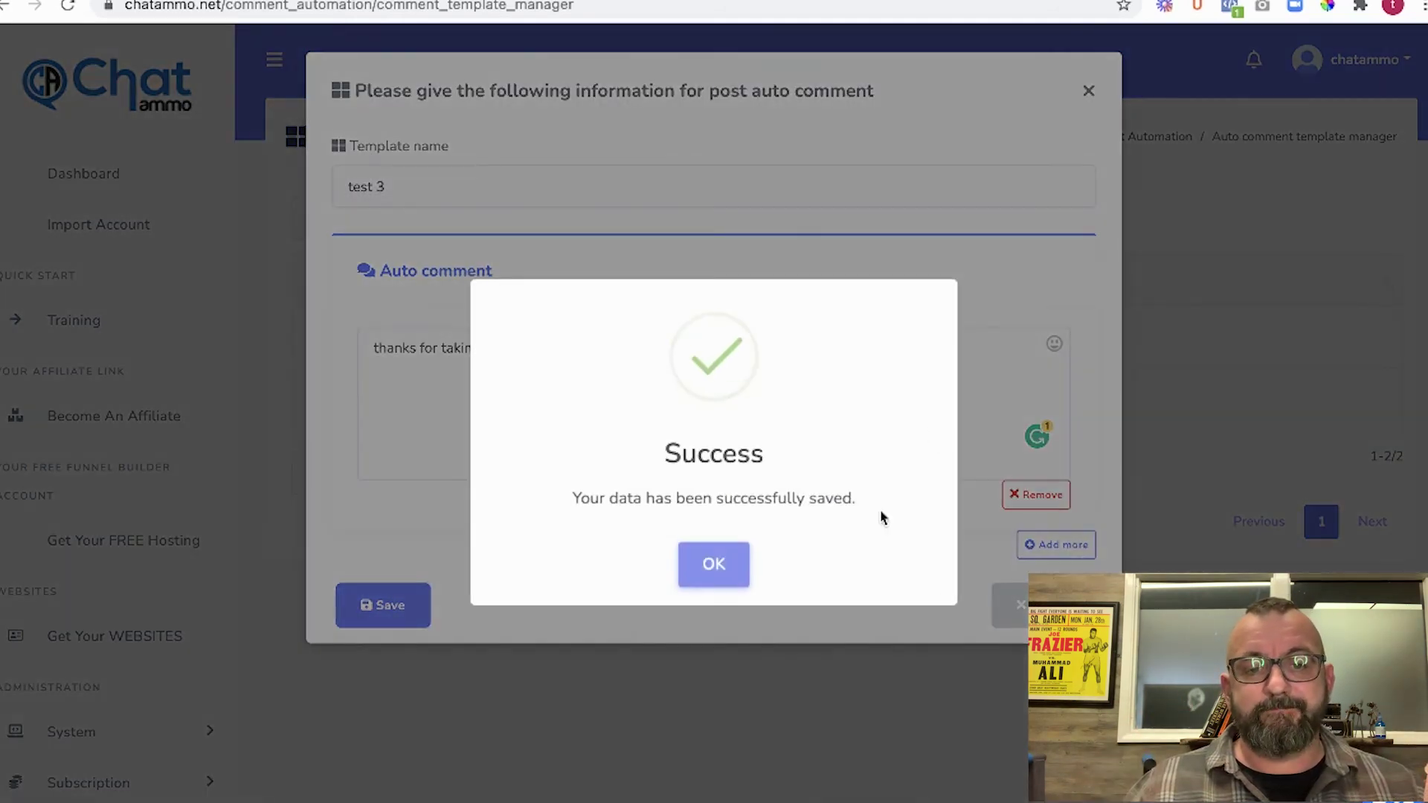
{"action": "left_click", "coordinate": [688, 563]}
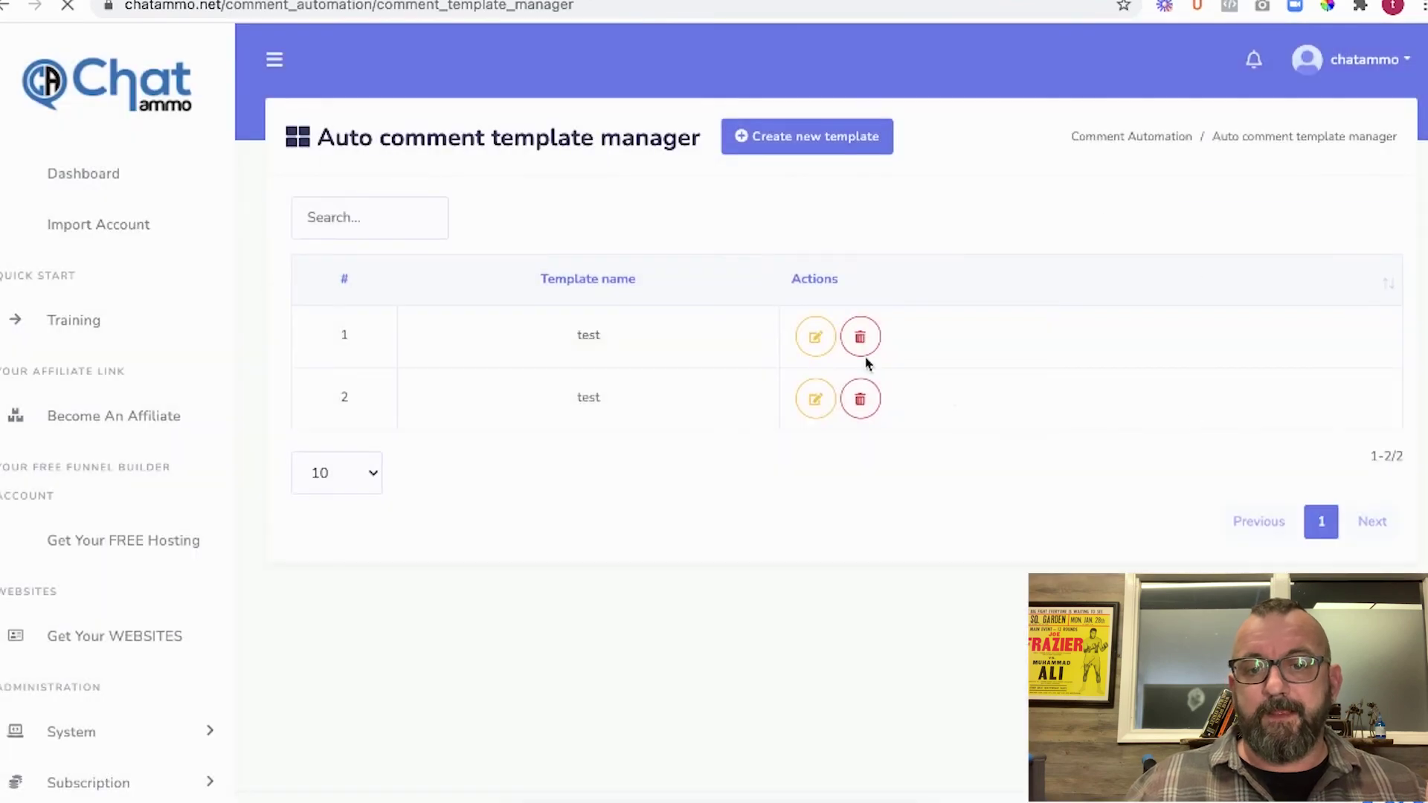
{"action": "left_click", "coordinate": [14, 15]}
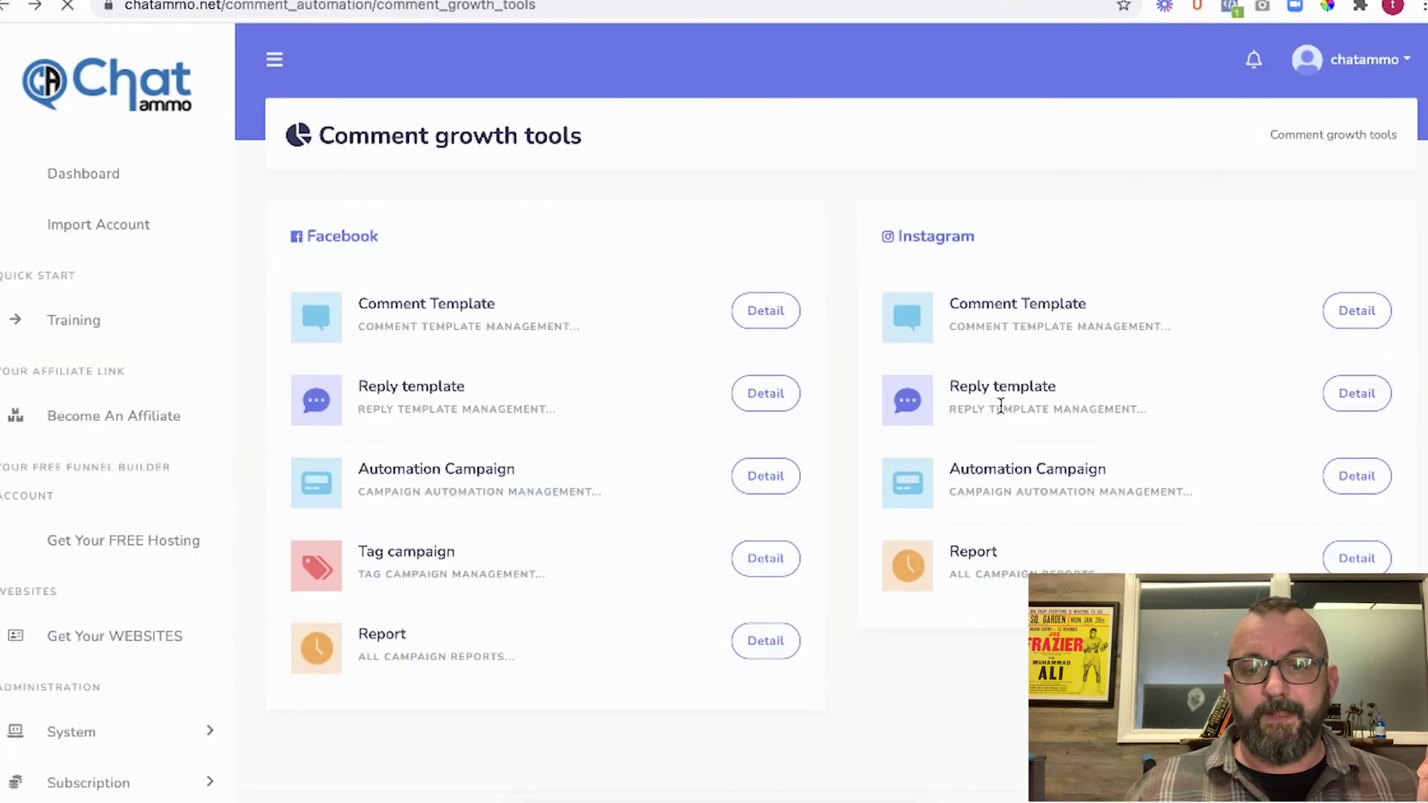